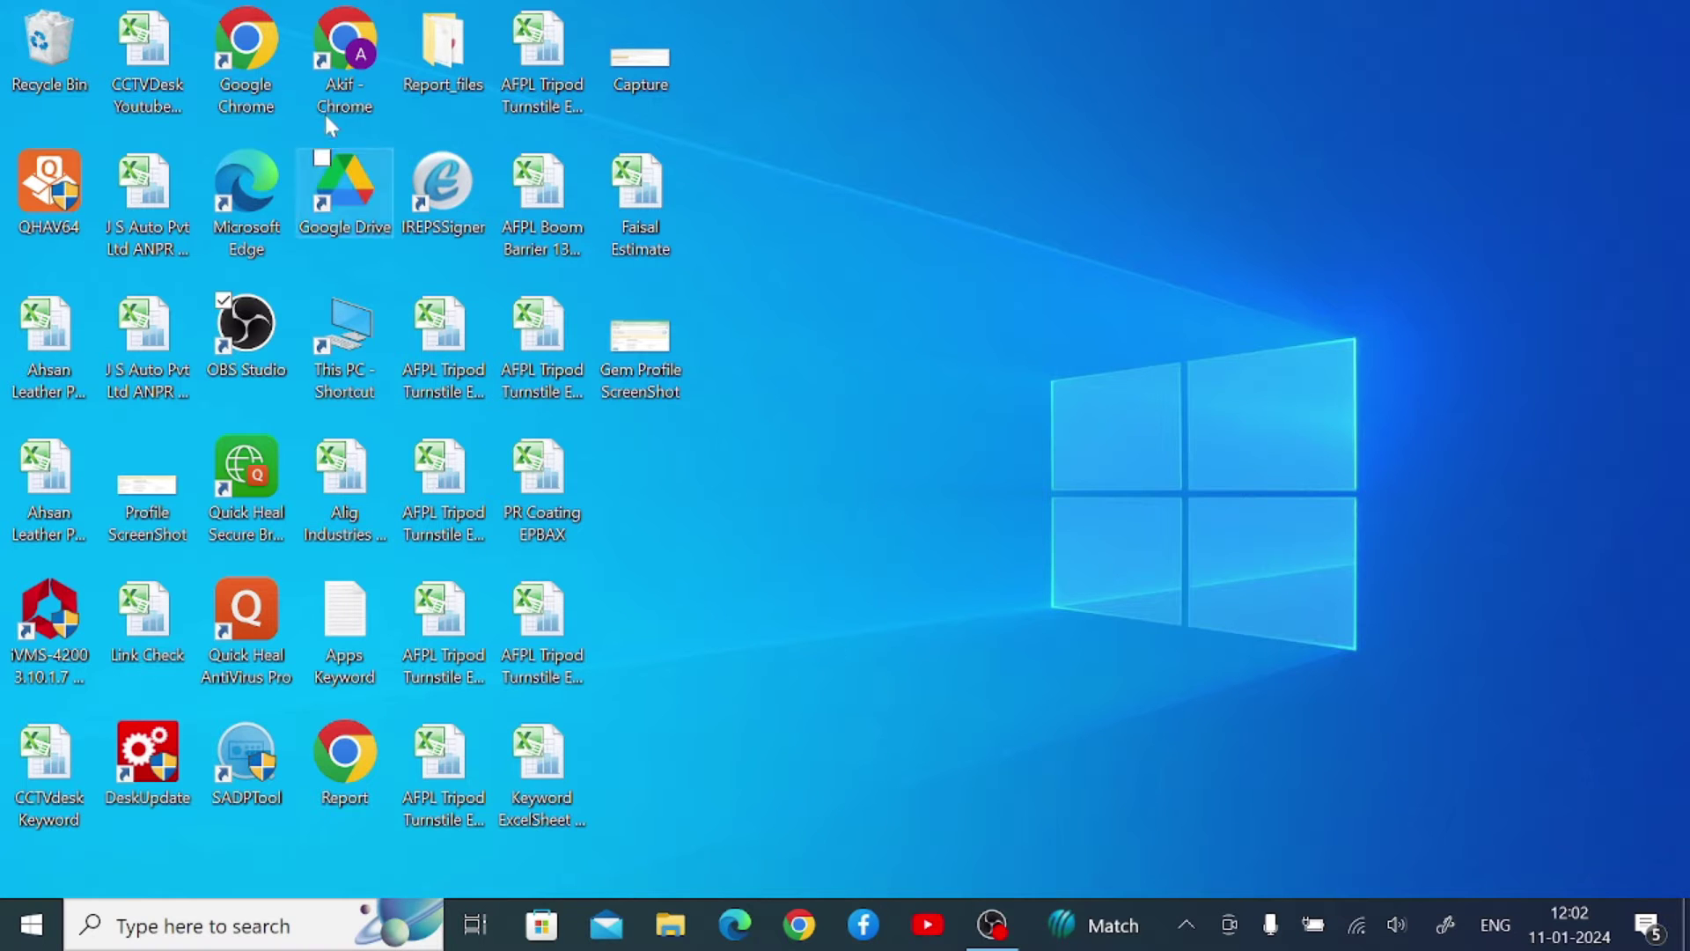
Step: In Chrome, search Google for 'superlive plus for pc' and skim the results list
double_click(376, 60)
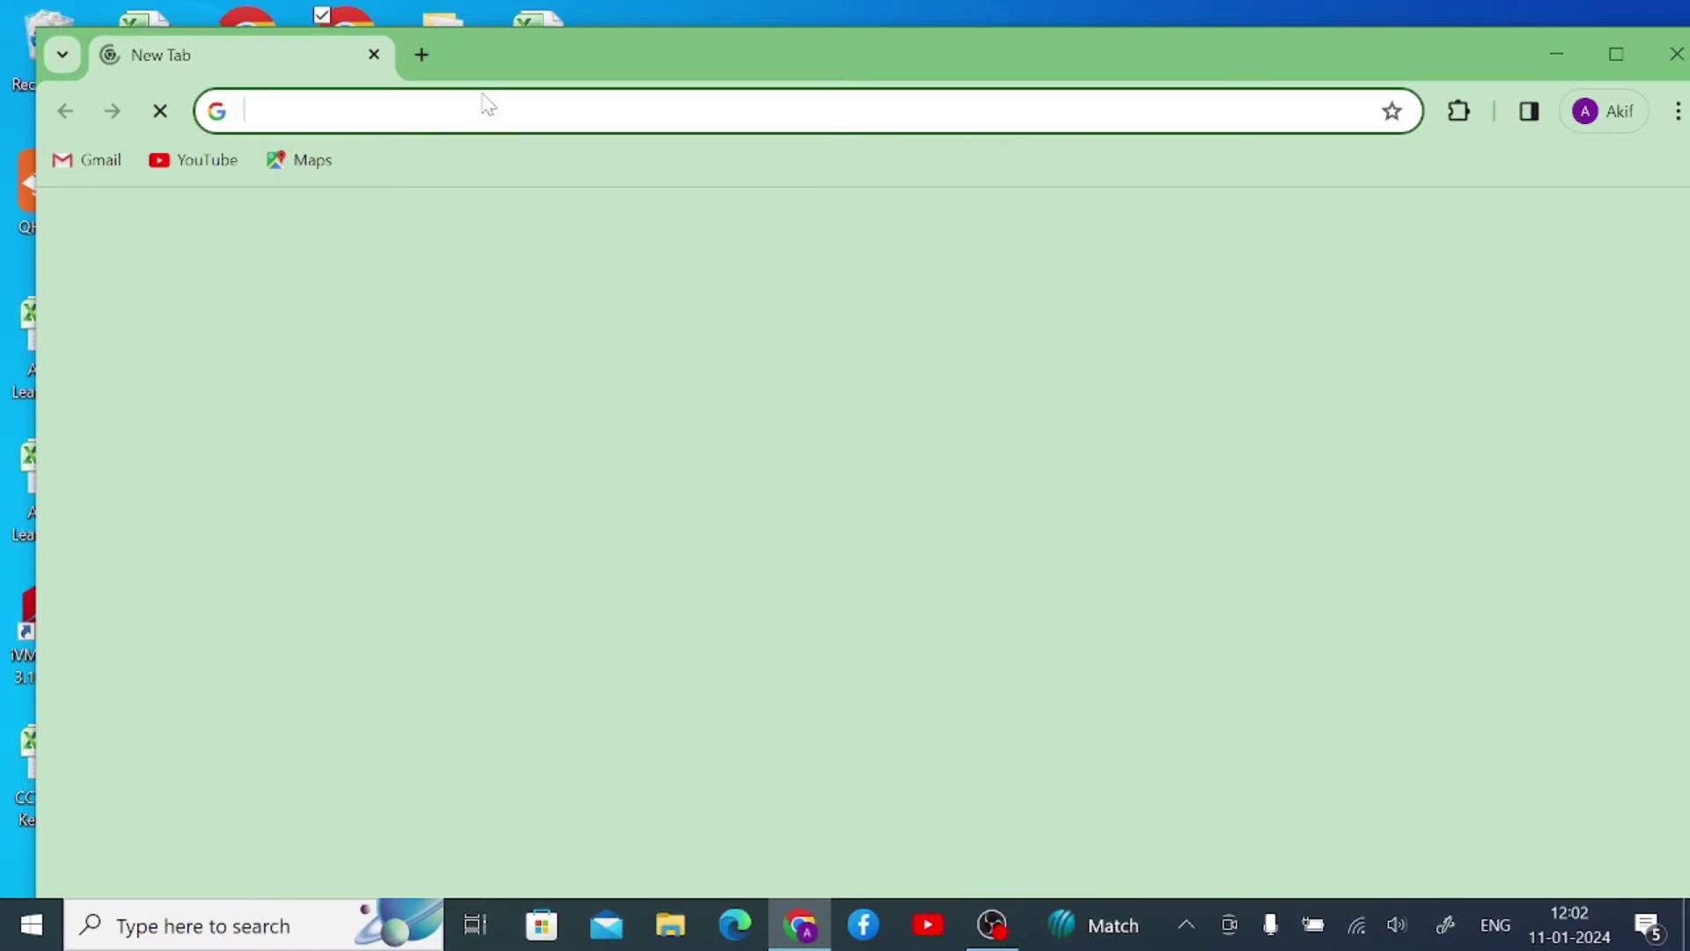
left_click(488, 106)
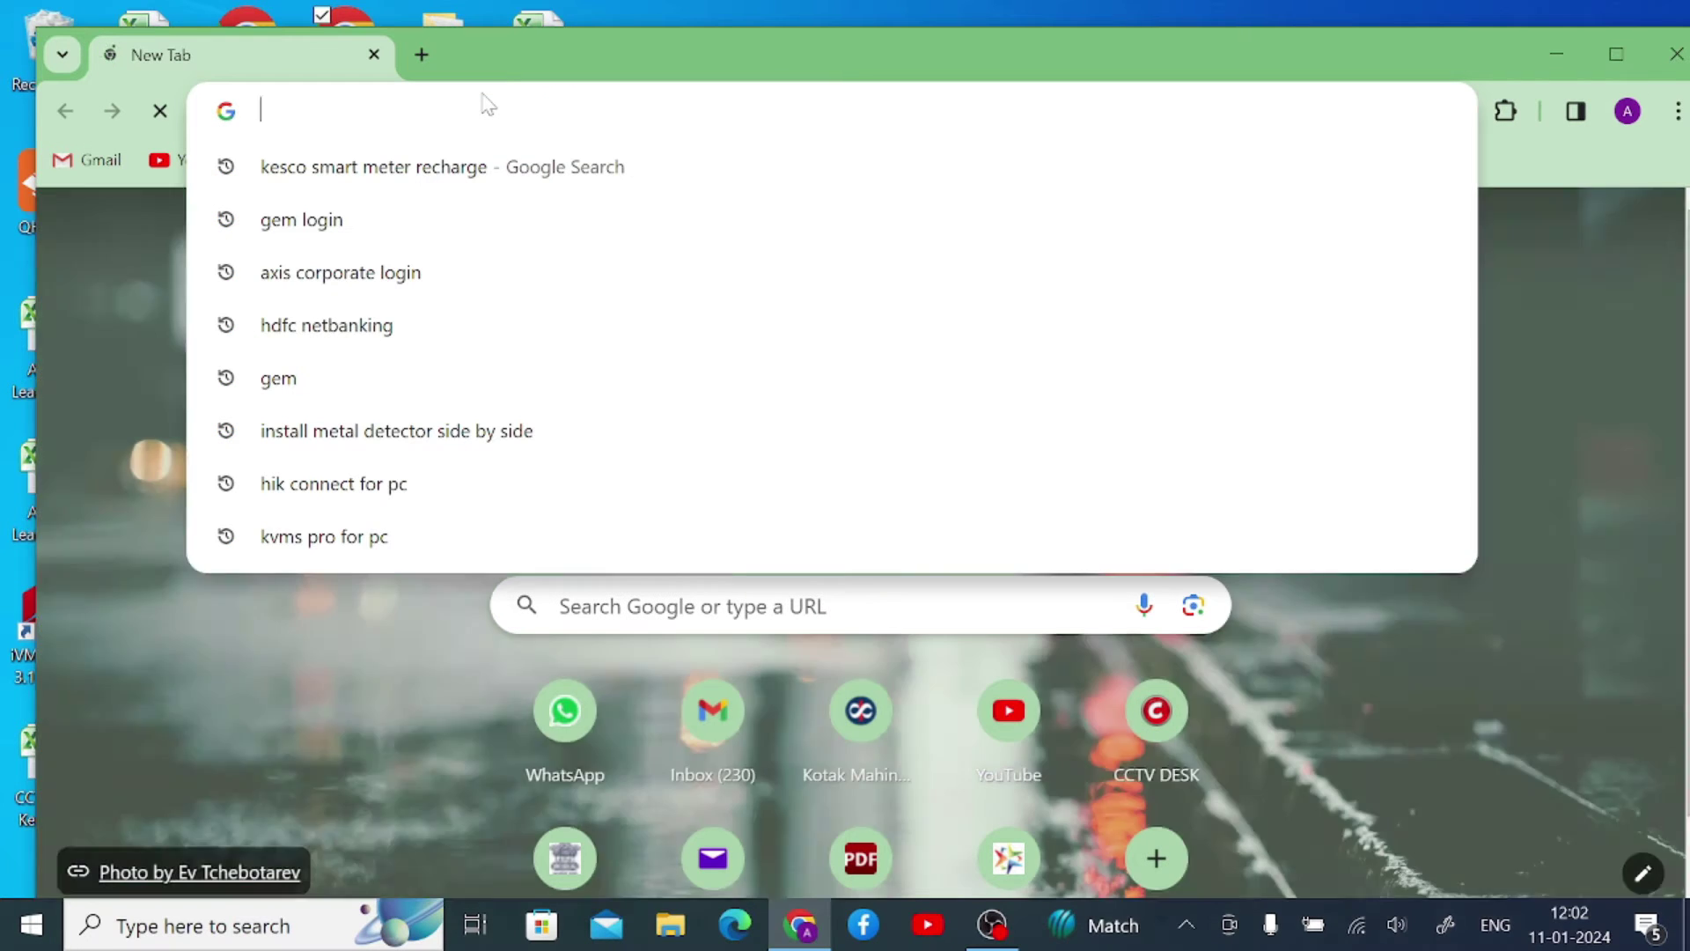
type("Super")
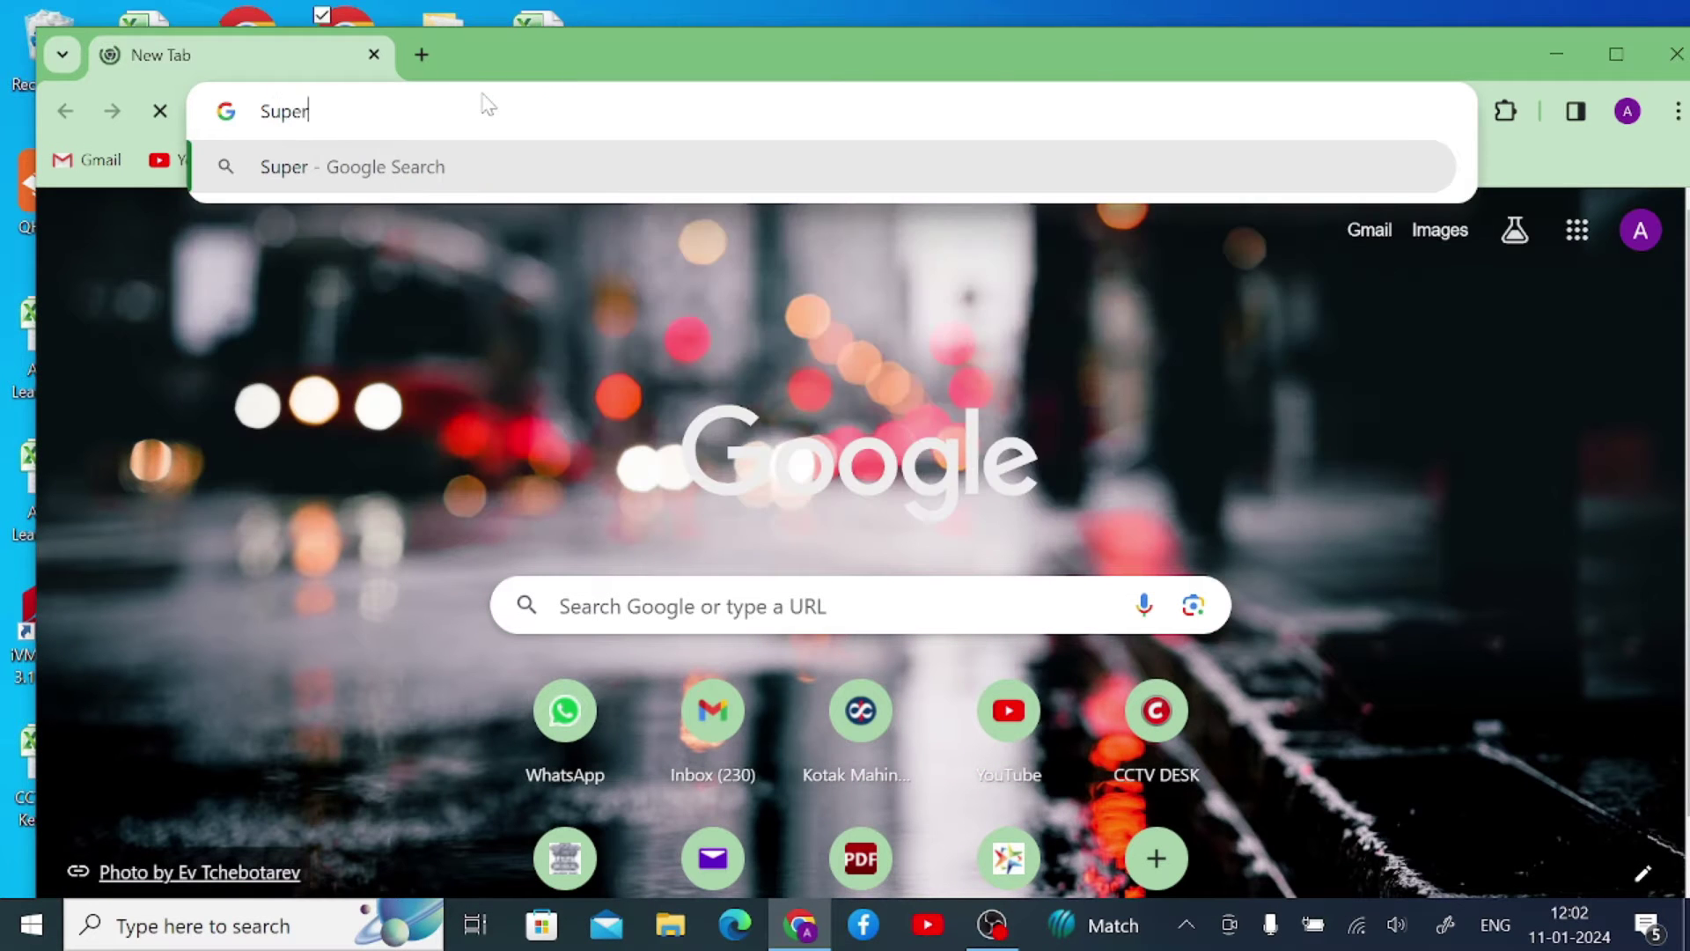
type("live plus")
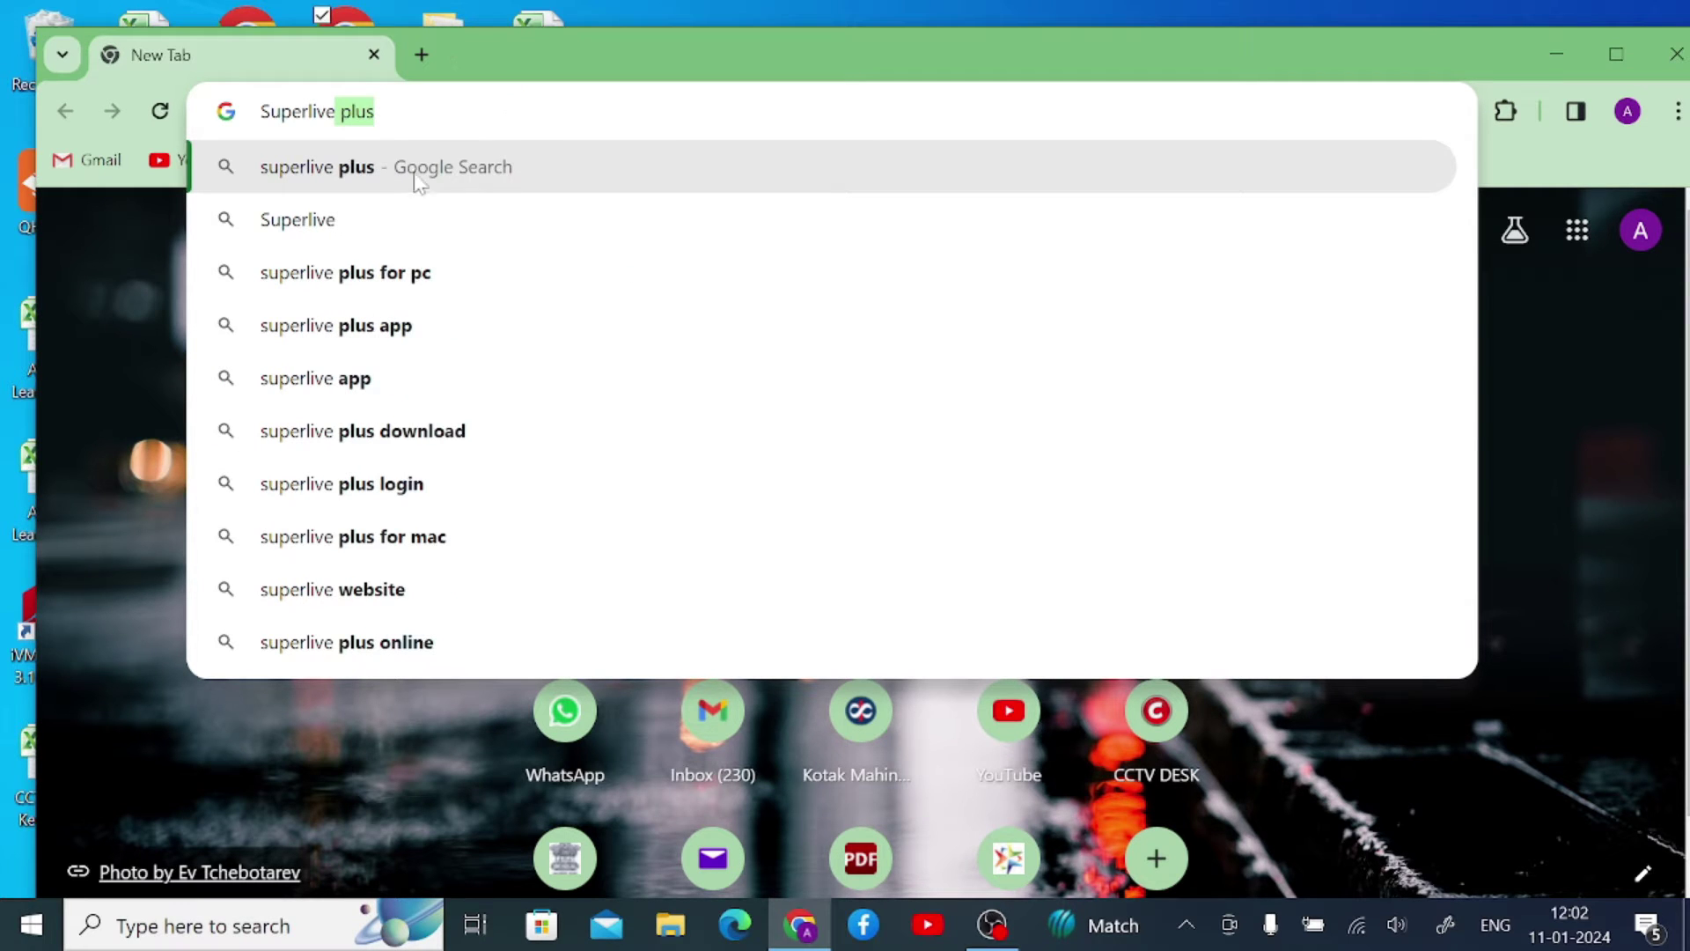
left_click(389, 272)
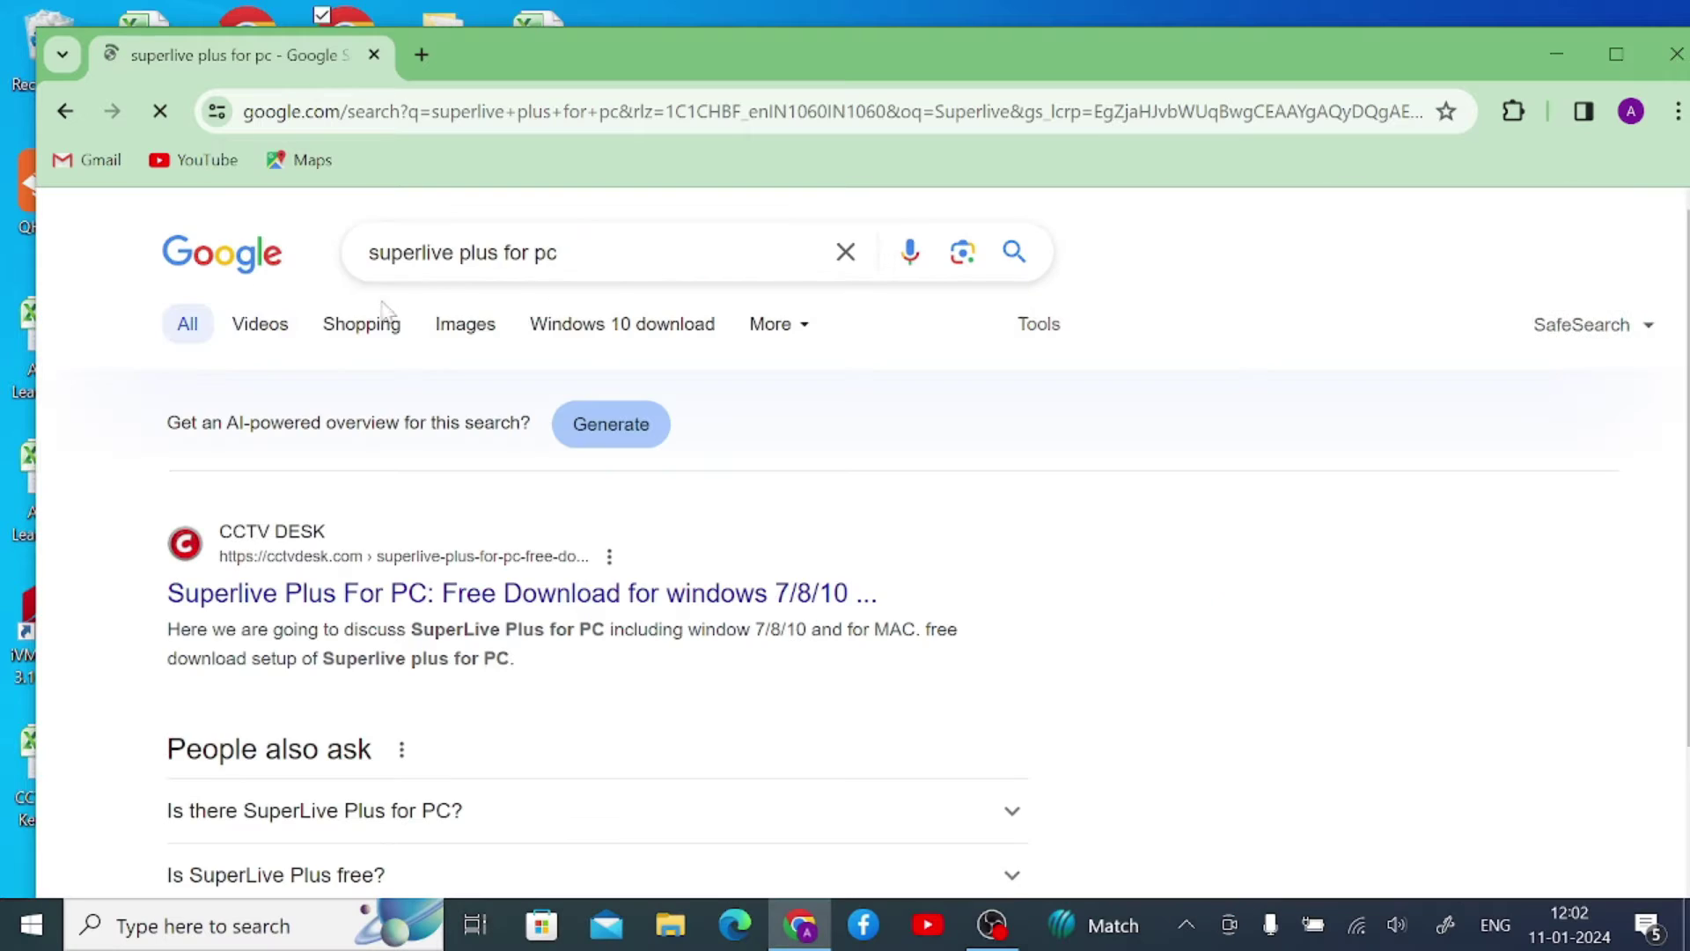
scroll(413, 482, "down", 3)
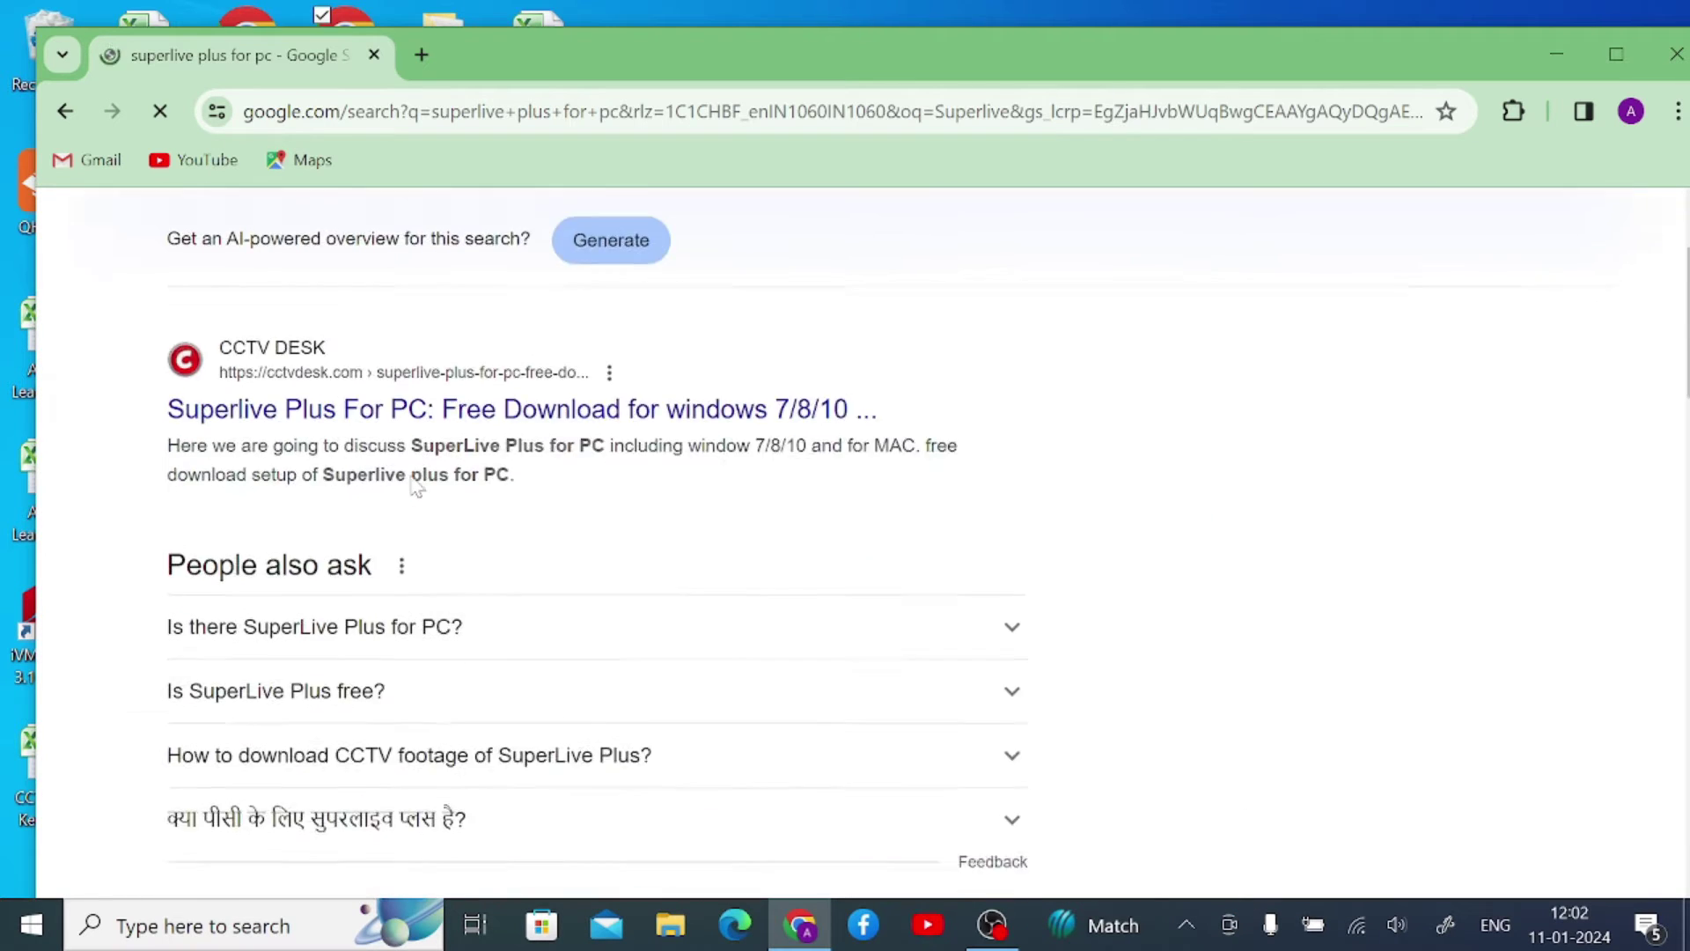
scroll(414, 484, "up", 2)
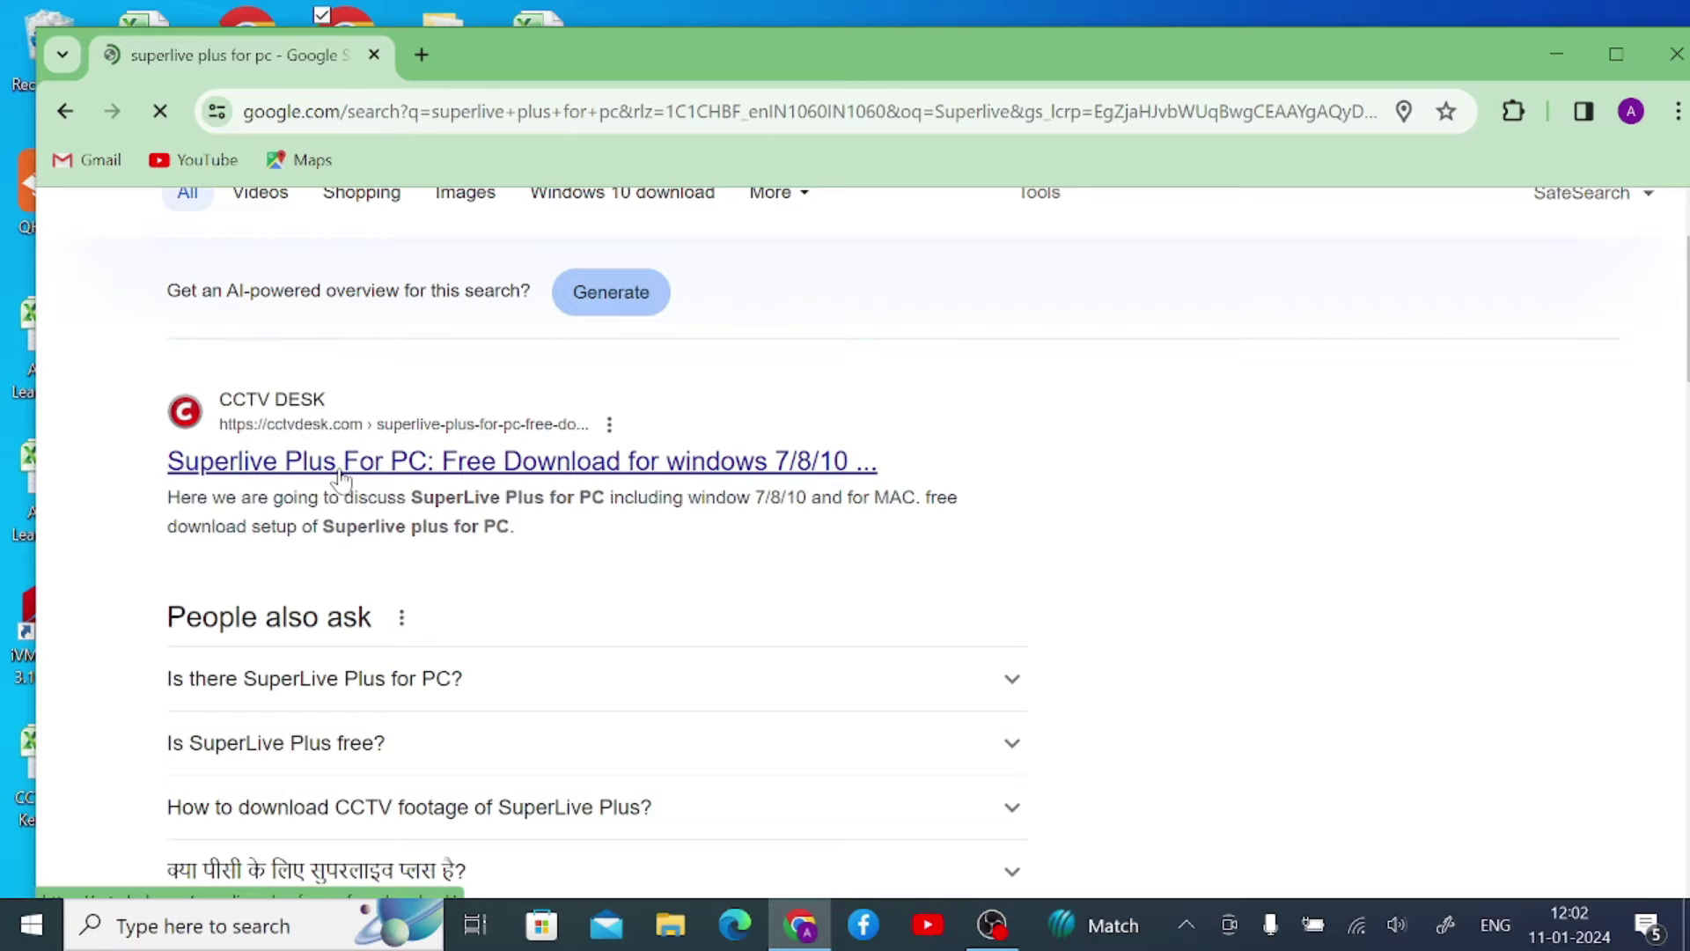
scroll(426, 554, "down", 4)
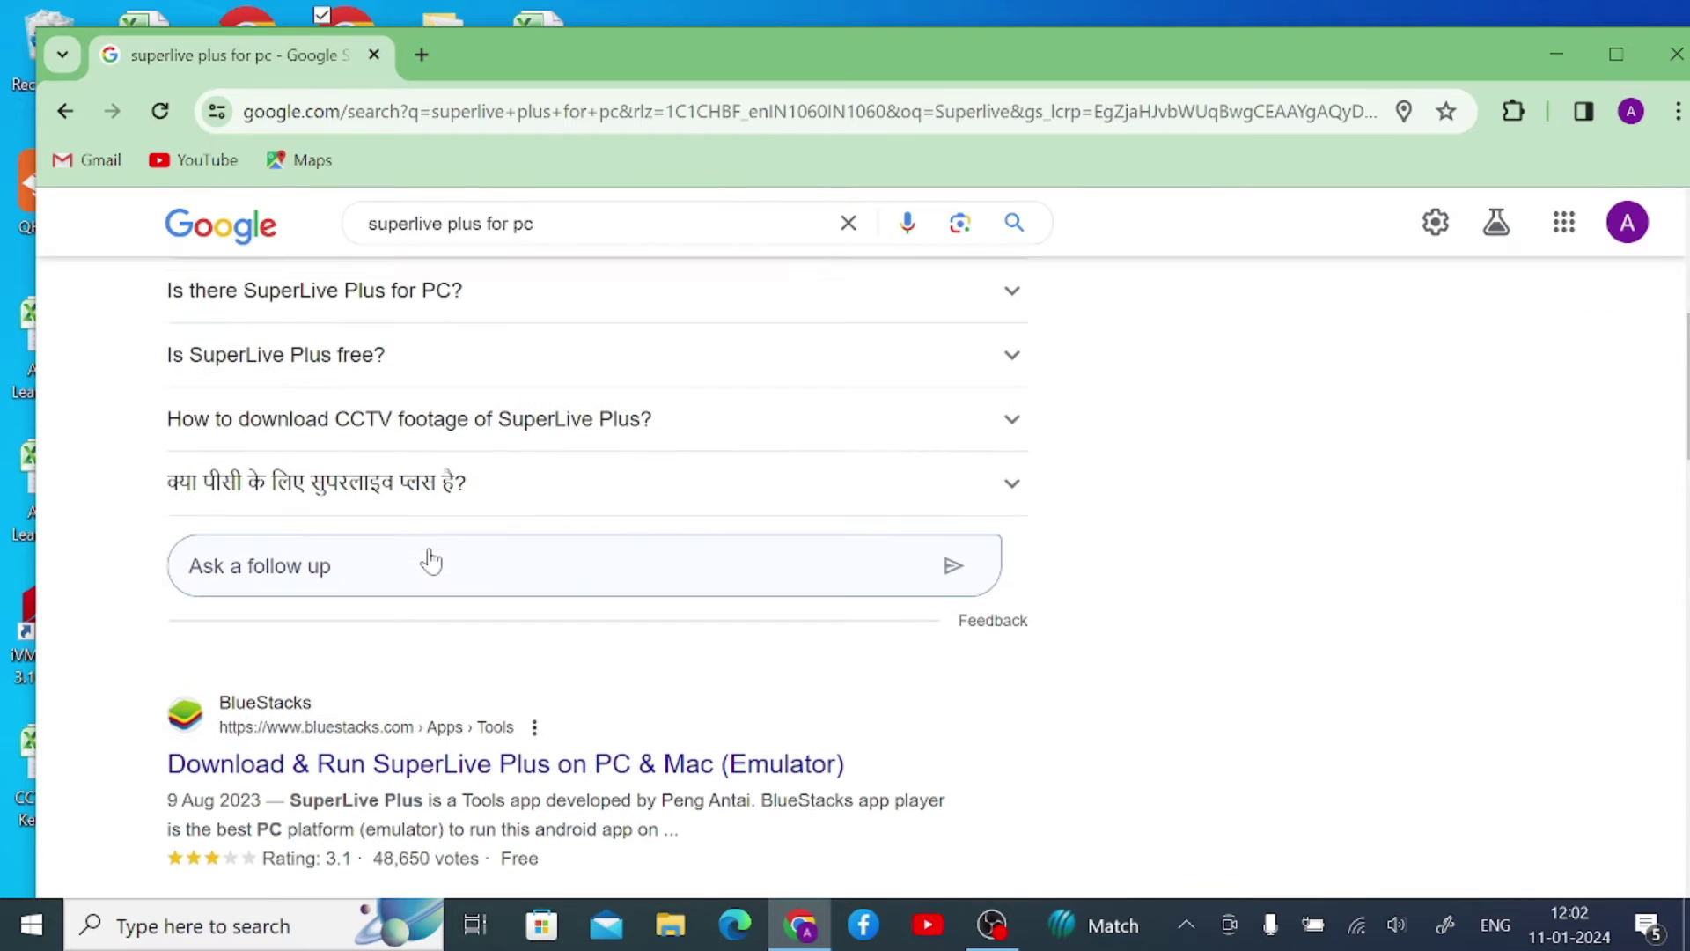
scroll(426, 554, "up", 5)
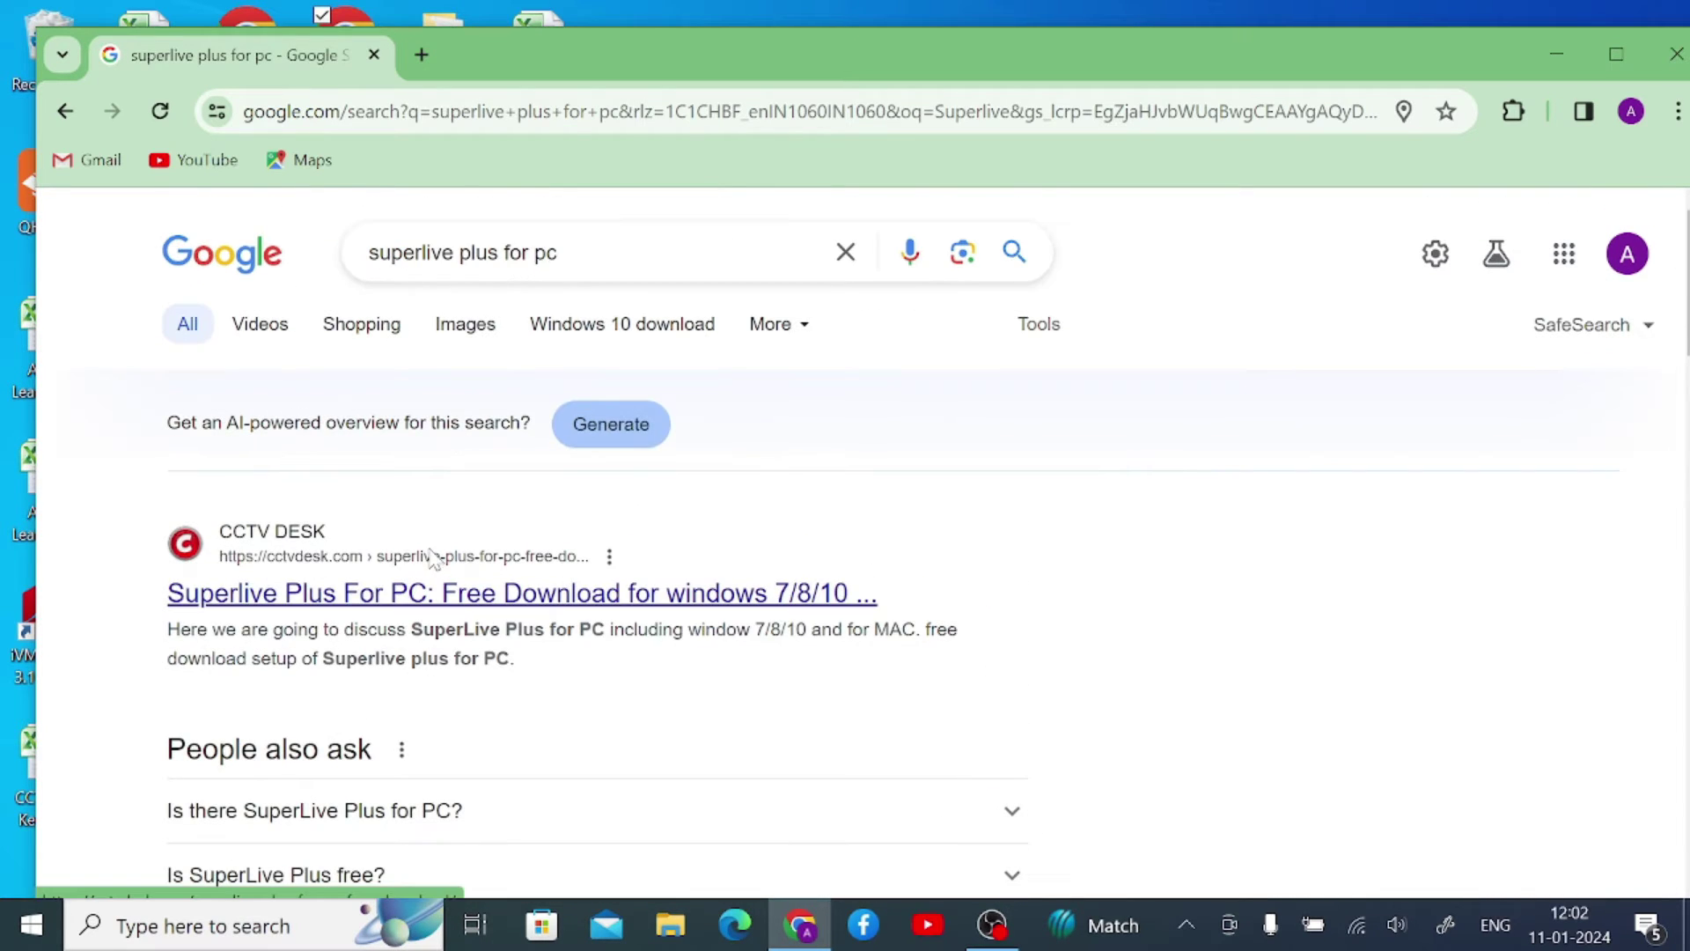
Step: Open the CCTV DESK 'Superlive Plus For PC: Free Download' article and locate its Windows PC download link
left_click(369, 607)
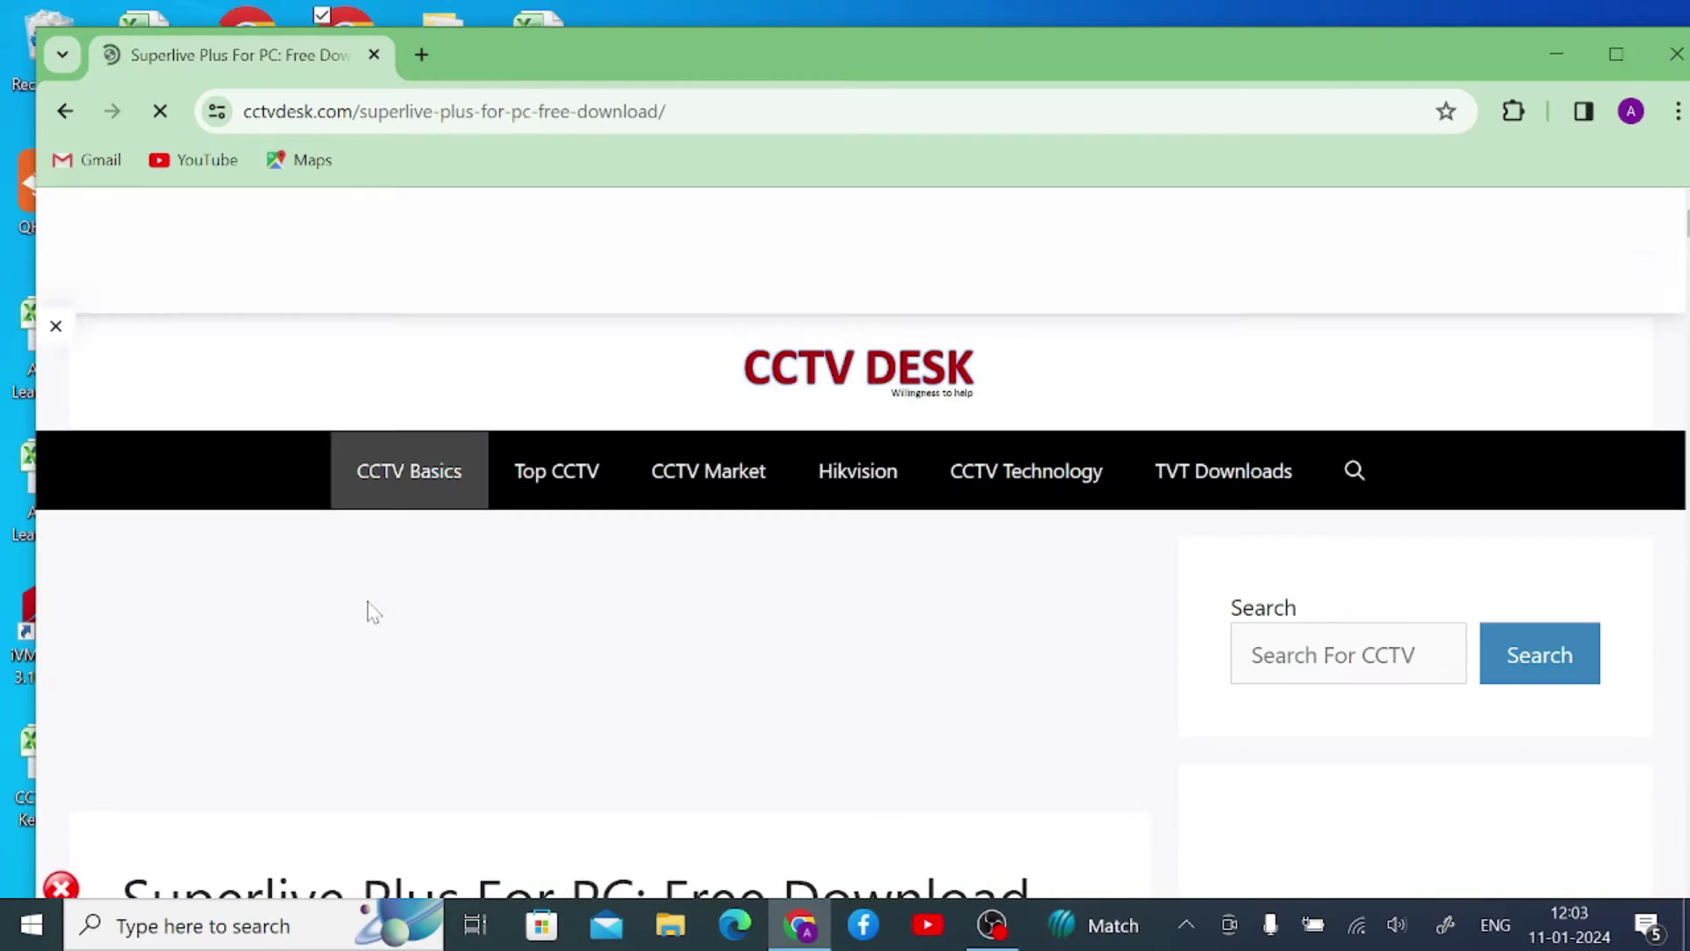
scroll(546, 663, "down", 8)
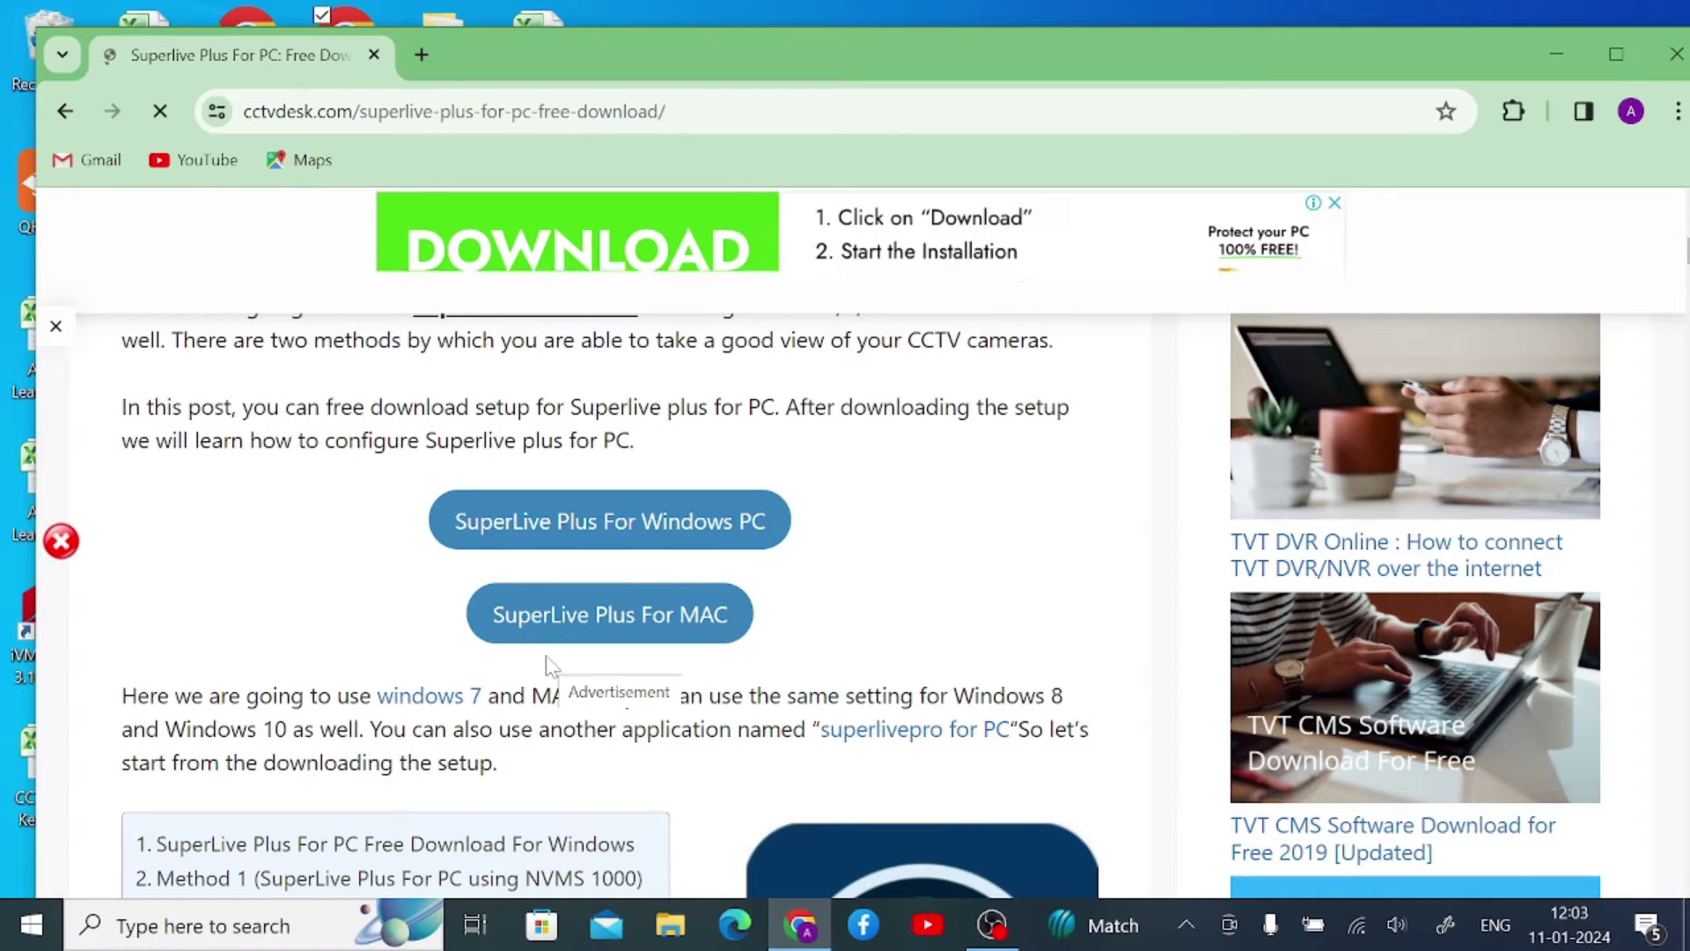
scroll(548, 665, "down", 4)
scroll(551, 664, "down", 10)
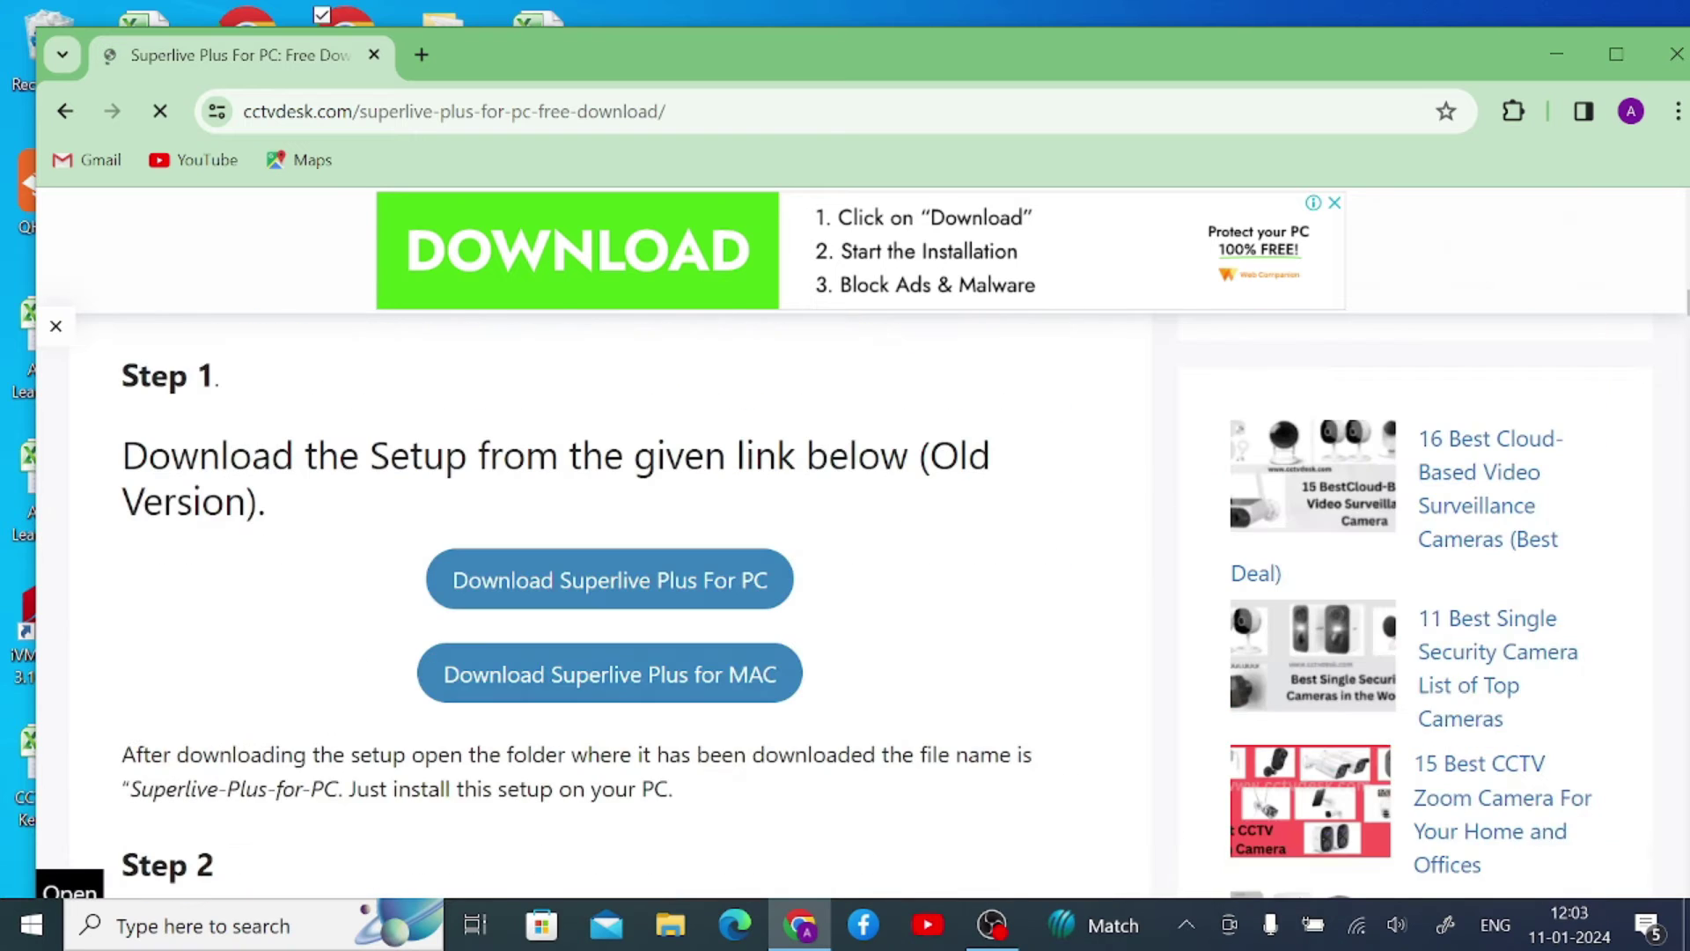
scroll(464, 635, "down", 15)
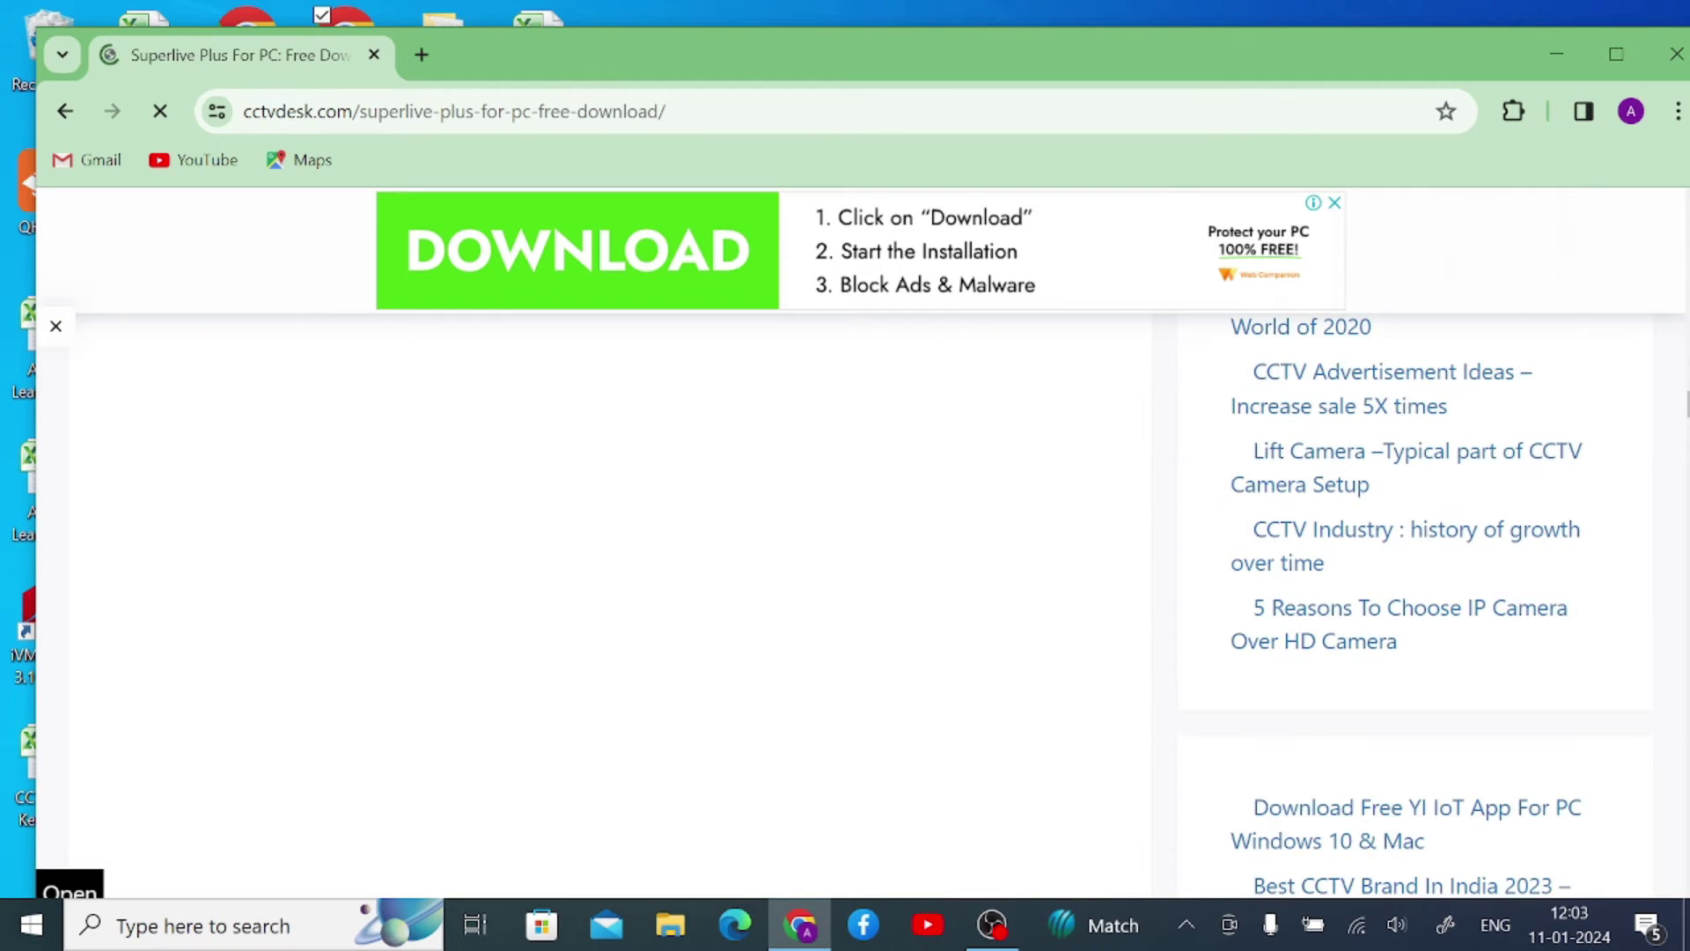
scroll(464, 635, "down", 6)
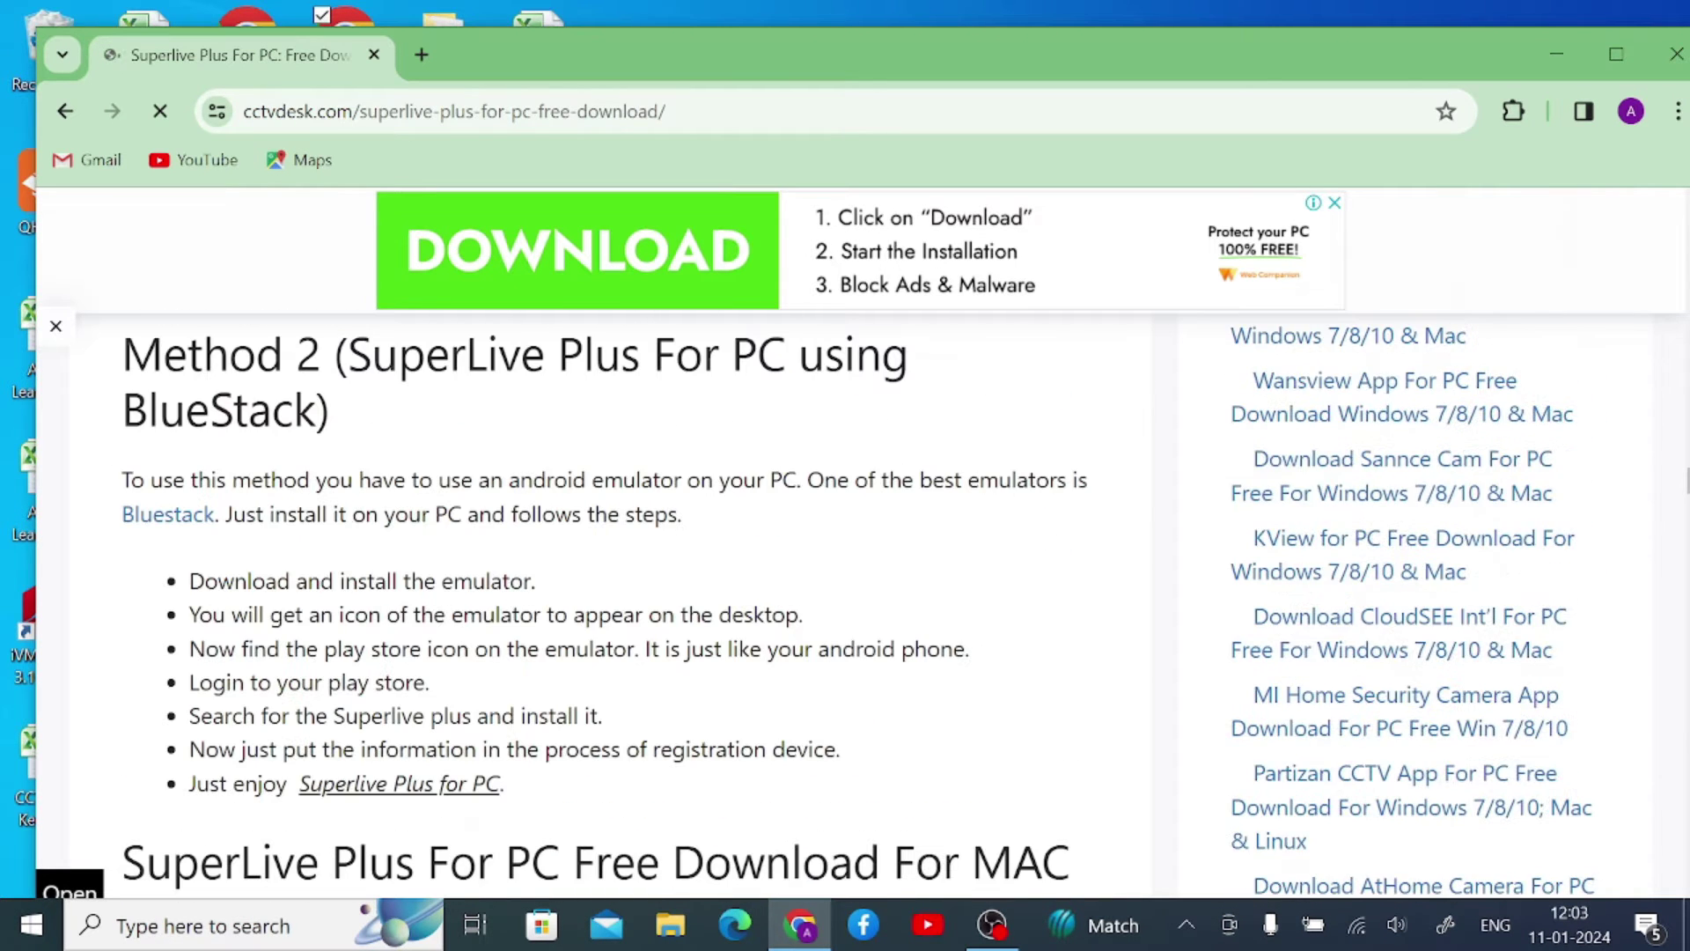
scroll(464, 634, "up", 10)
scroll(464, 634, "up", 12)
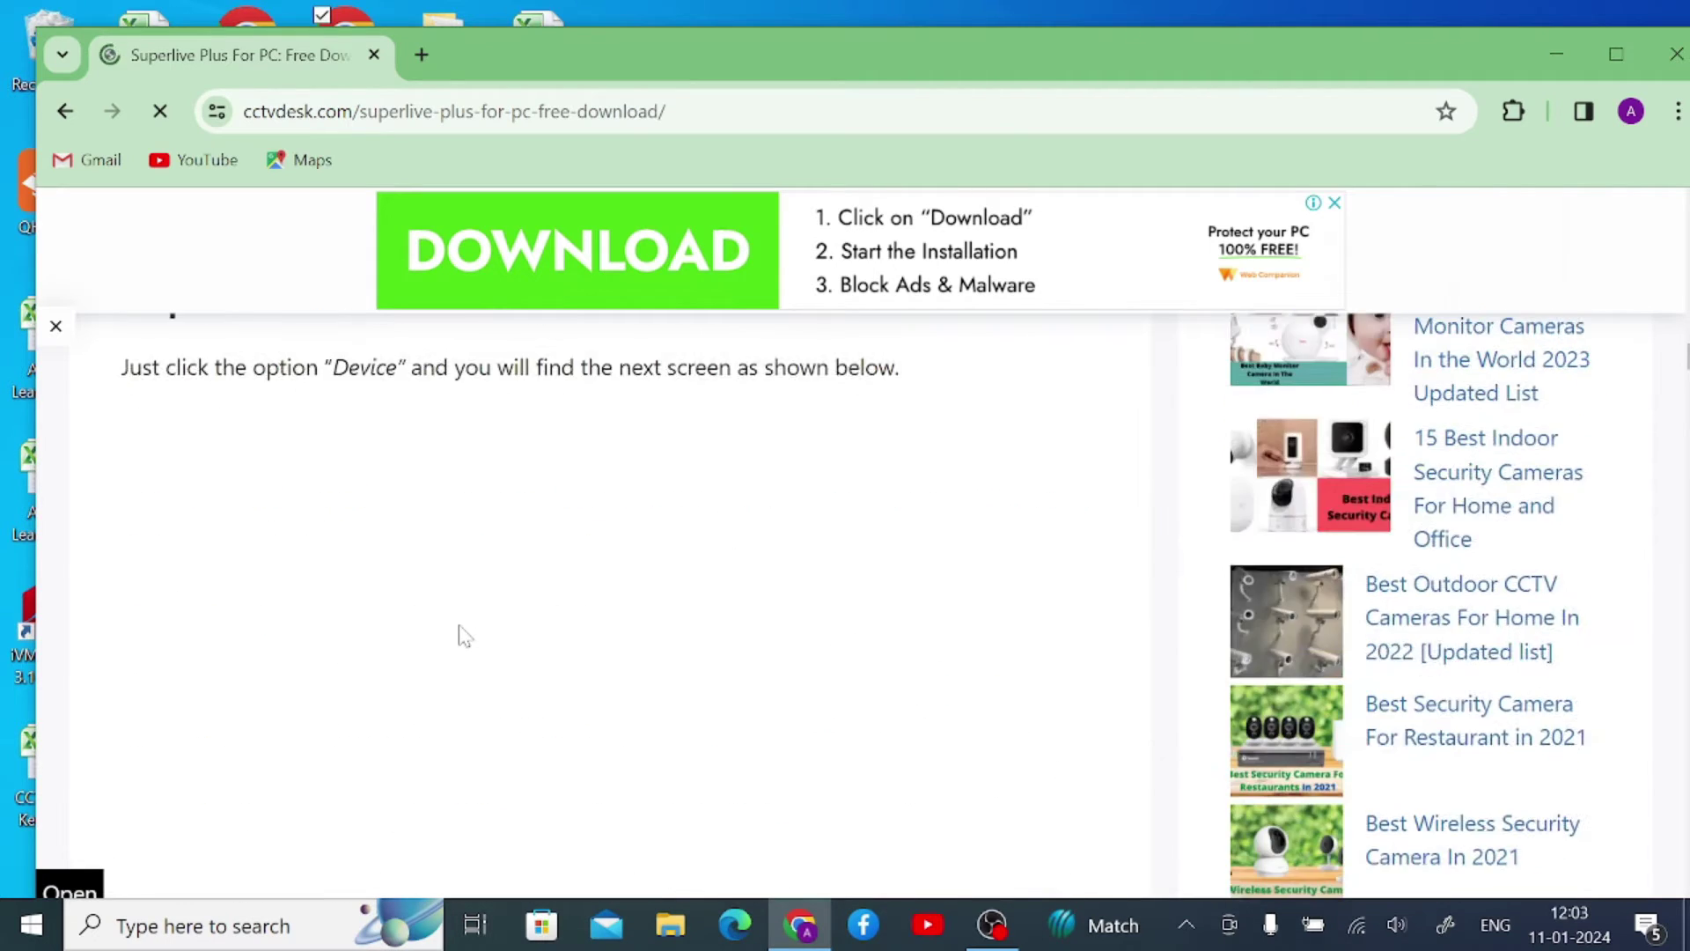
scroll(464, 634, "up", 9)
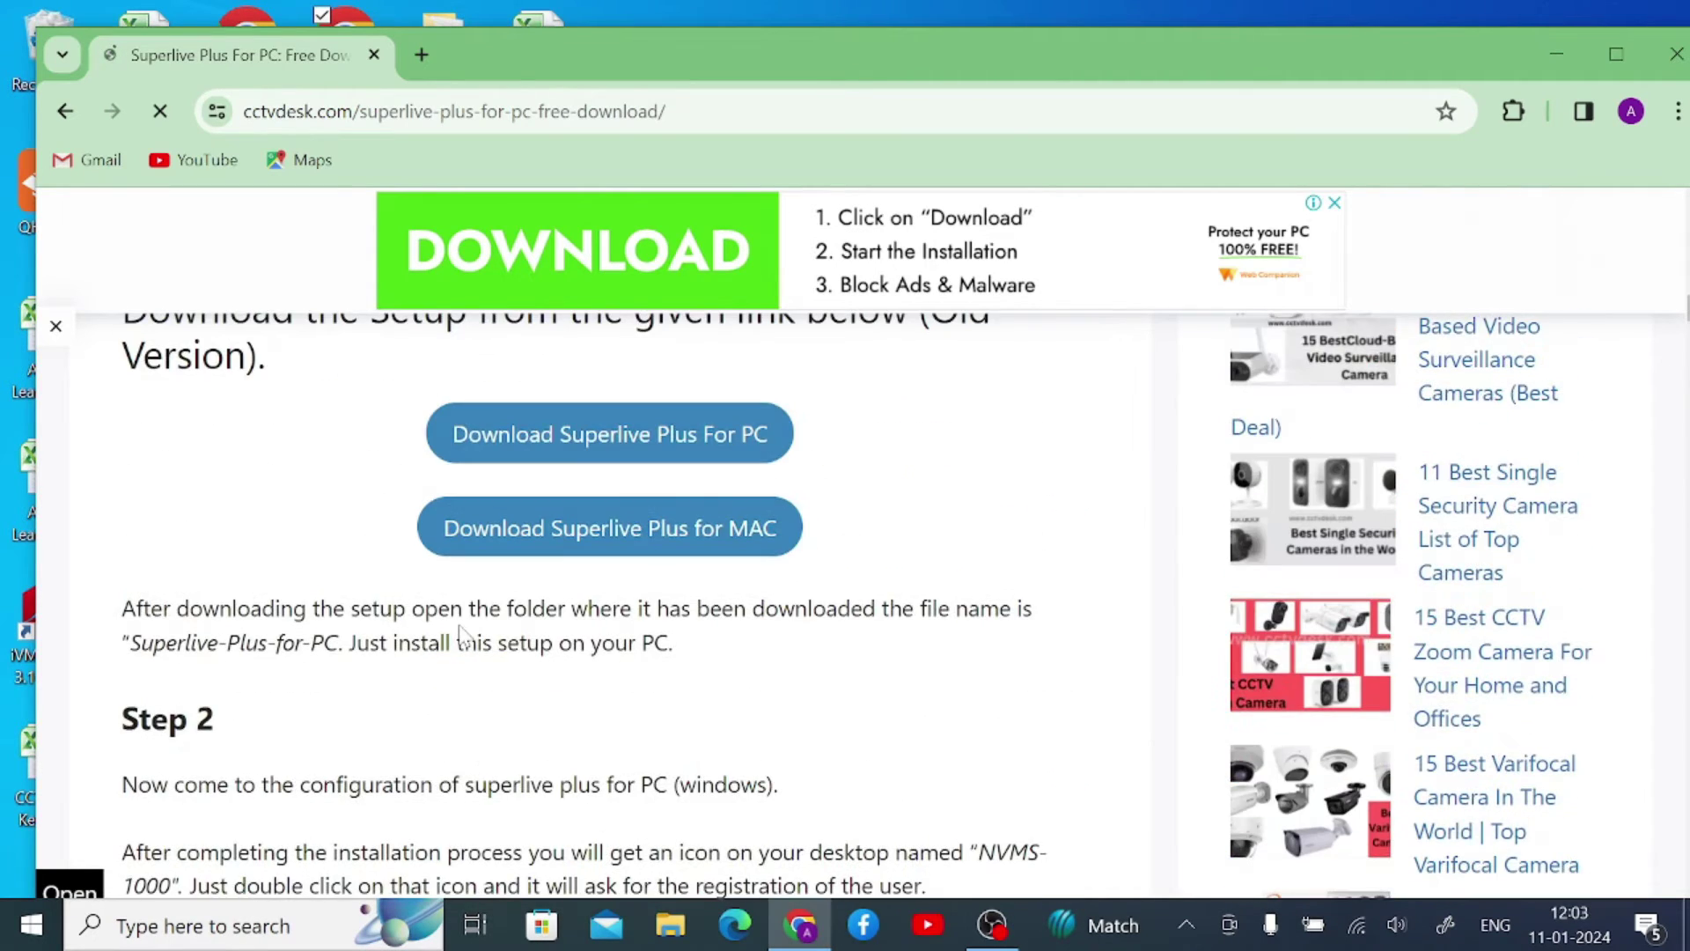
scroll(636, 571, "up", 5)
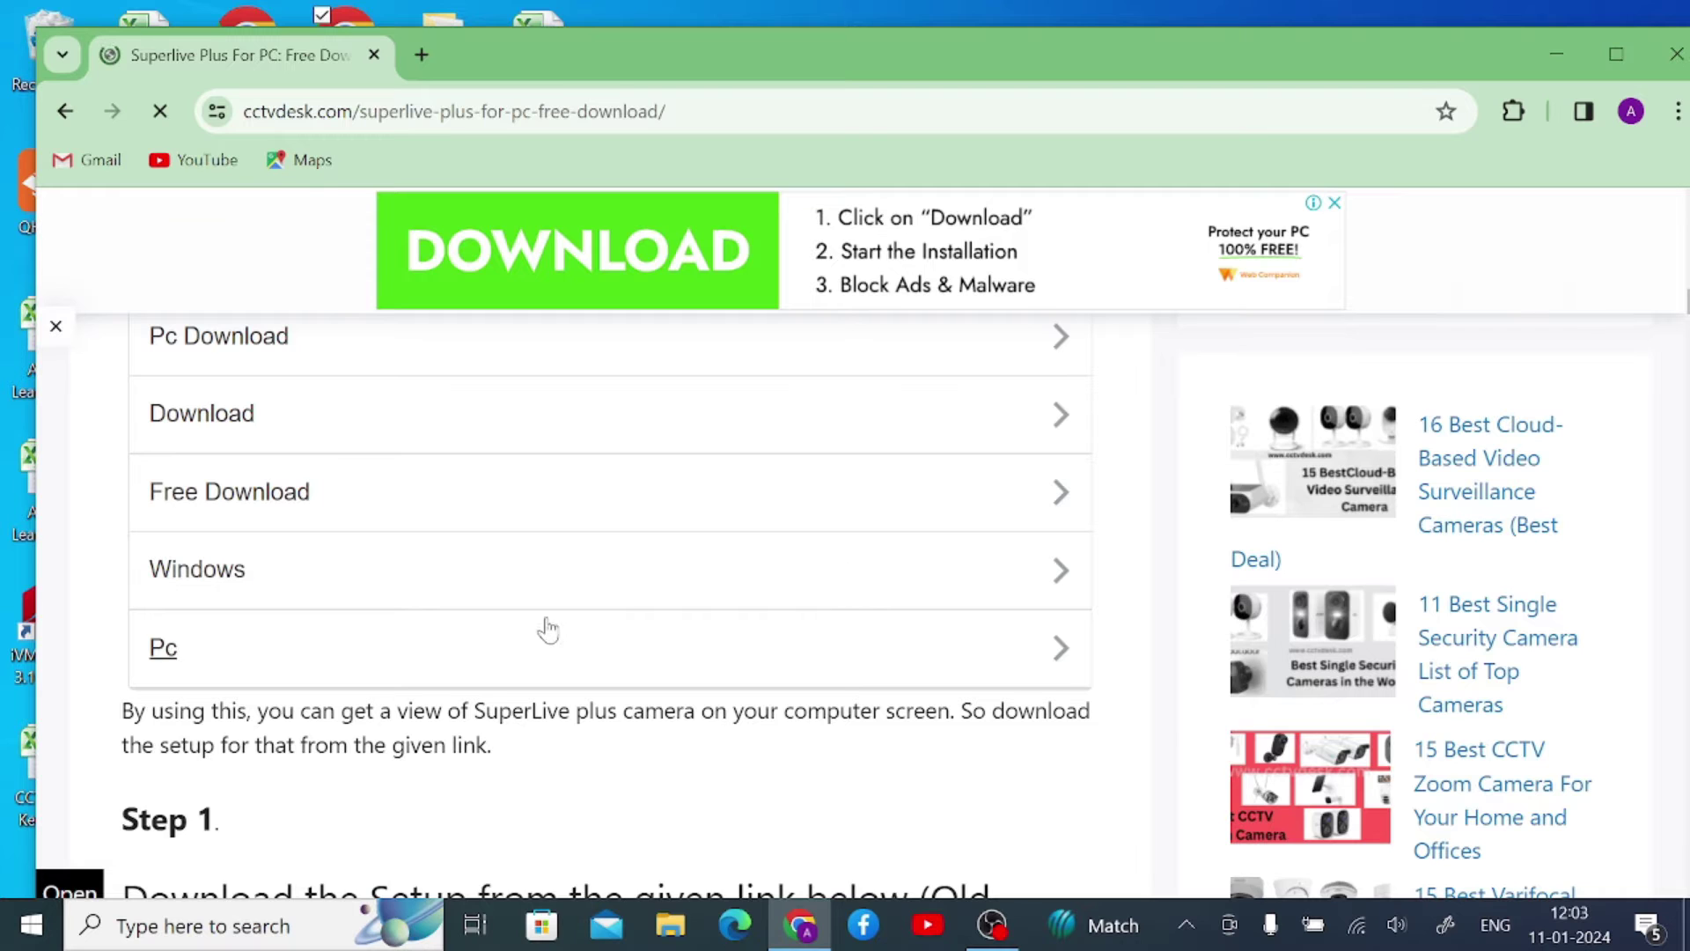
scroll(499, 698, "up", 6)
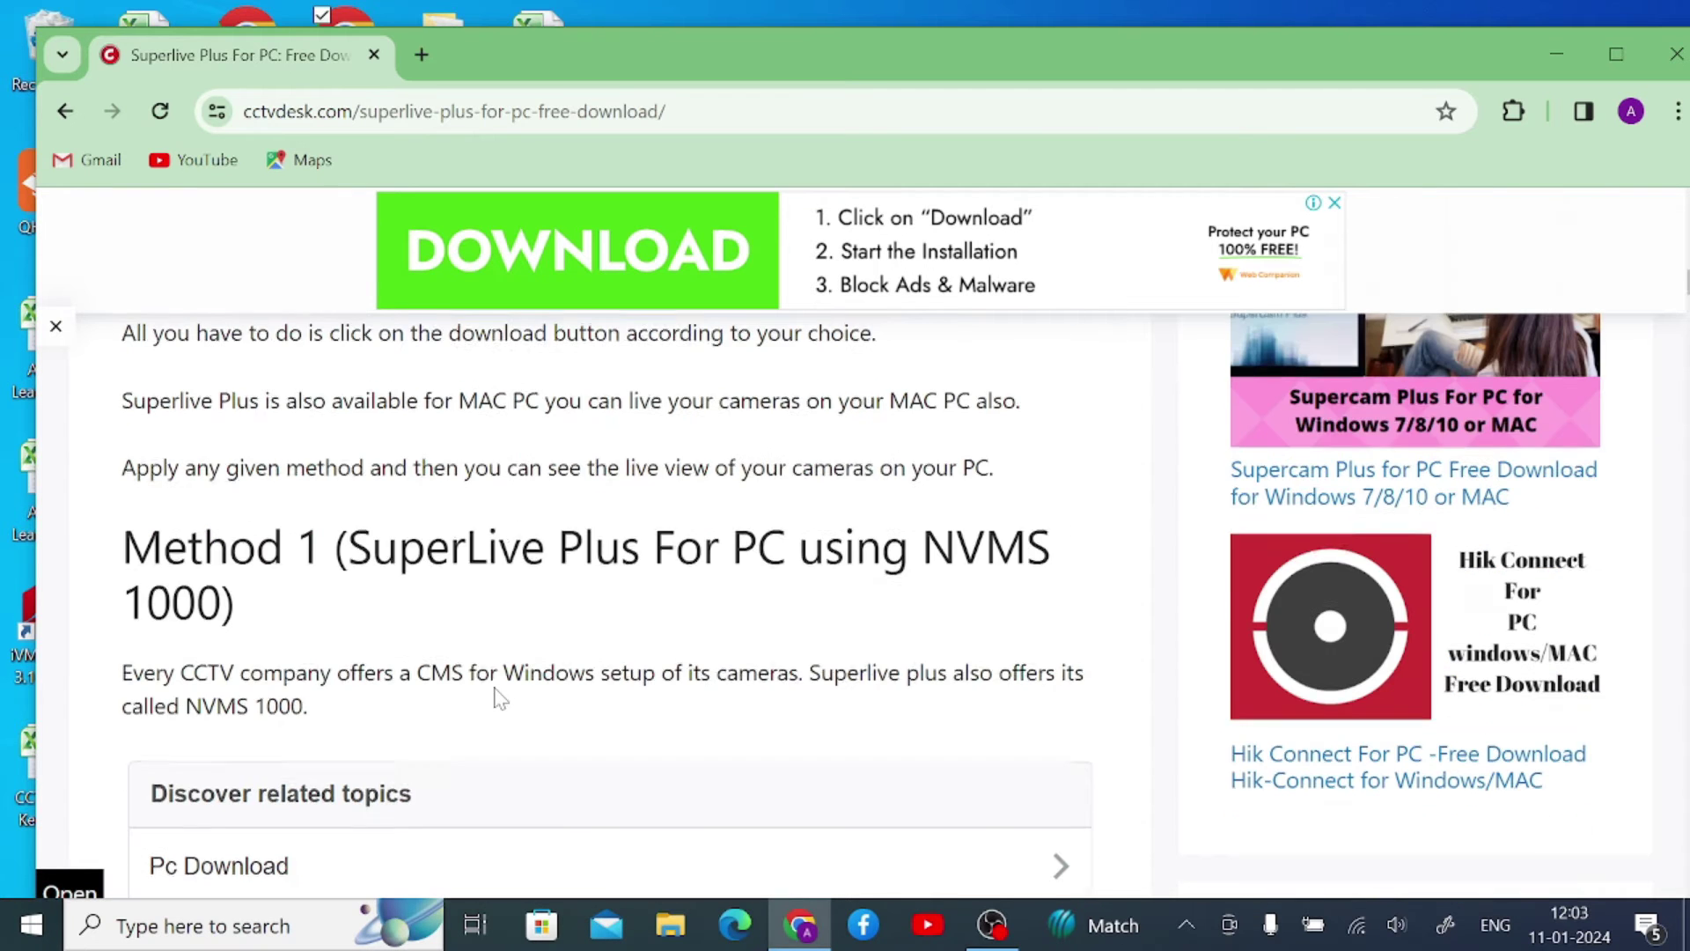
scroll(499, 698, "up", 8)
scroll(497, 698, "up", 2)
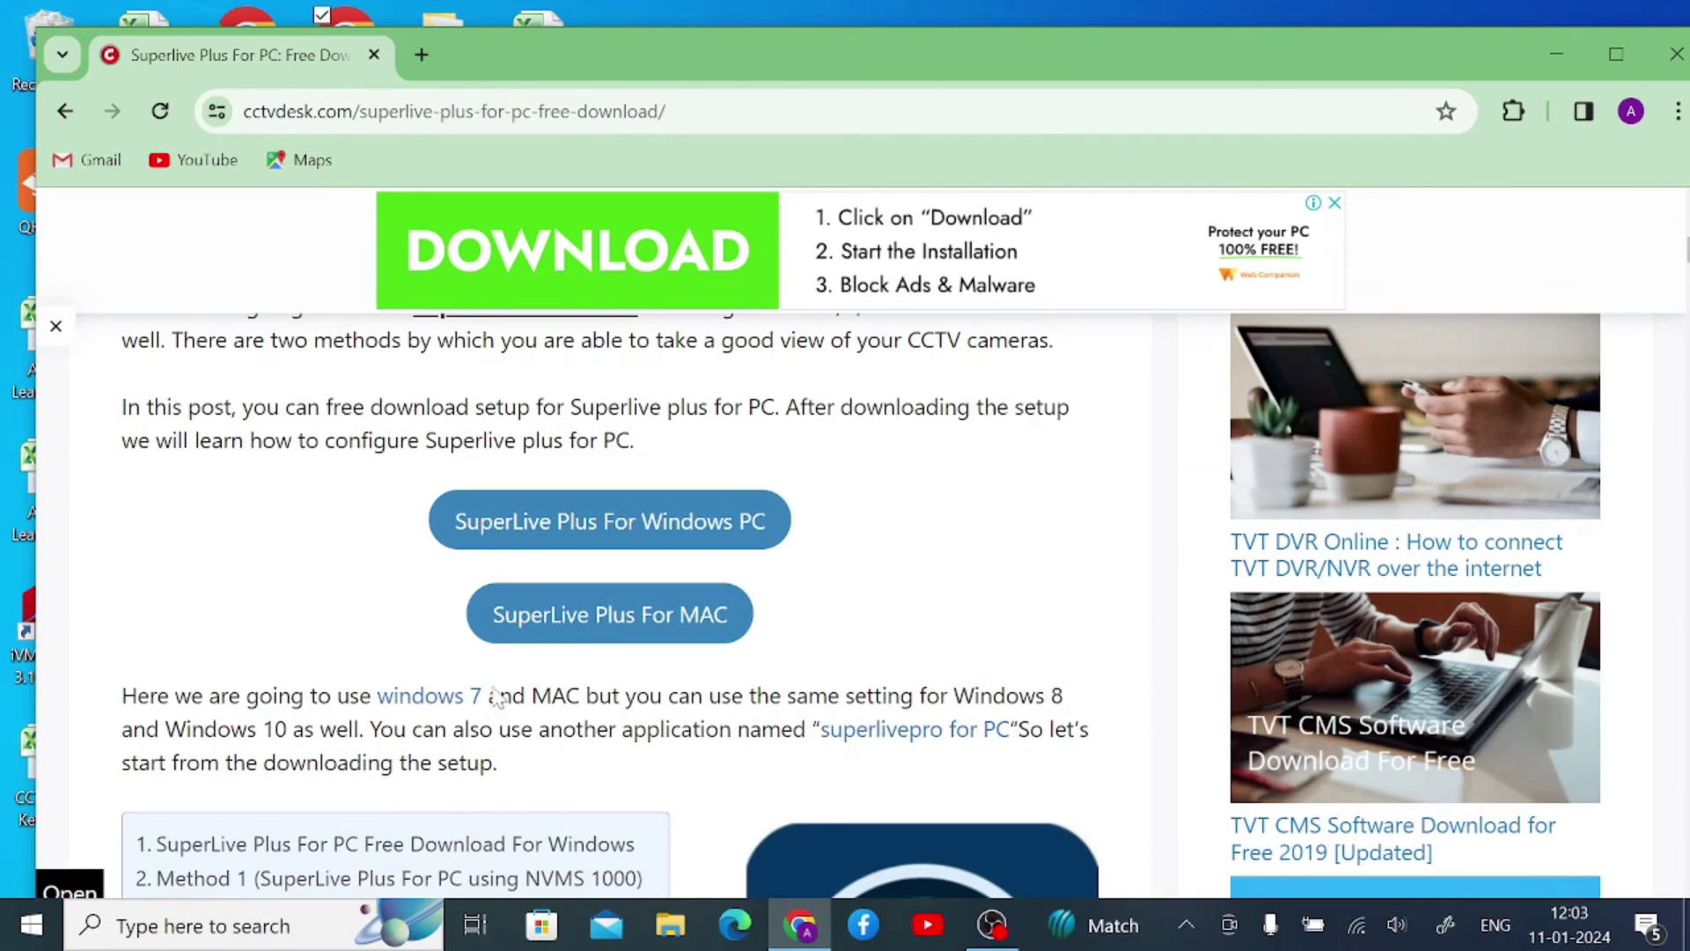
Step: Download the 311 MB NVMS_Lite_x64_Ver2.1.3.21020.rar via the Windows PC link and confirm it completes
left_click(560, 526)
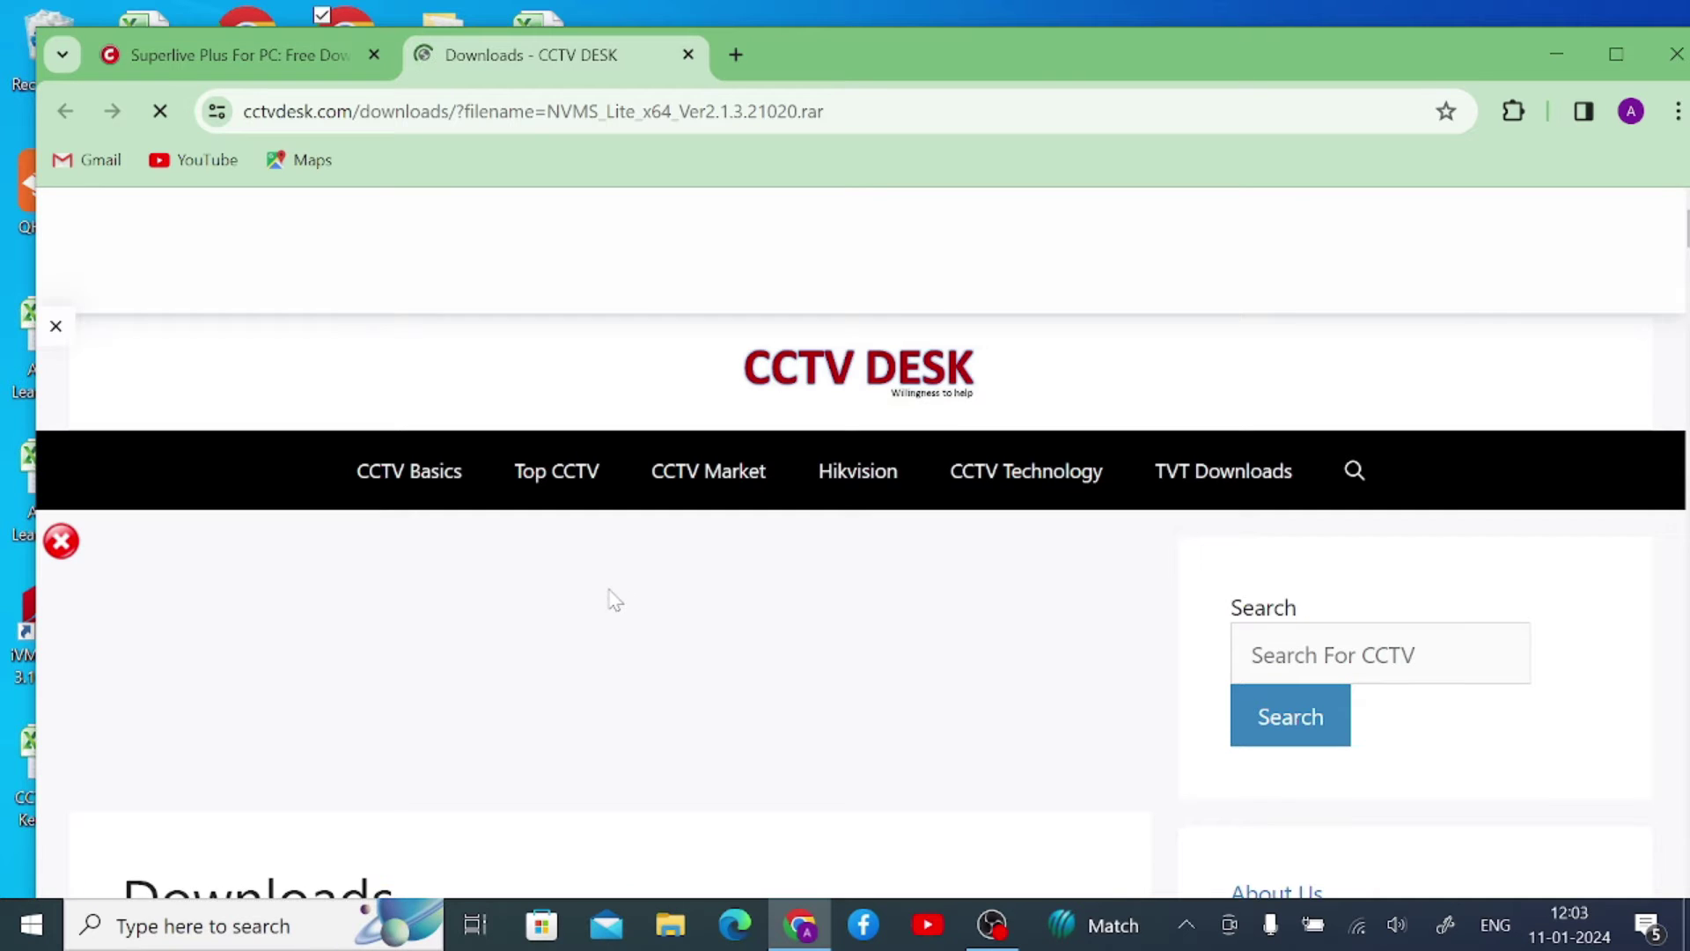
scroll(610, 598, "down", 5)
scroll(614, 599, "down", 1)
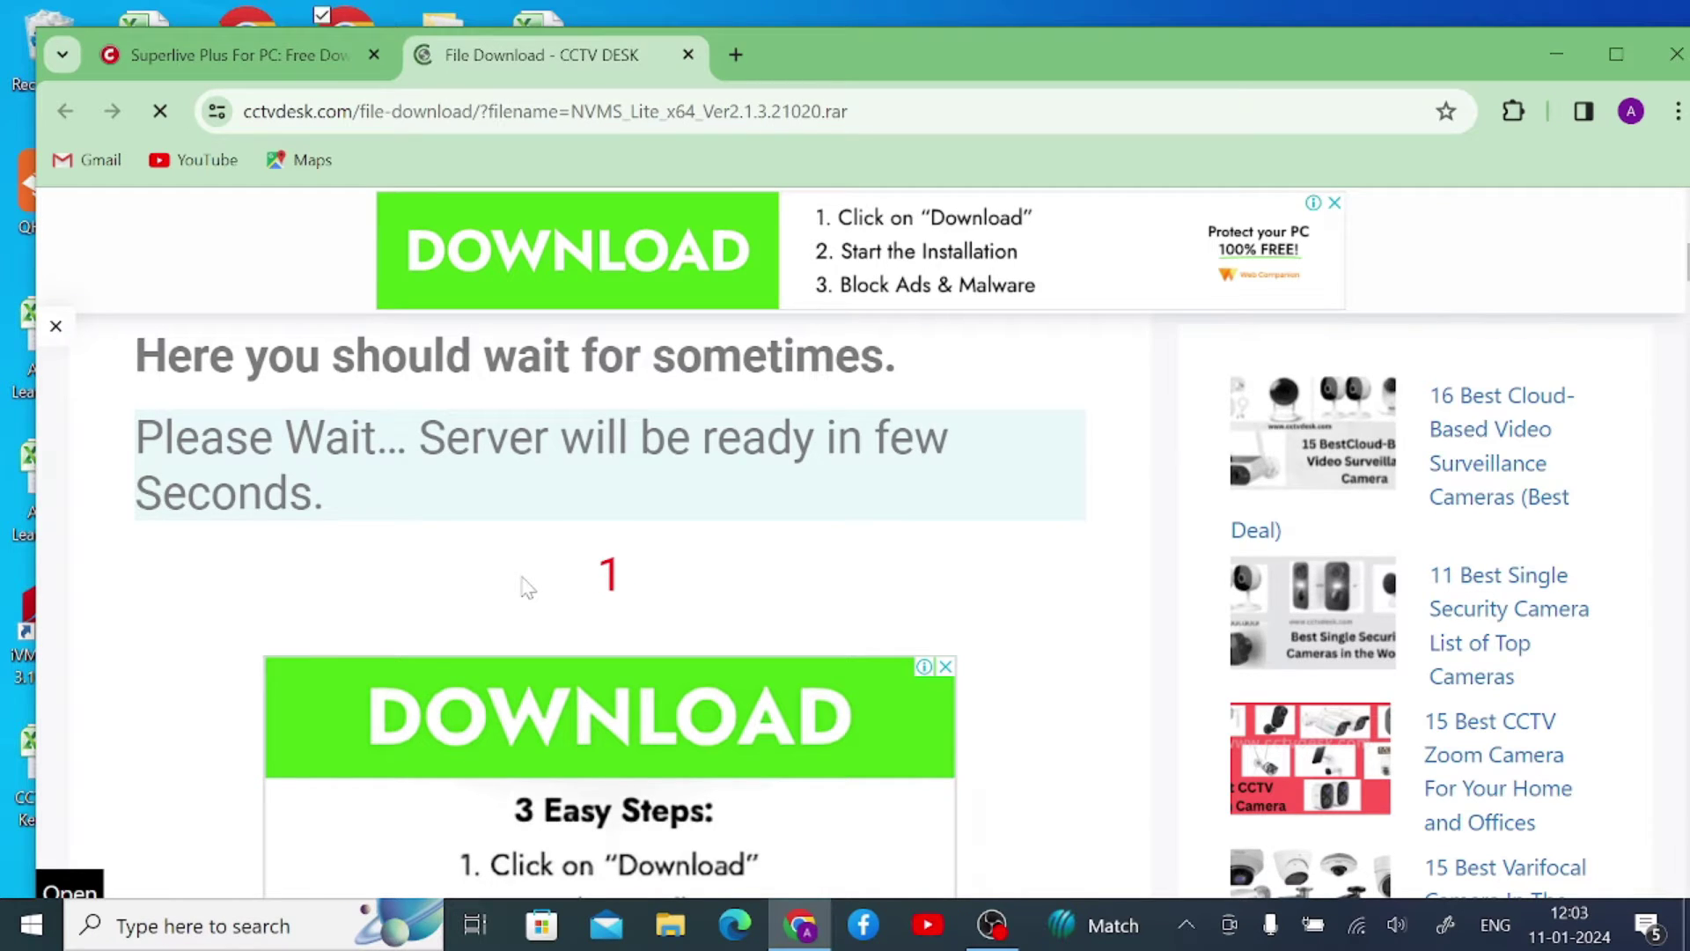
scroll(528, 588, "down", 5)
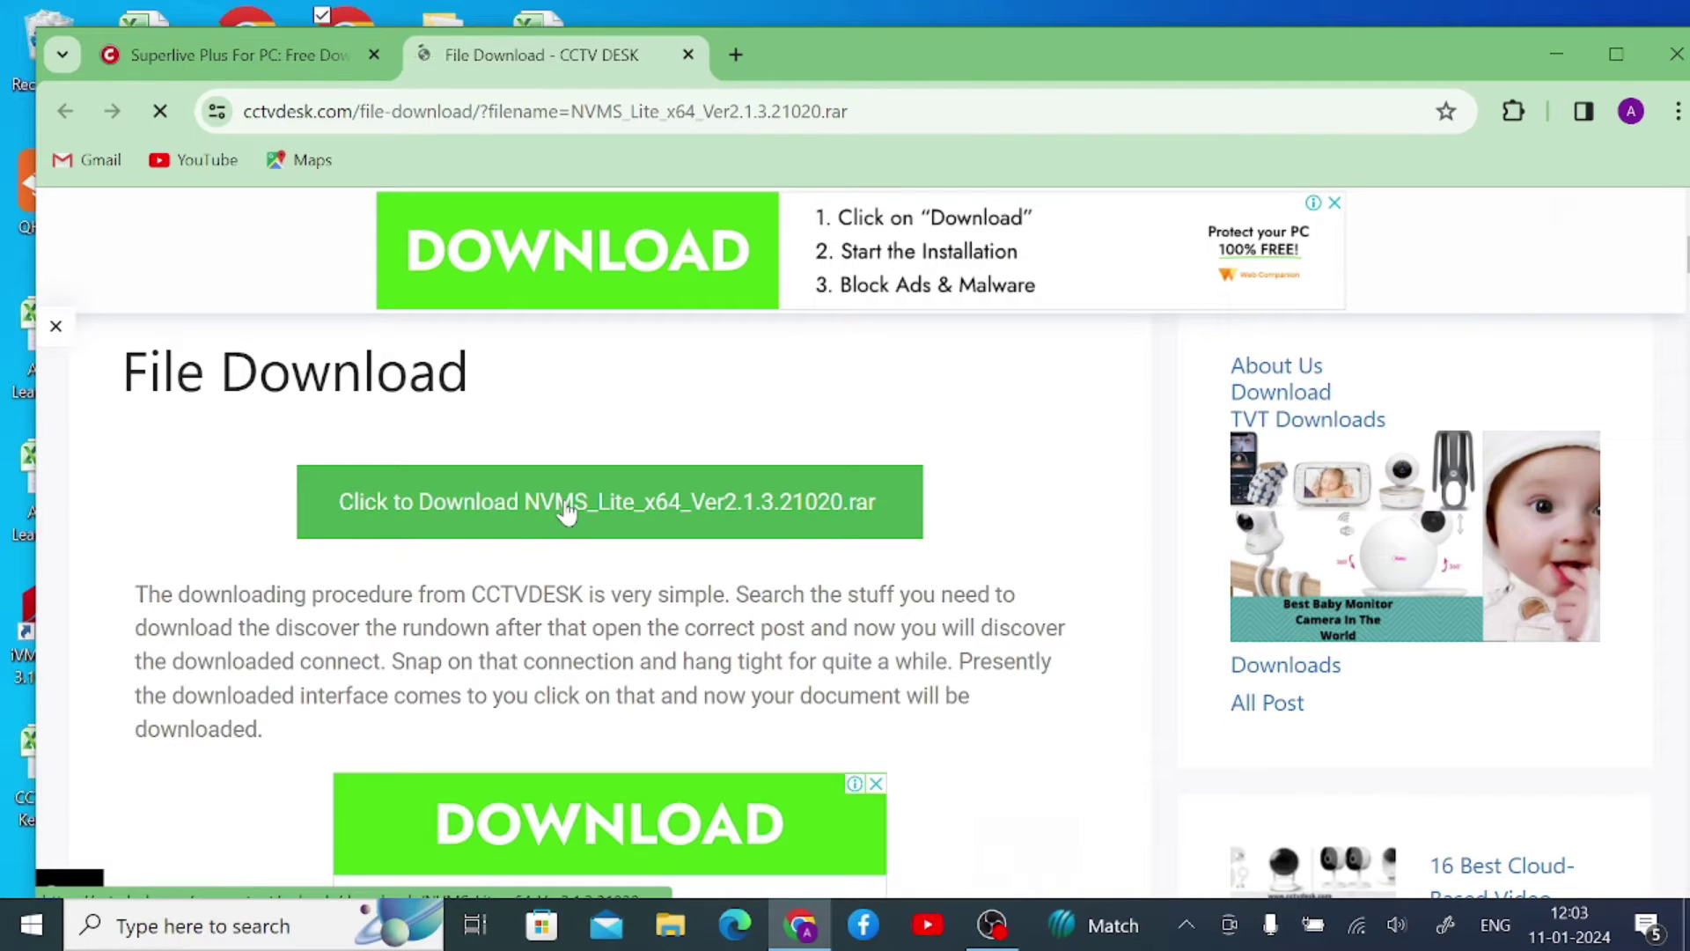
left_click(566, 510)
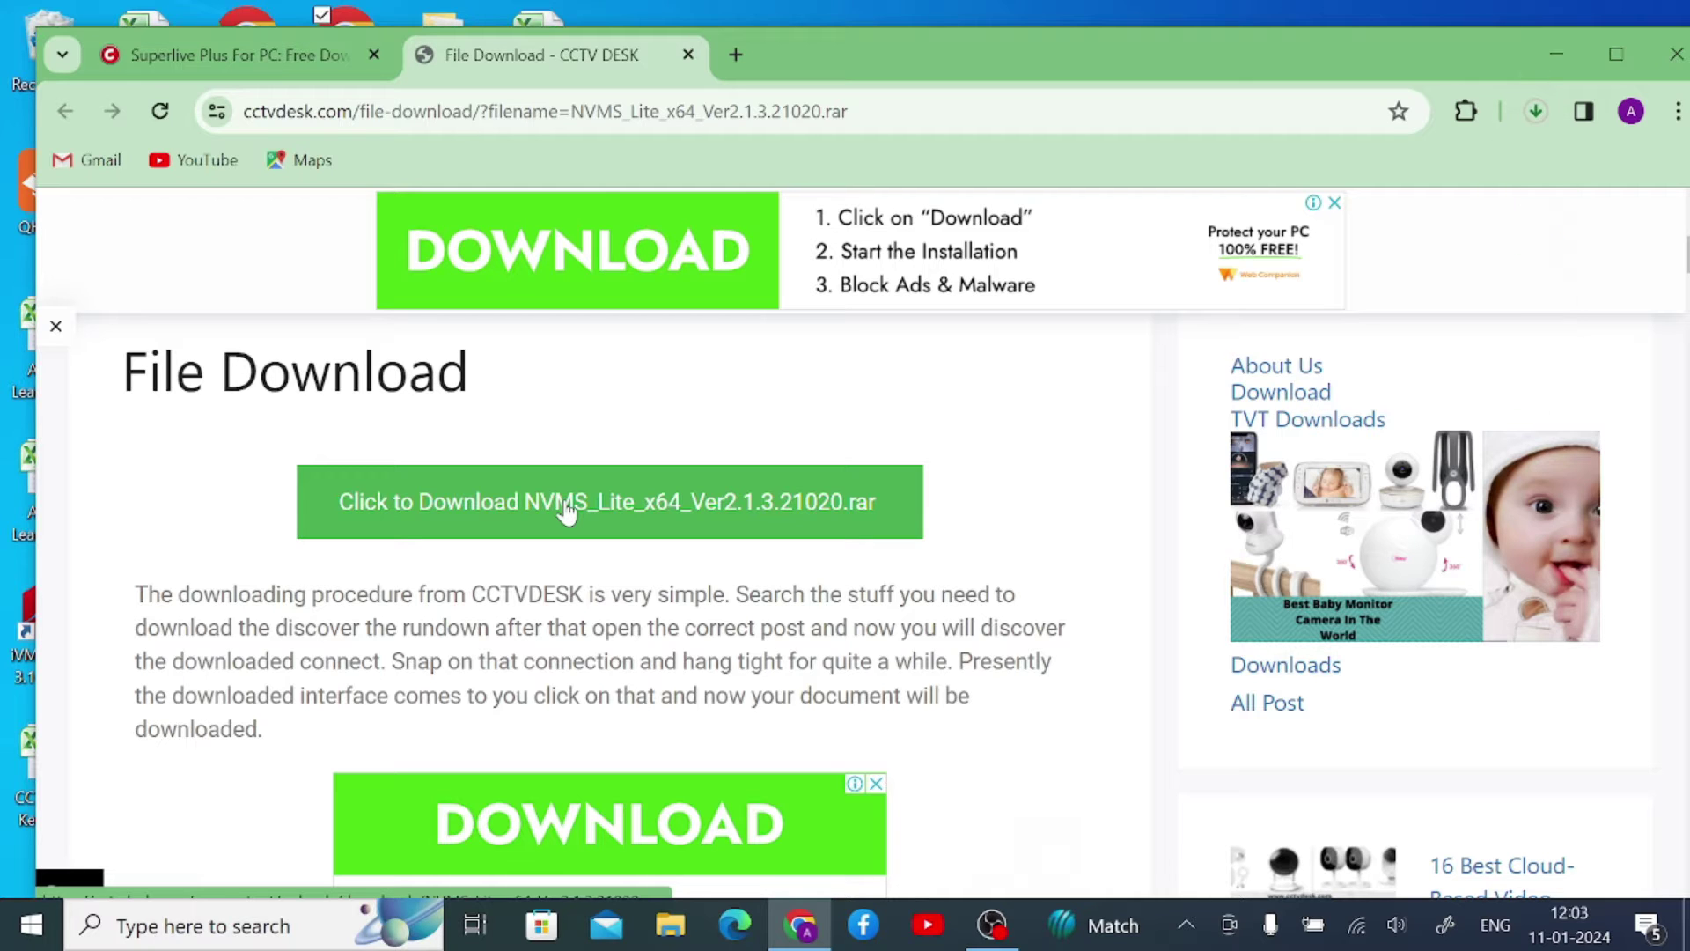
left_click(1536, 112)
mouse_move(1307, 247)
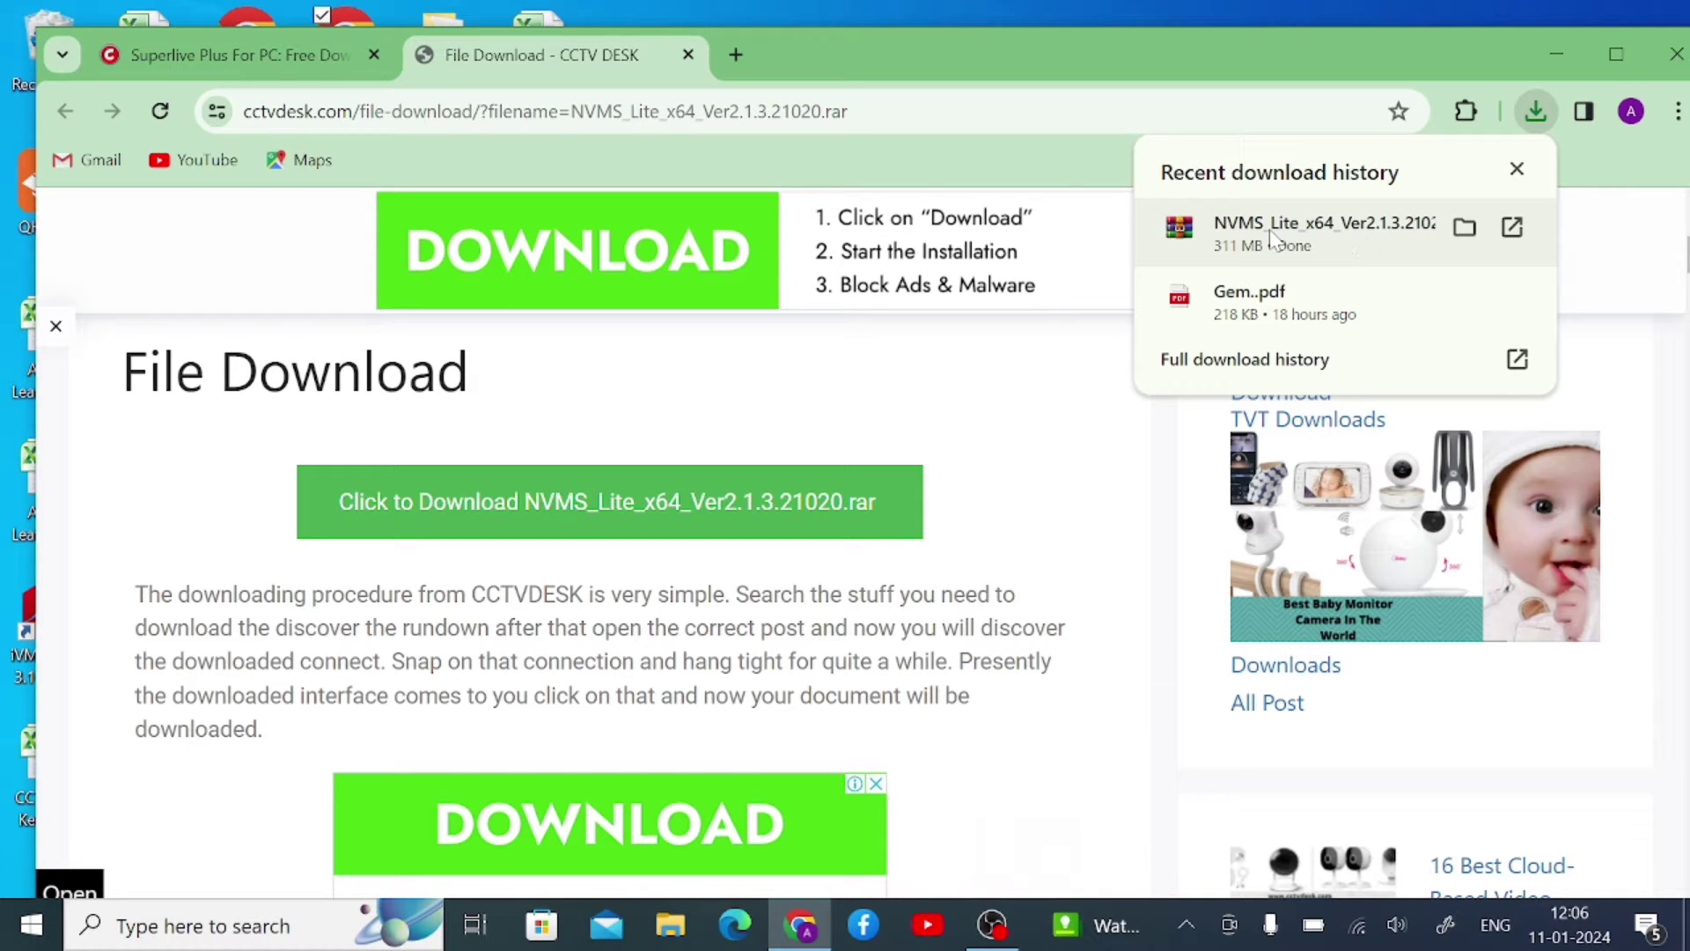
Step: Extract the downloaded archive into a new NVMS_Lite_x64_Ver2.1.3.21020 folder in Downloads
left_click(1465, 229)
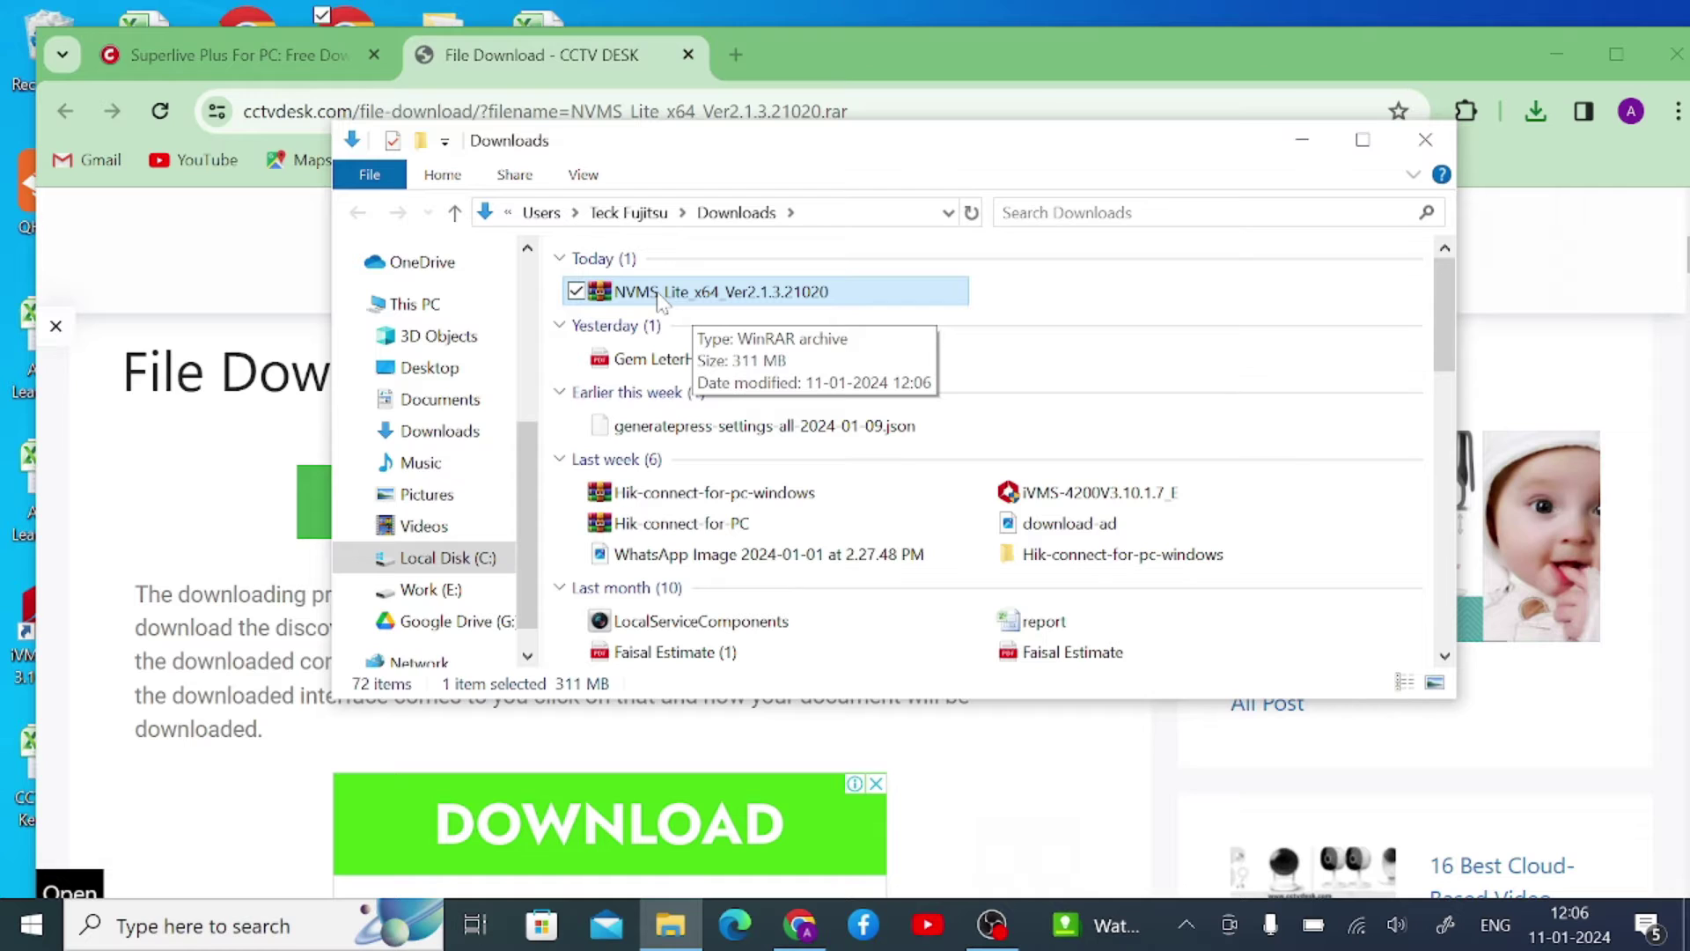
right_click(657, 293)
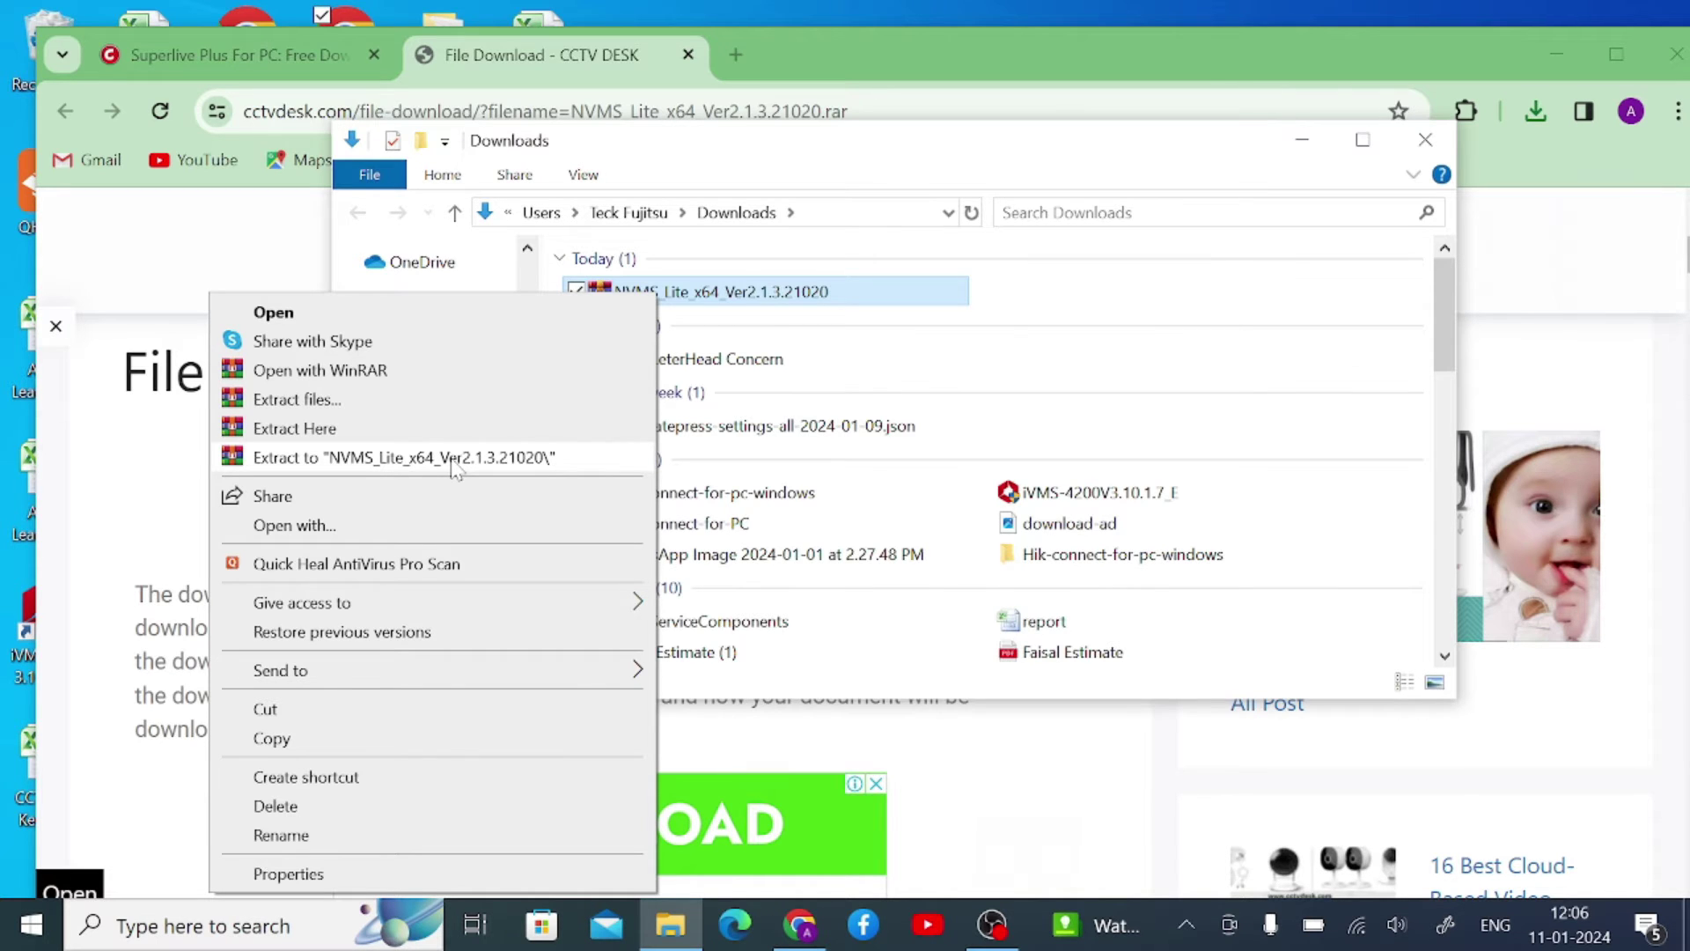
left_click(454, 458)
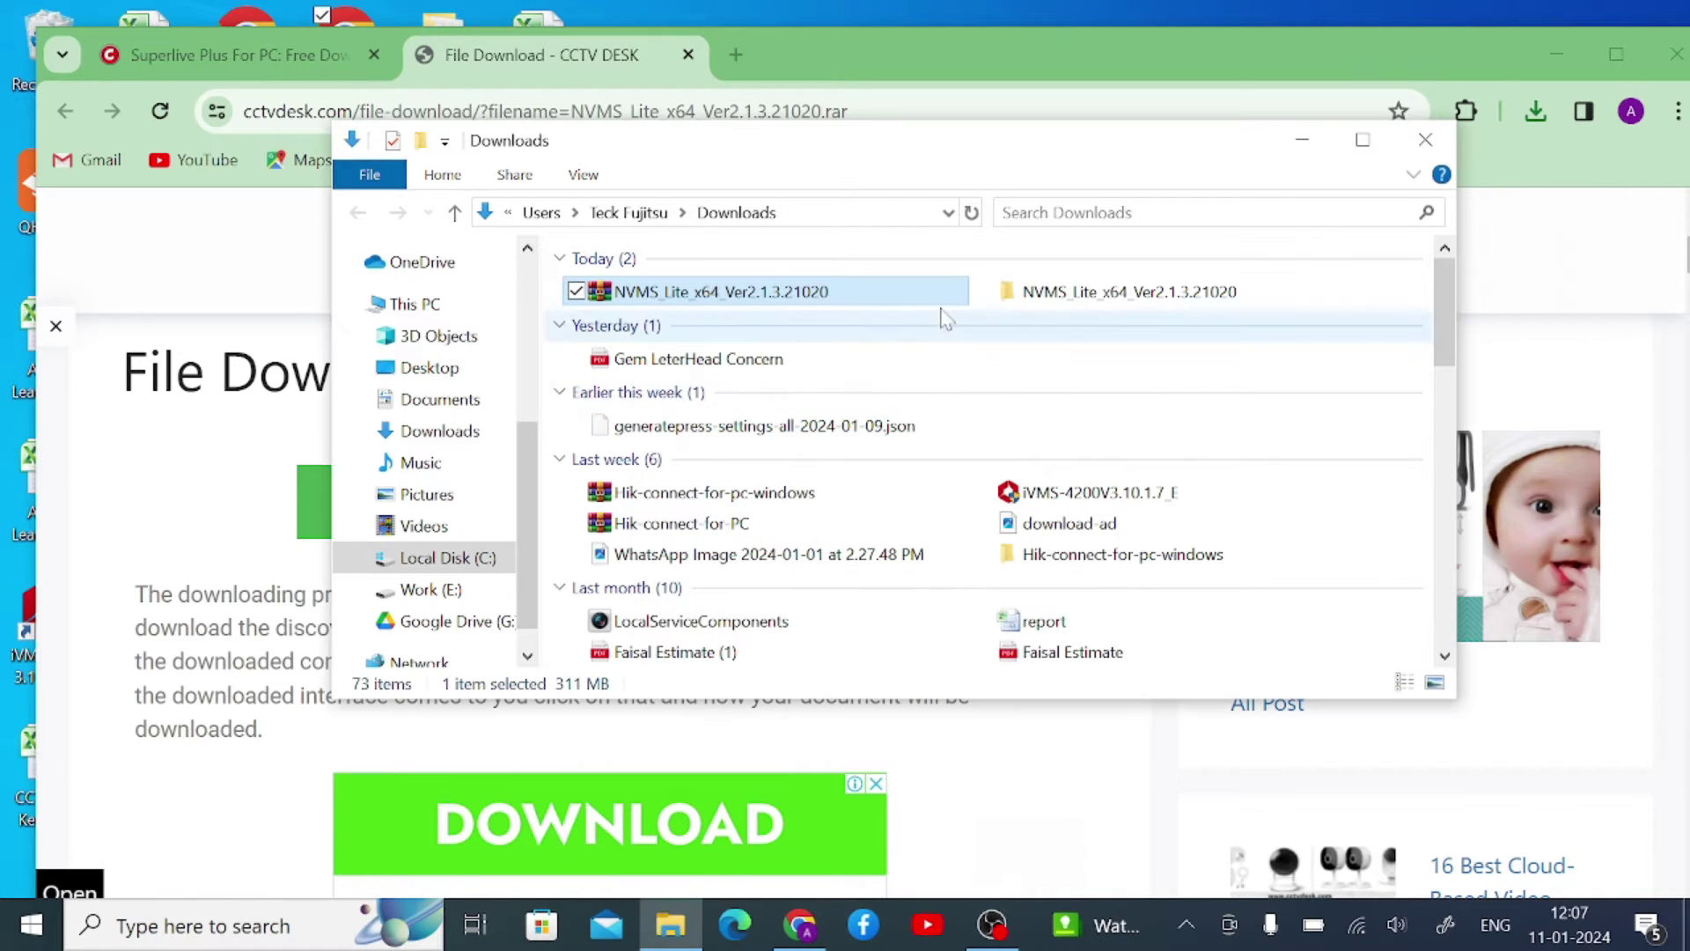
Step: Run the NVMS Lite setup from the extracted folder as administrator
double_click(1082, 293)
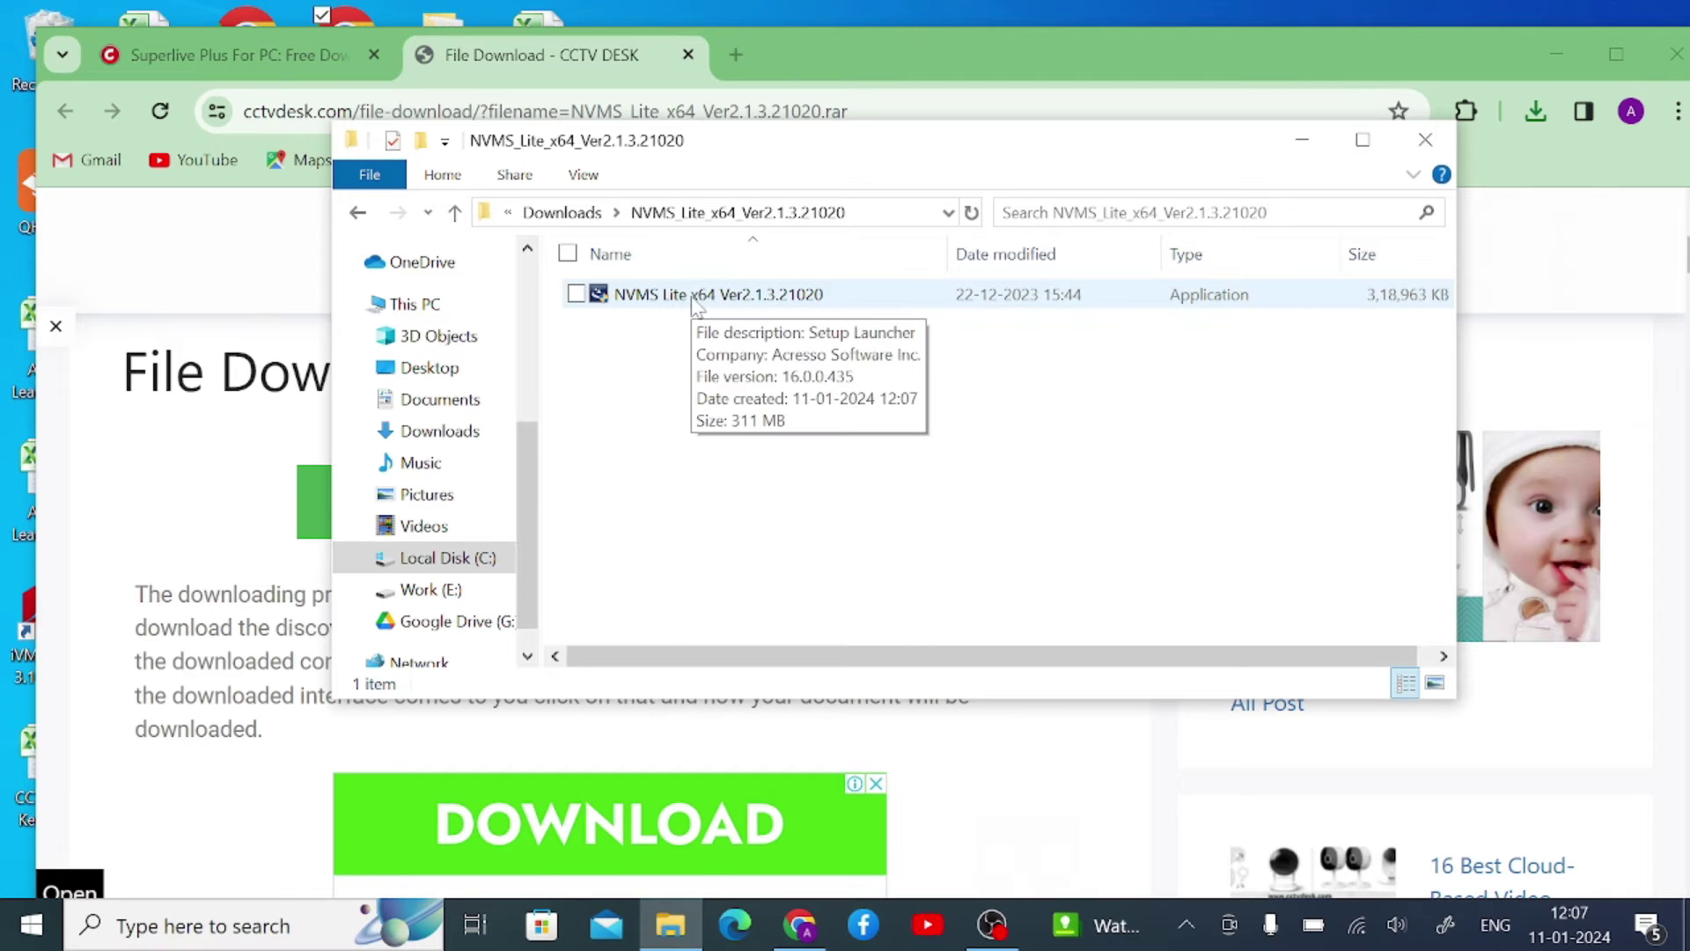
left_click(695, 299)
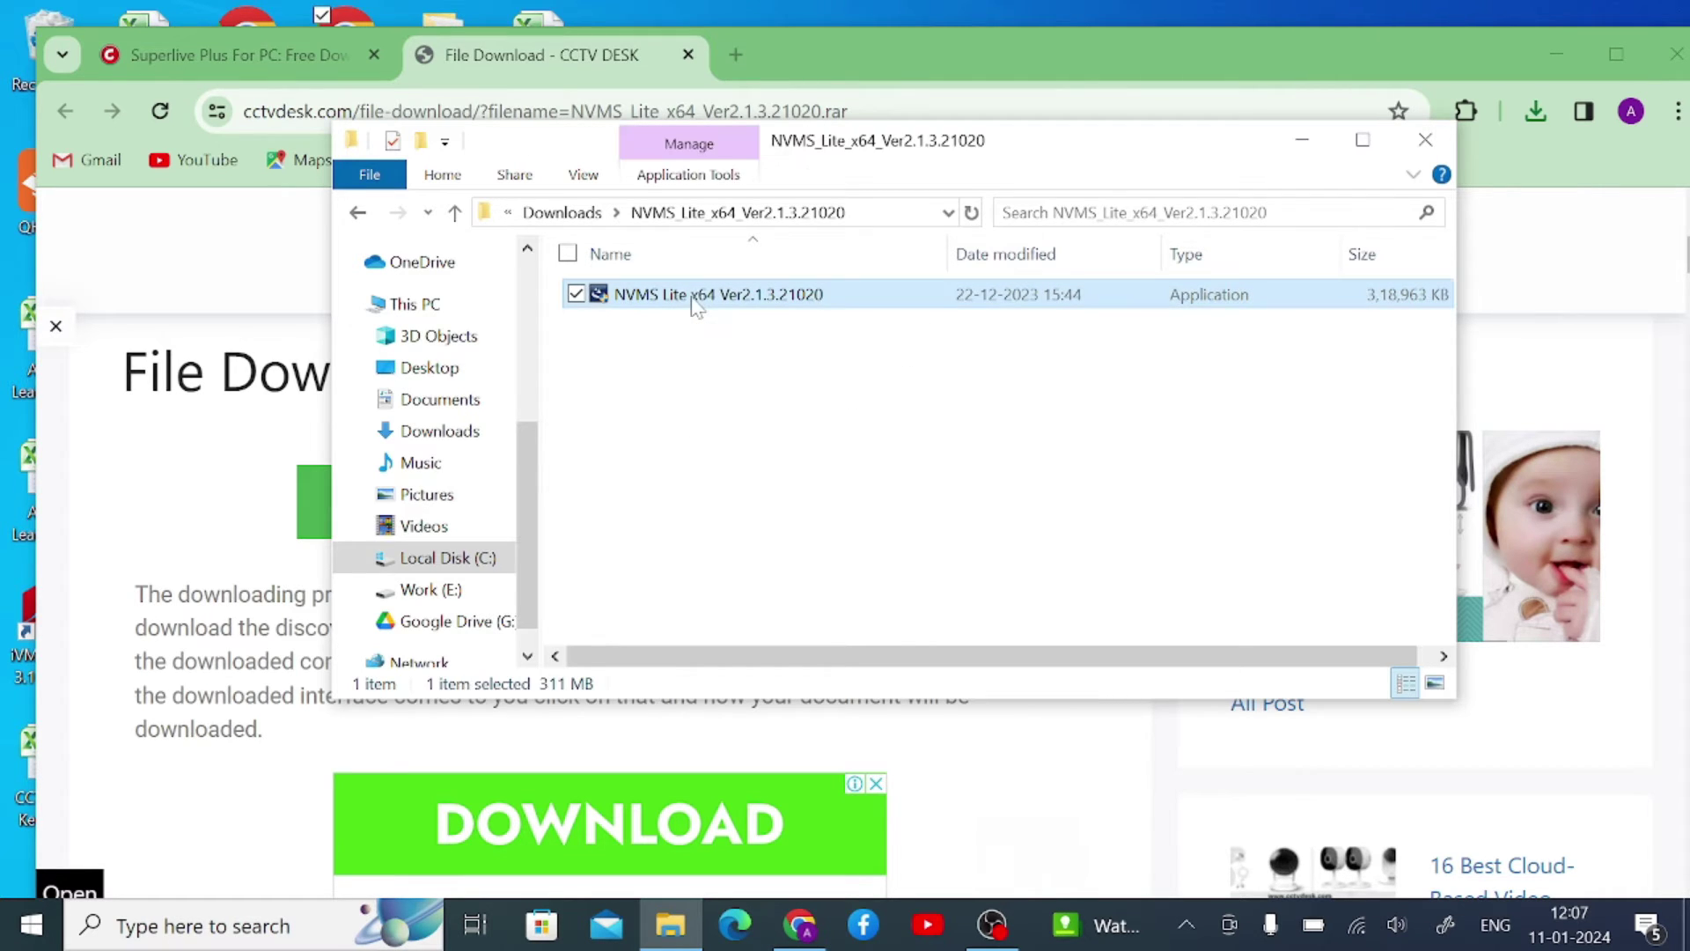
right_click(692, 300)
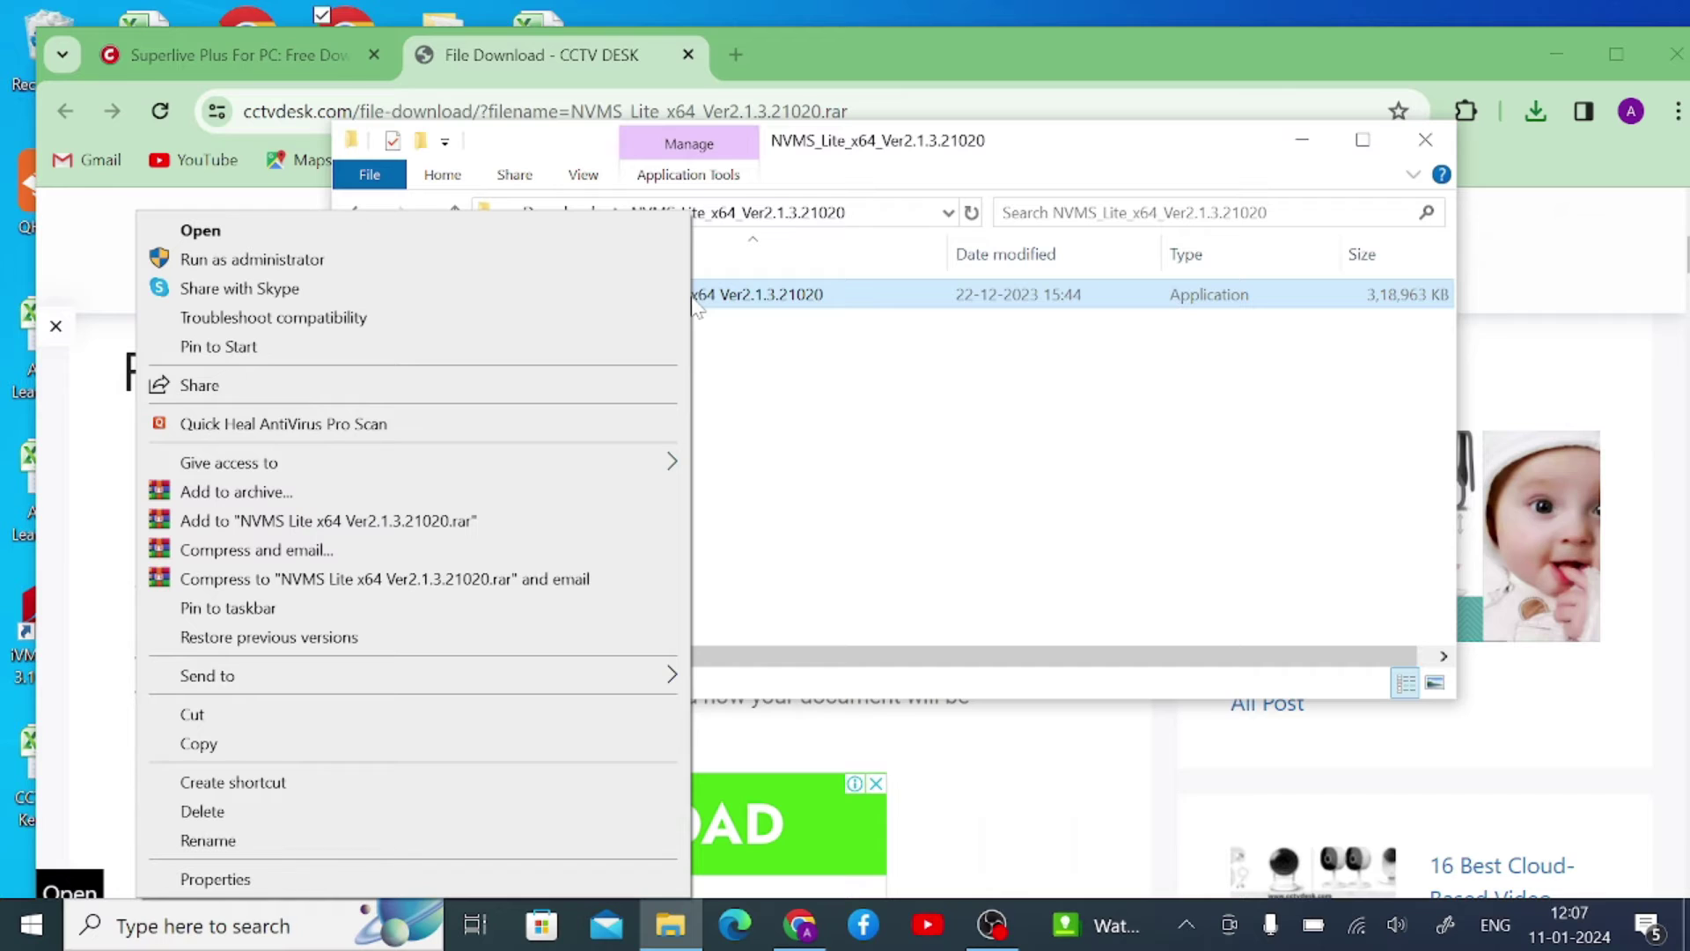
left_click(392, 265)
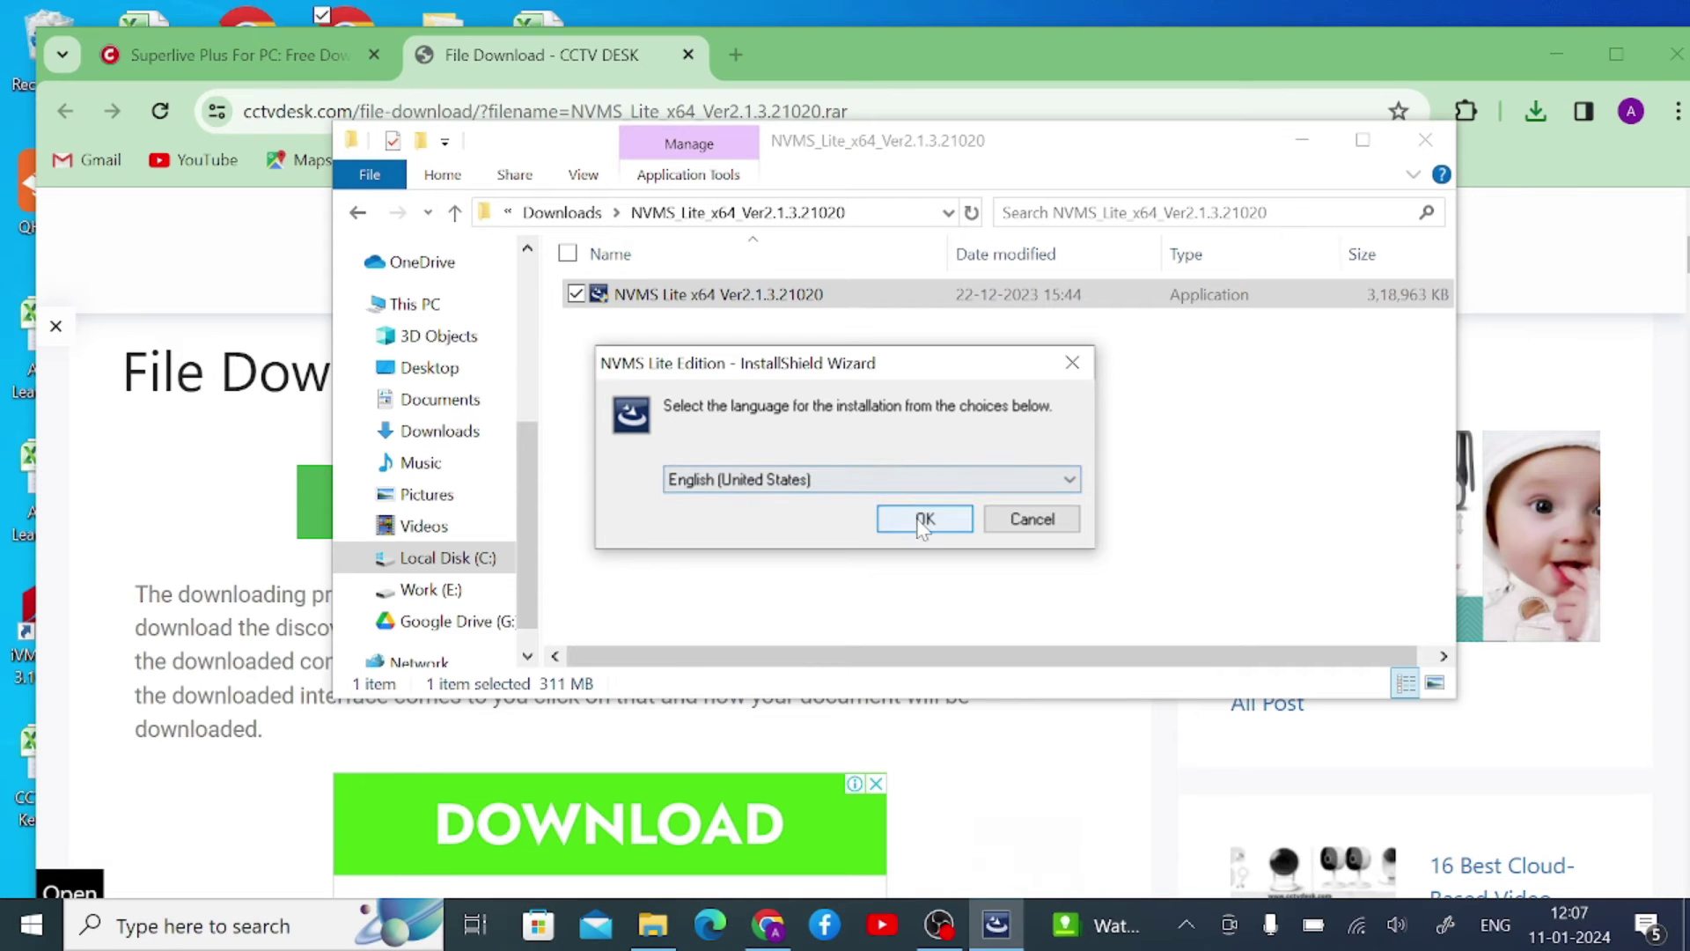
Step: Install NVMS Lite Edition in English, accepting the license and default C:\Program Files (x86)\NVMS Lite Edition\ folder
left_click(922, 524)
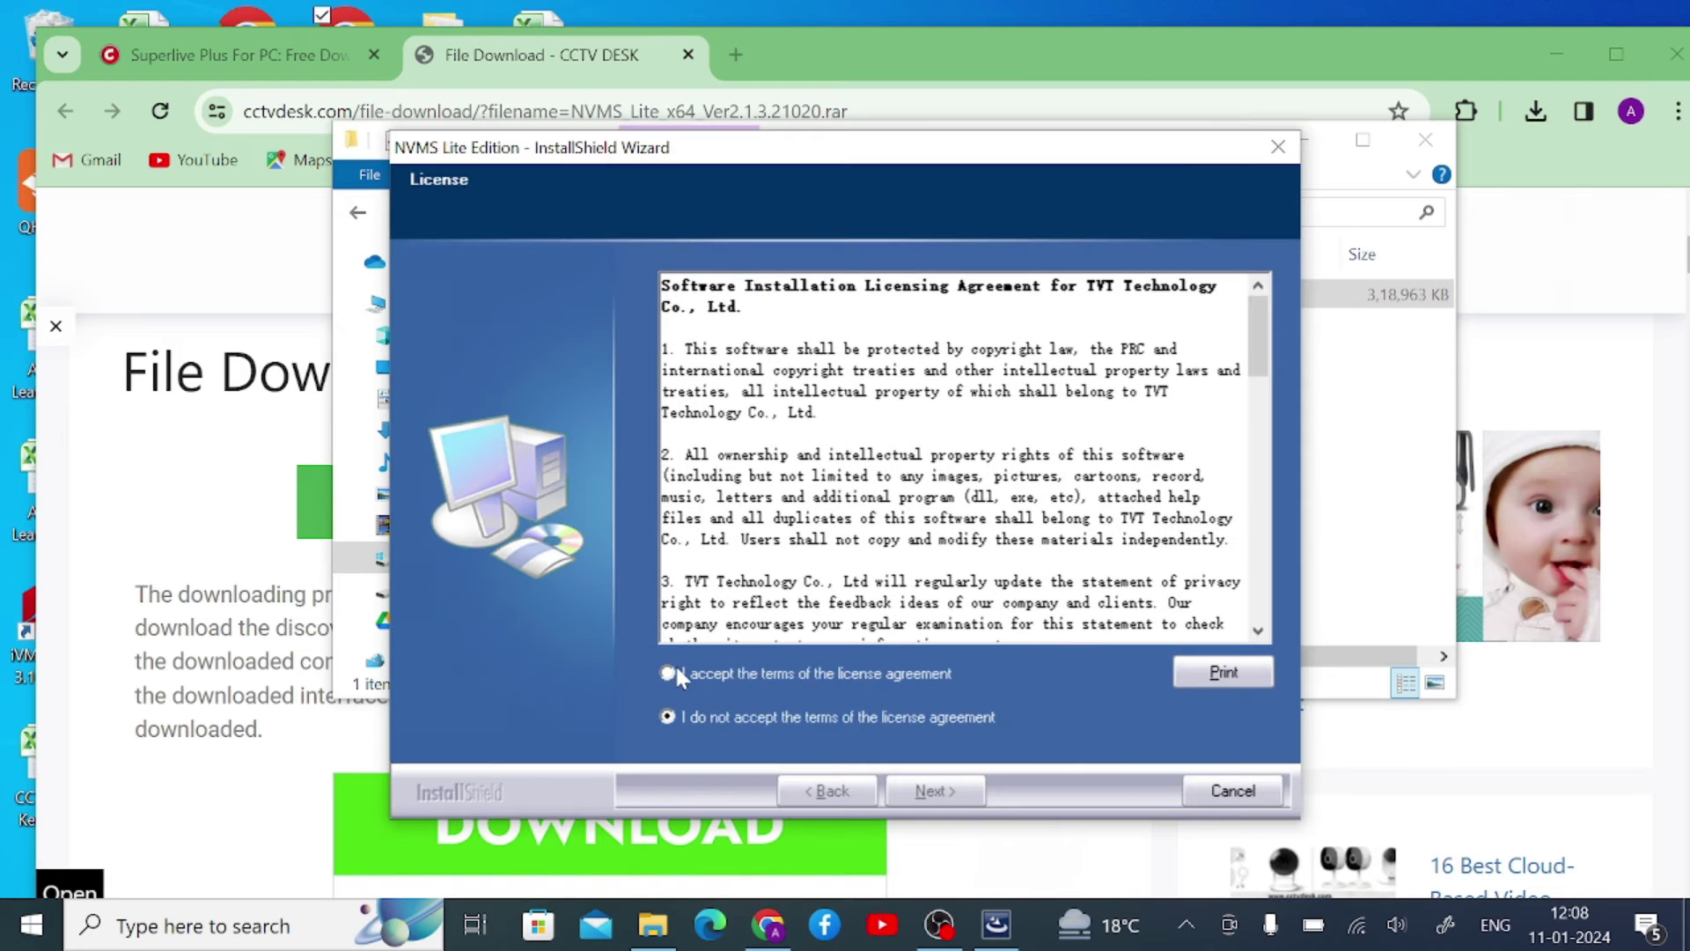
left_click(669, 674)
left_click(945, 797)
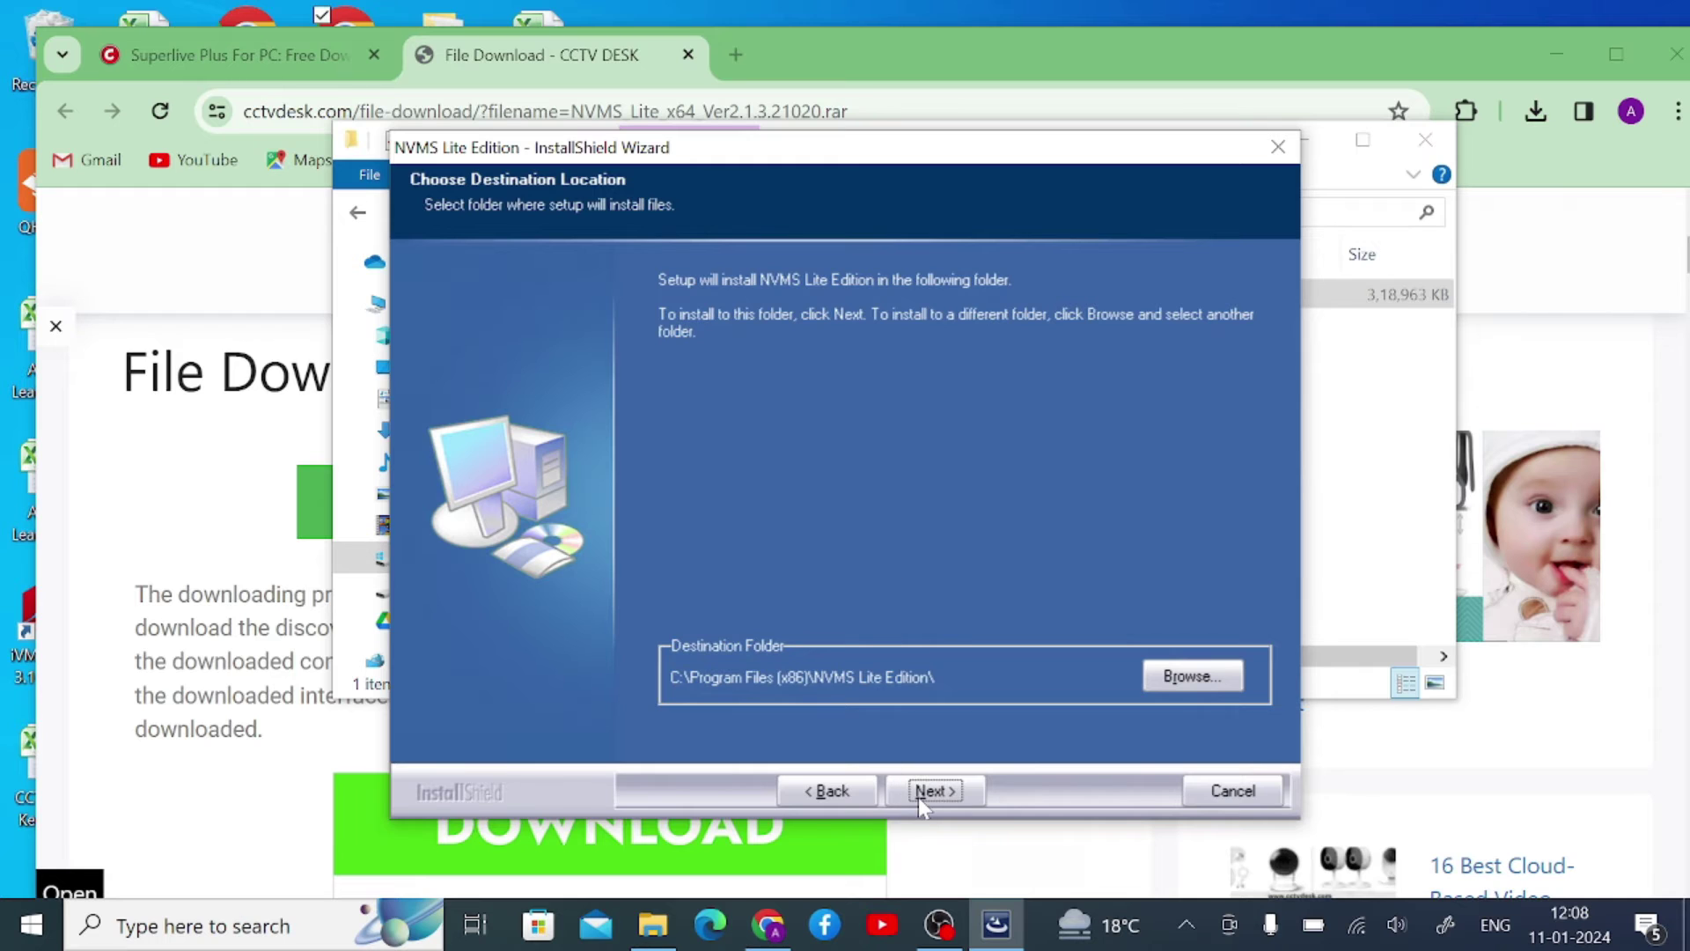
left_click(933, 790)
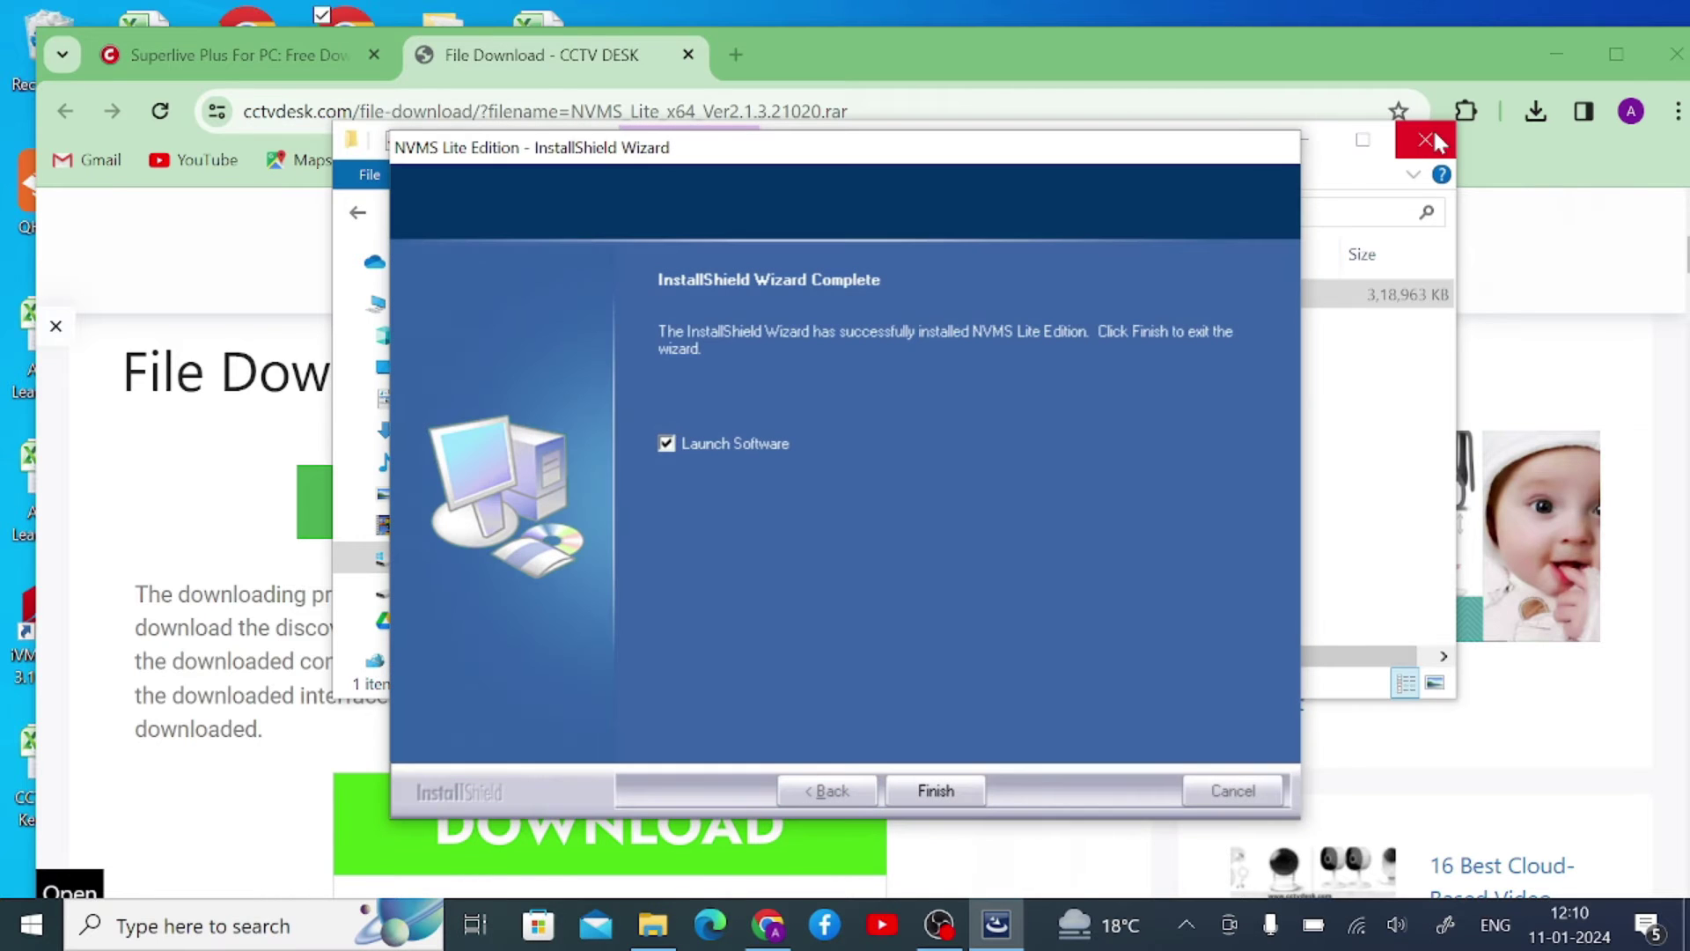
Step: Close File Explorer and Chrome, then finish the NVMS Lite Edition installer
left_click(1426, 139)
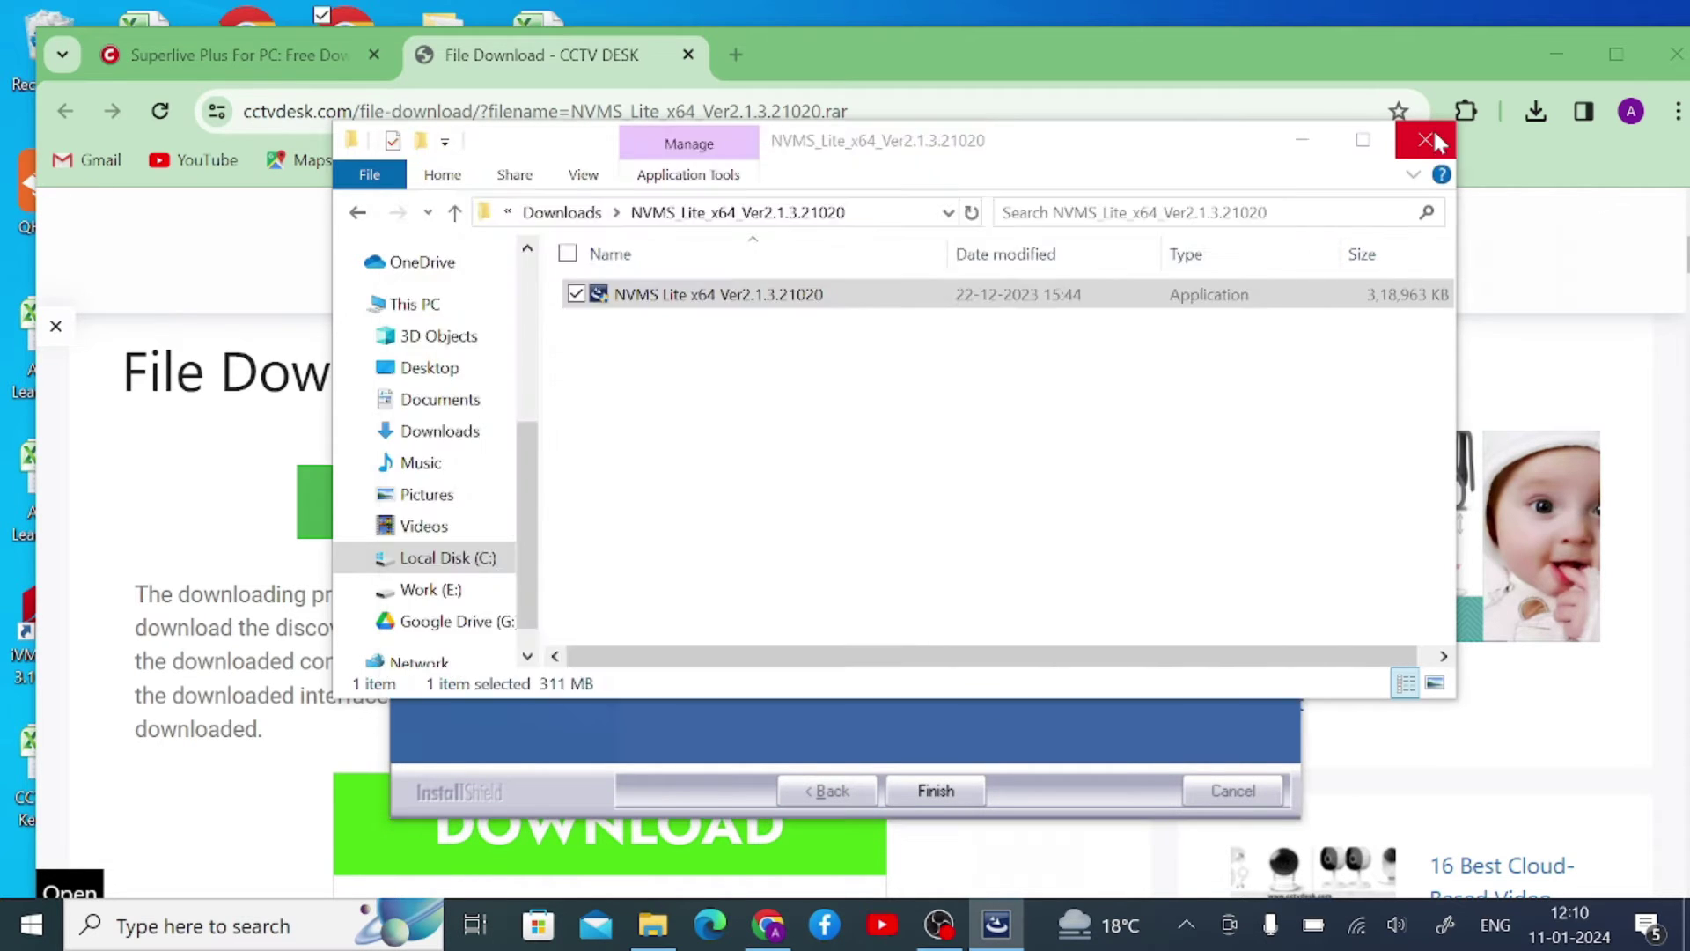
left_click(1675, 54)
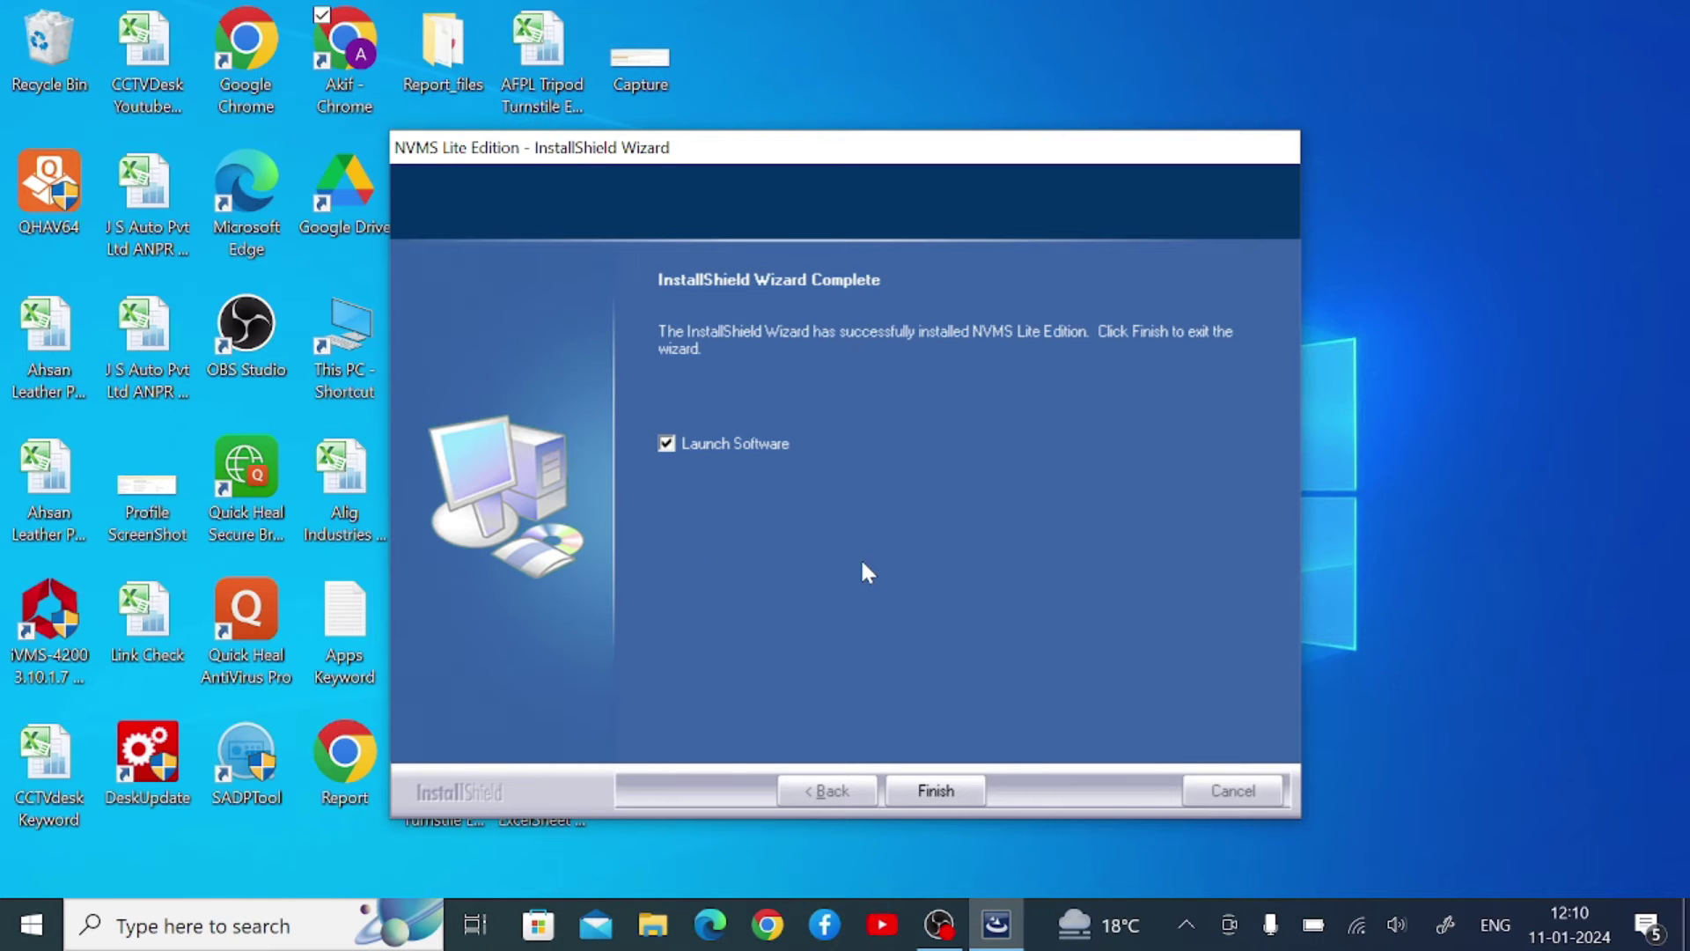
left_click(924, 791)
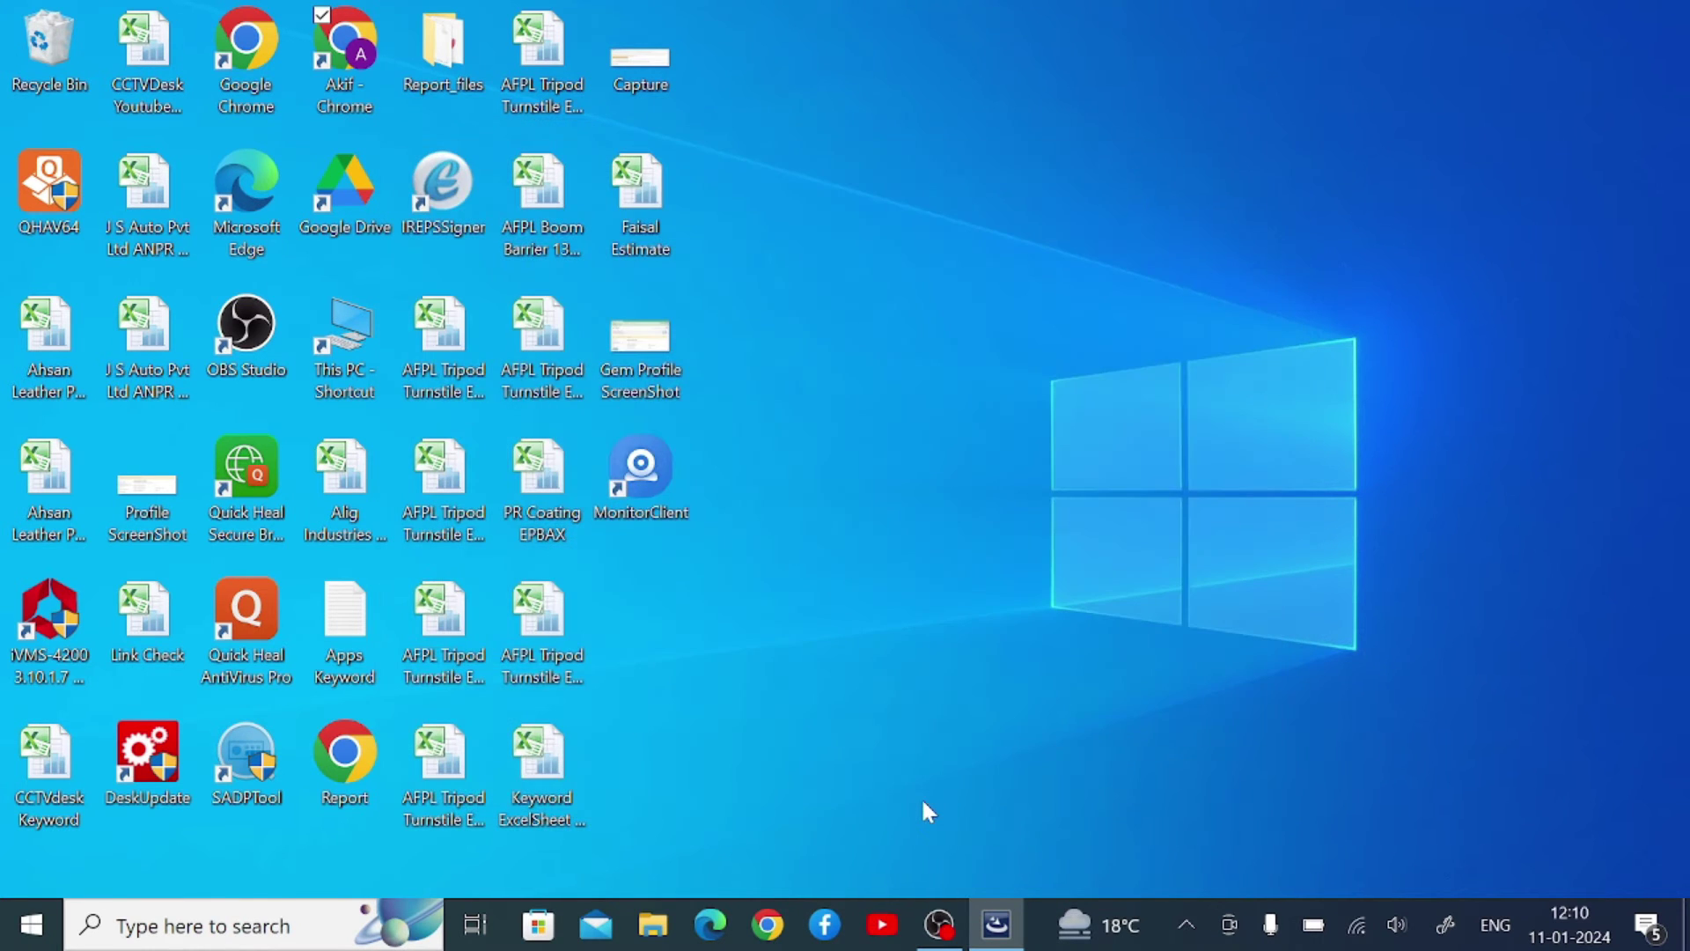
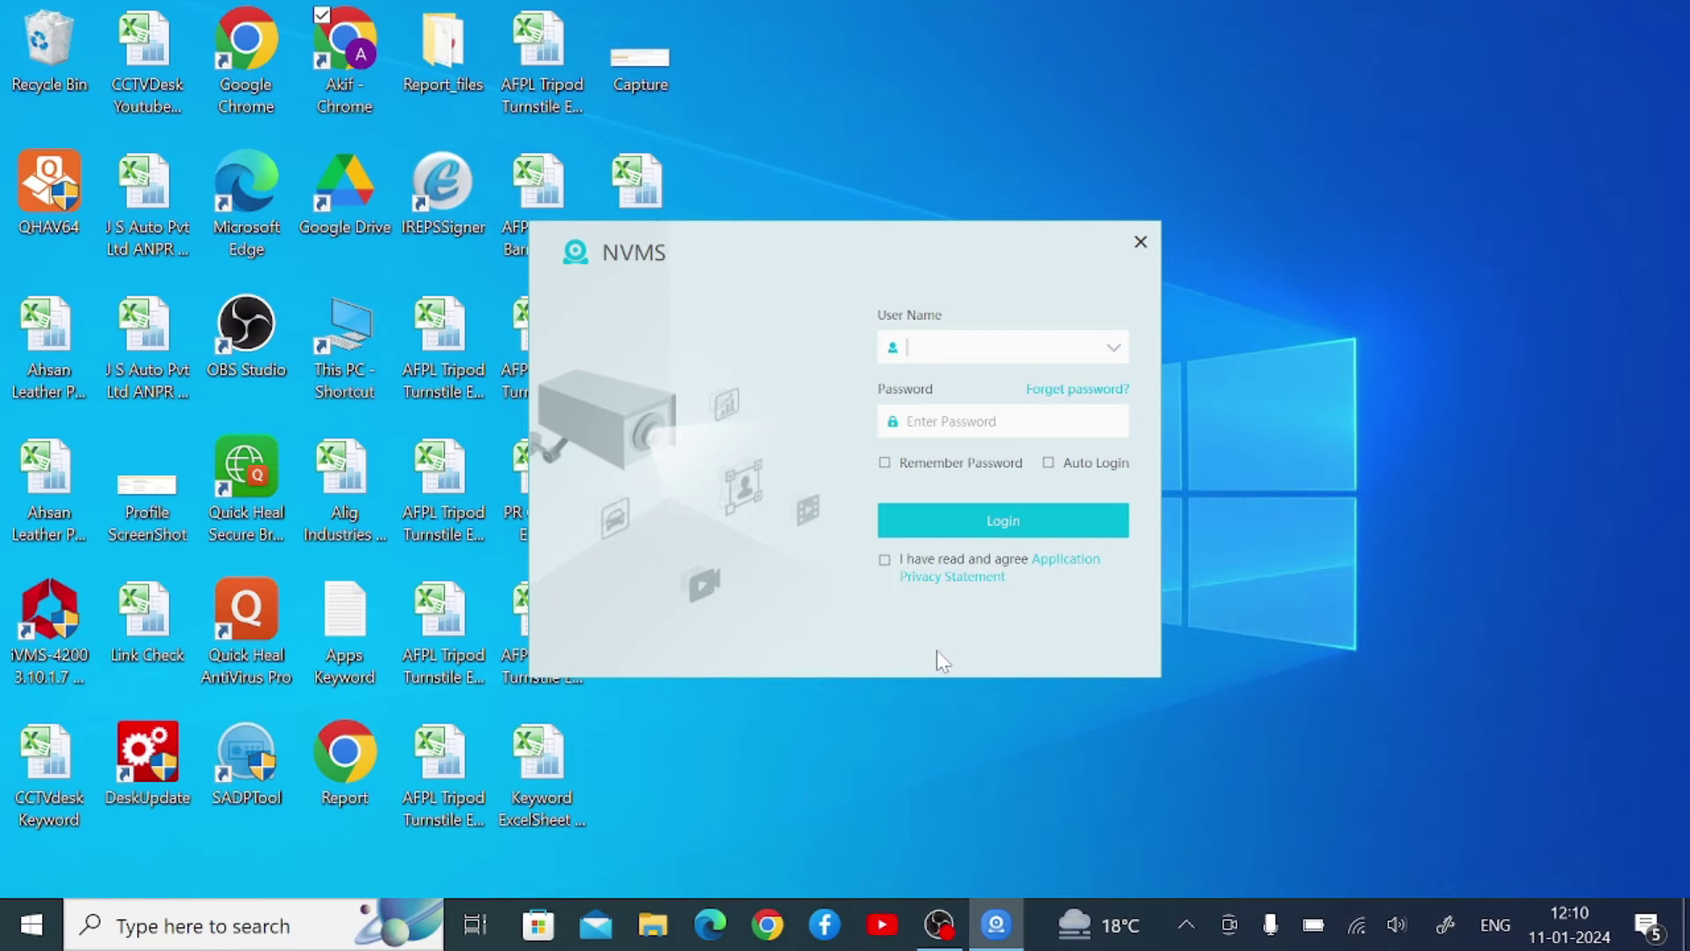
Step: Sign in as the administrator with Remember Password, Auto Login and the privacy agreement ticked
key("Tab")
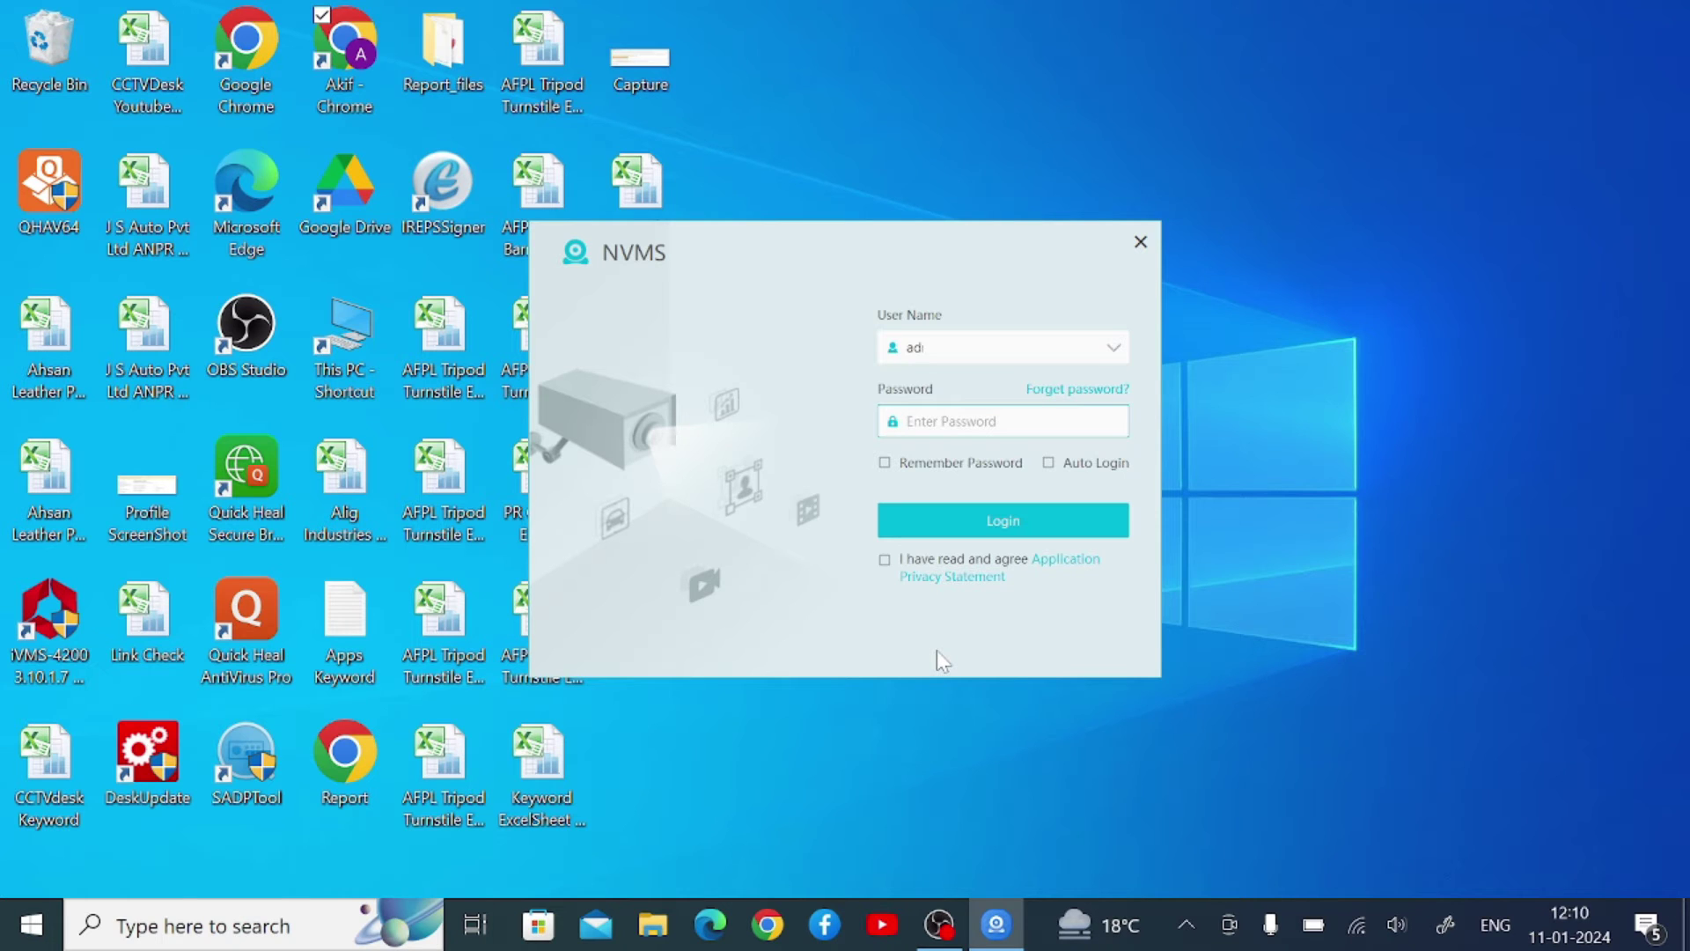
left_click(885, 463)
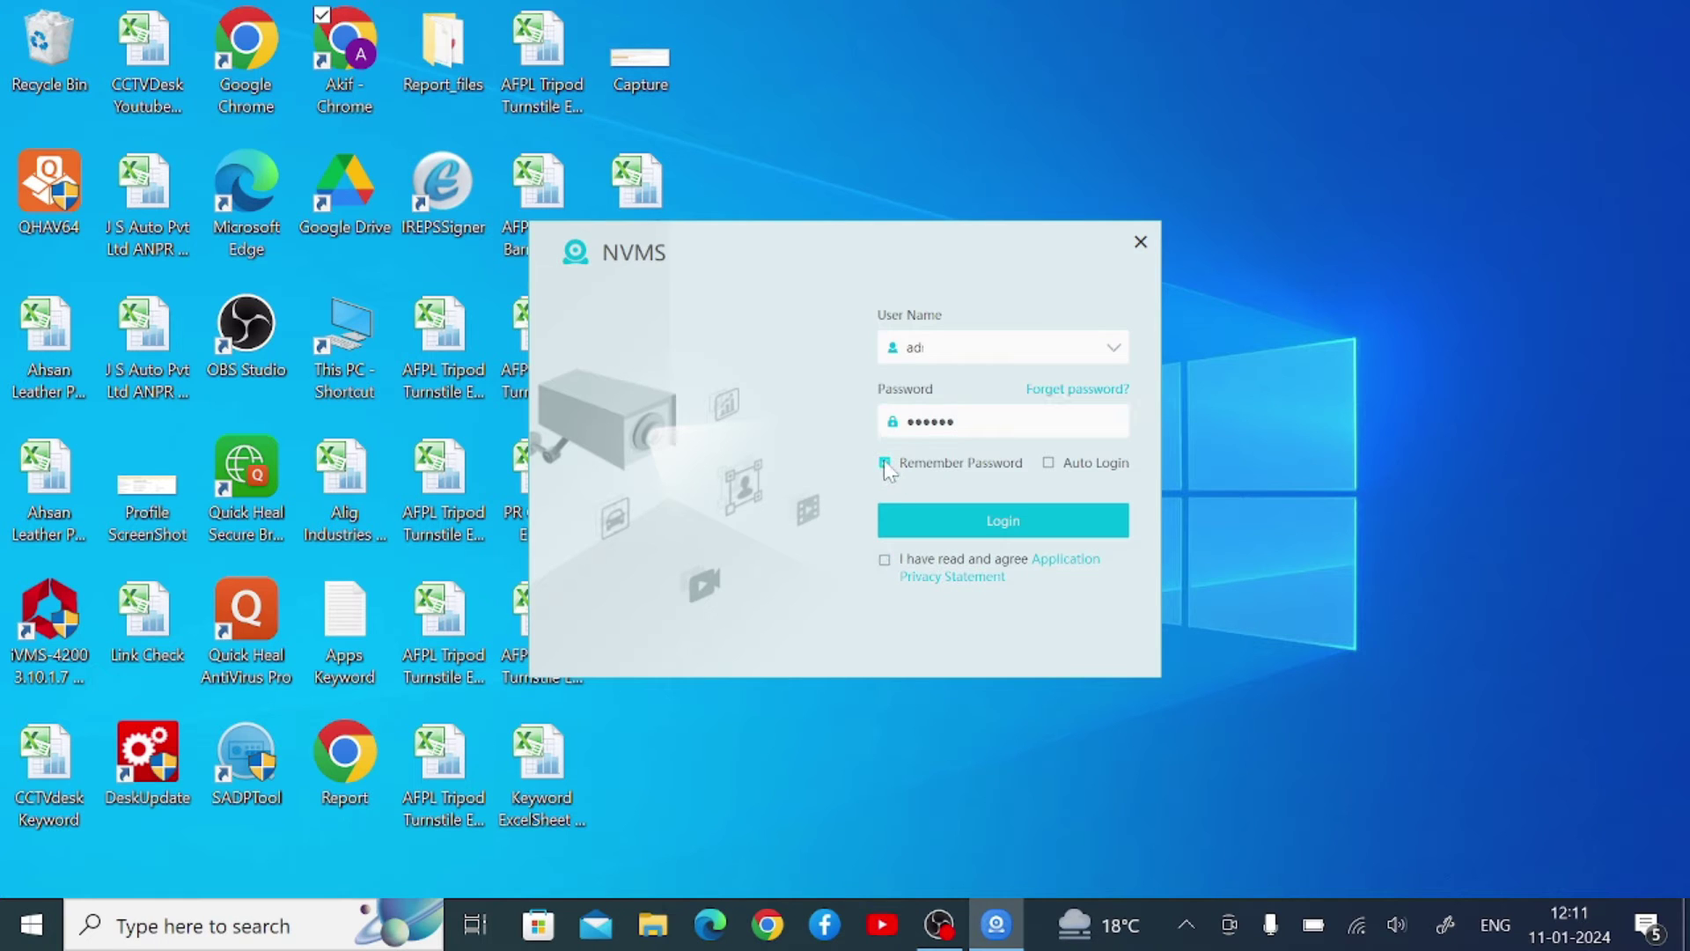
left_click(1050, 465)
left_click(886, 561)
left_click(988, 520)
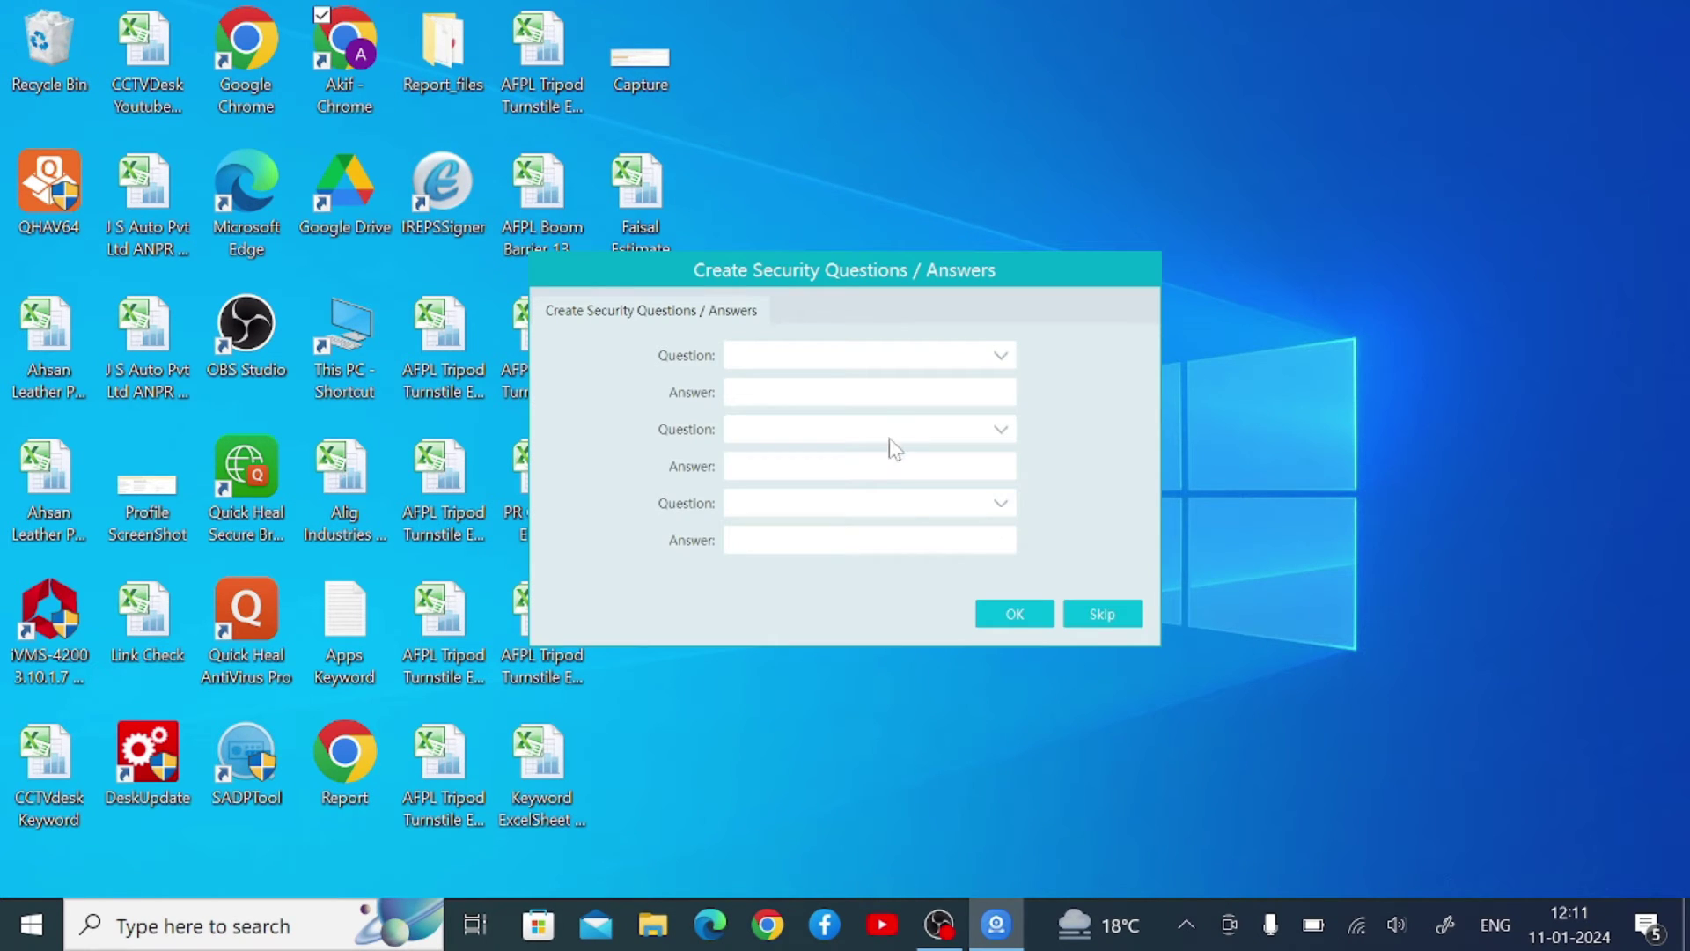
Step: Save security questions on mother's name, father's birthday and grandma's name, each with an answer
left_click(844, 359)
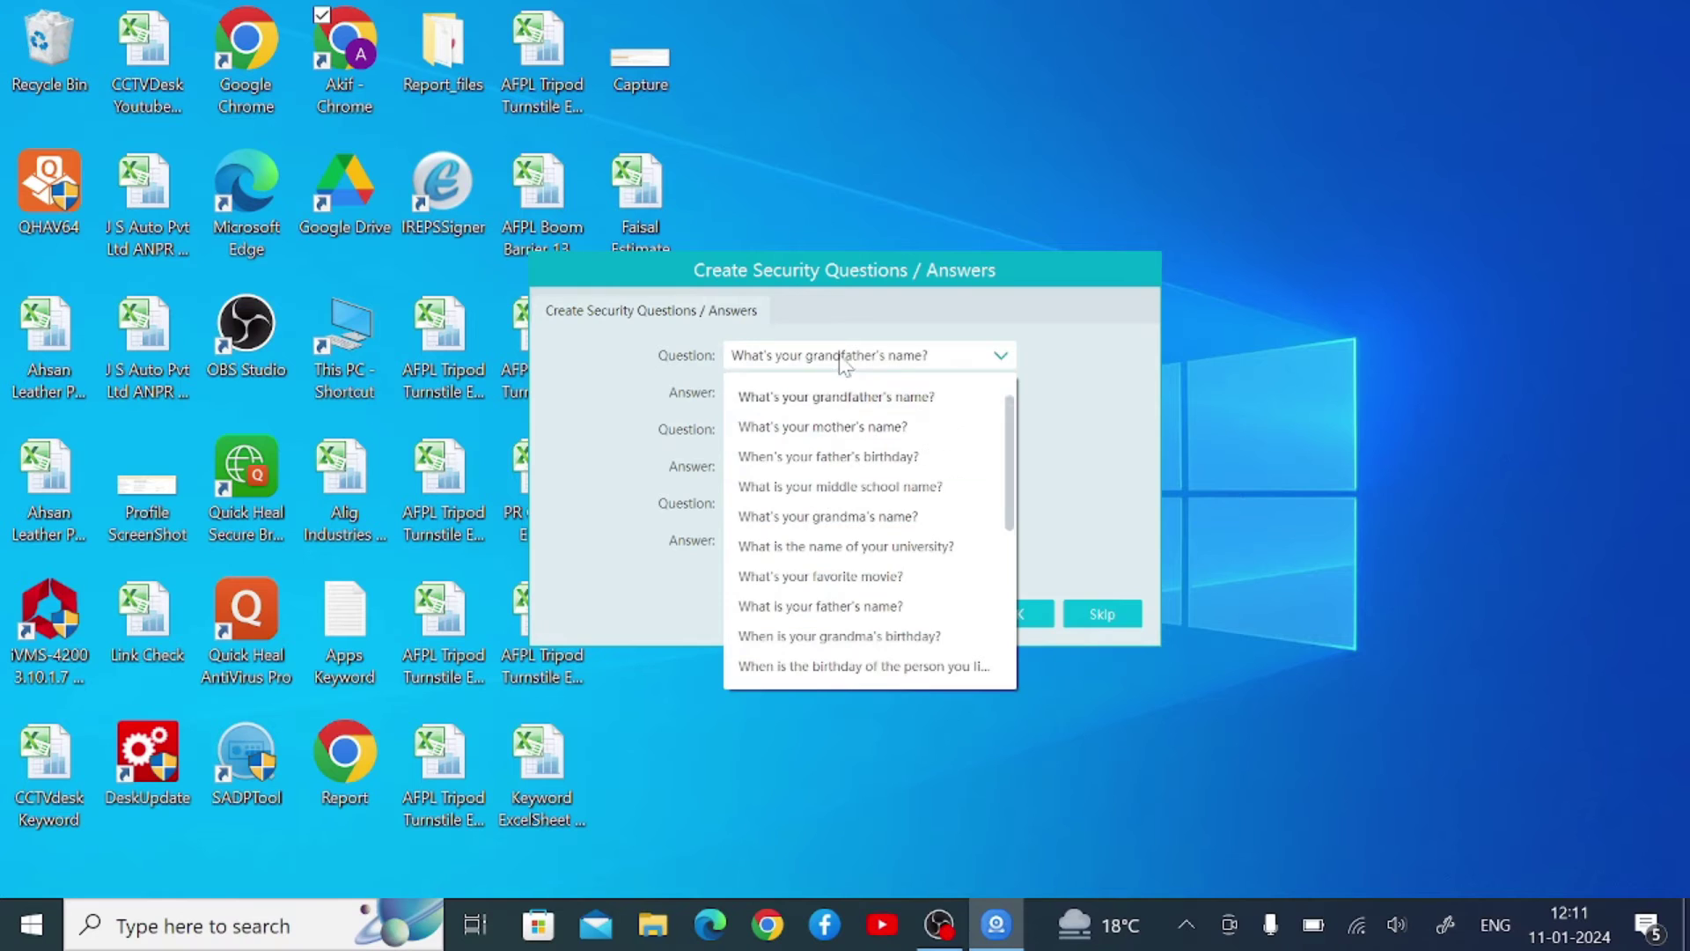
left_click(824, 426)
type("g")
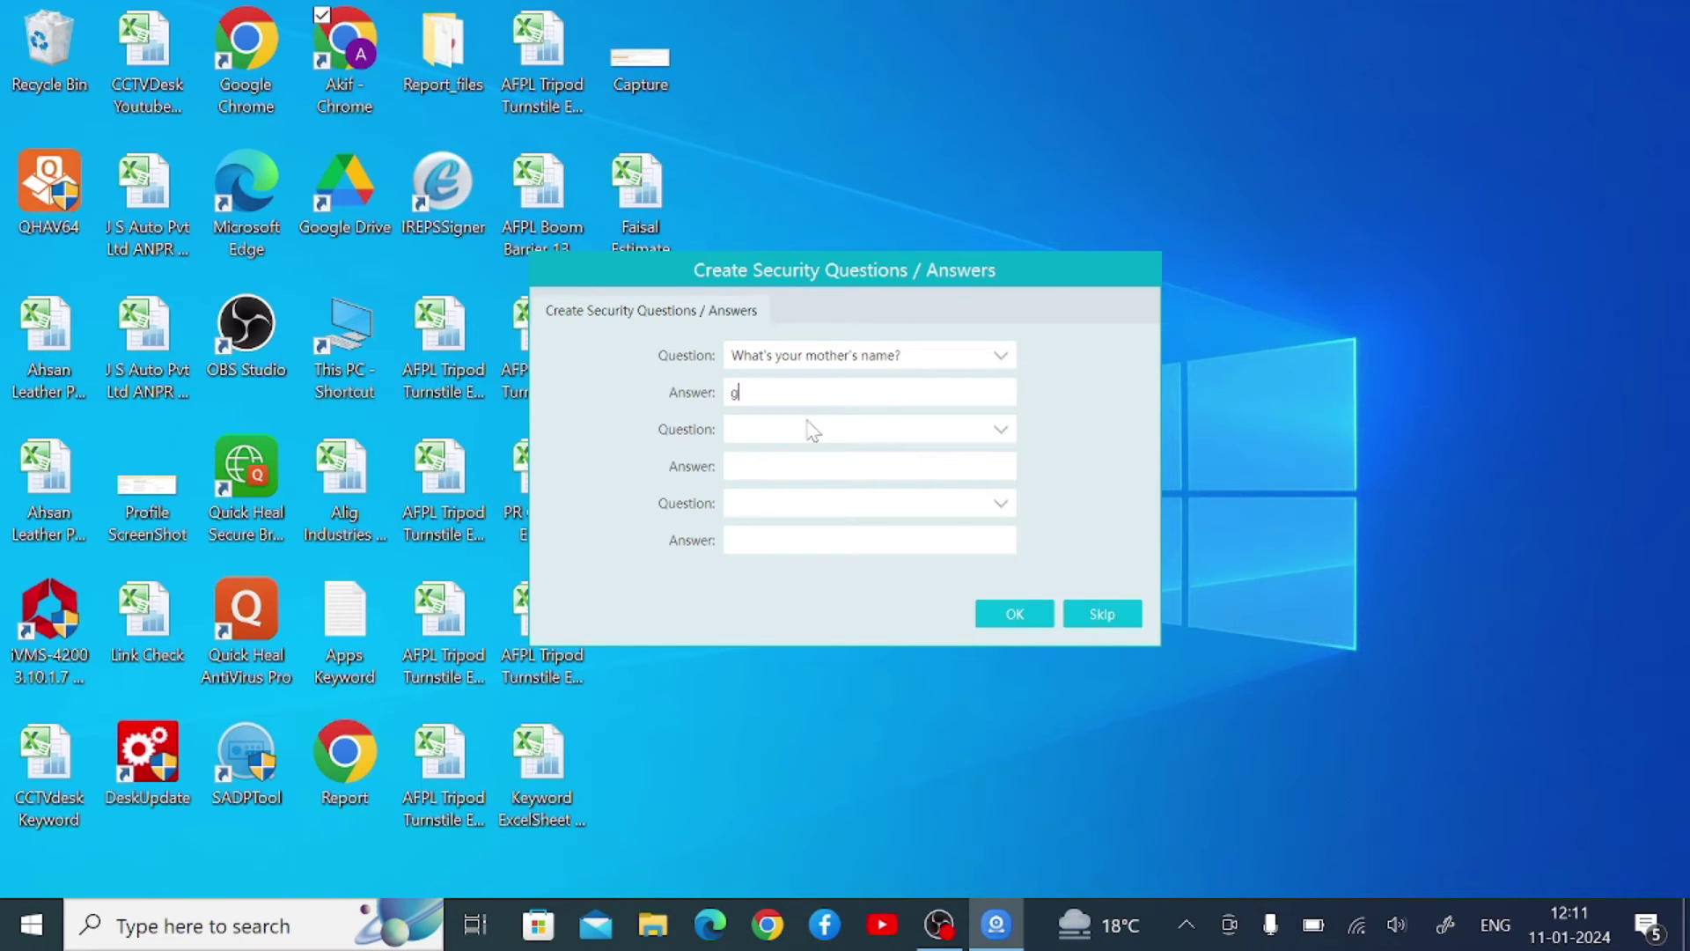
left_click(811, 429)
left_click(797, 501)
key("Tab")
type("h")
left_click(771, 504)
left_click(790, 616)
key("Tab")
type("h")
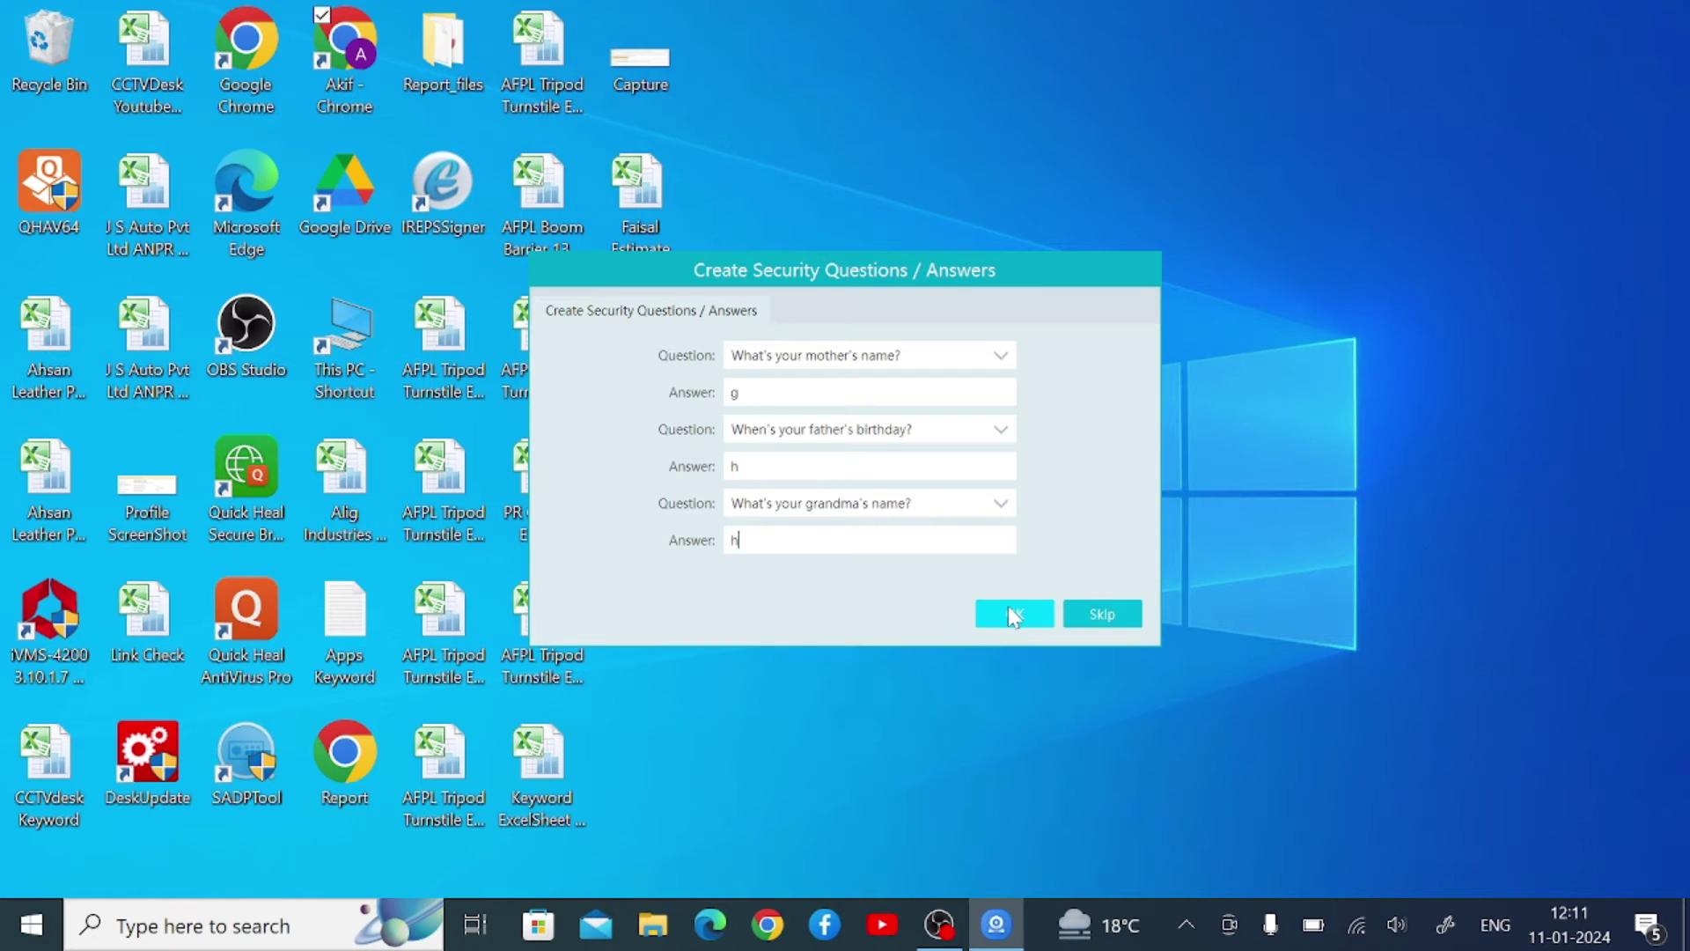
left_click(1008, 606)
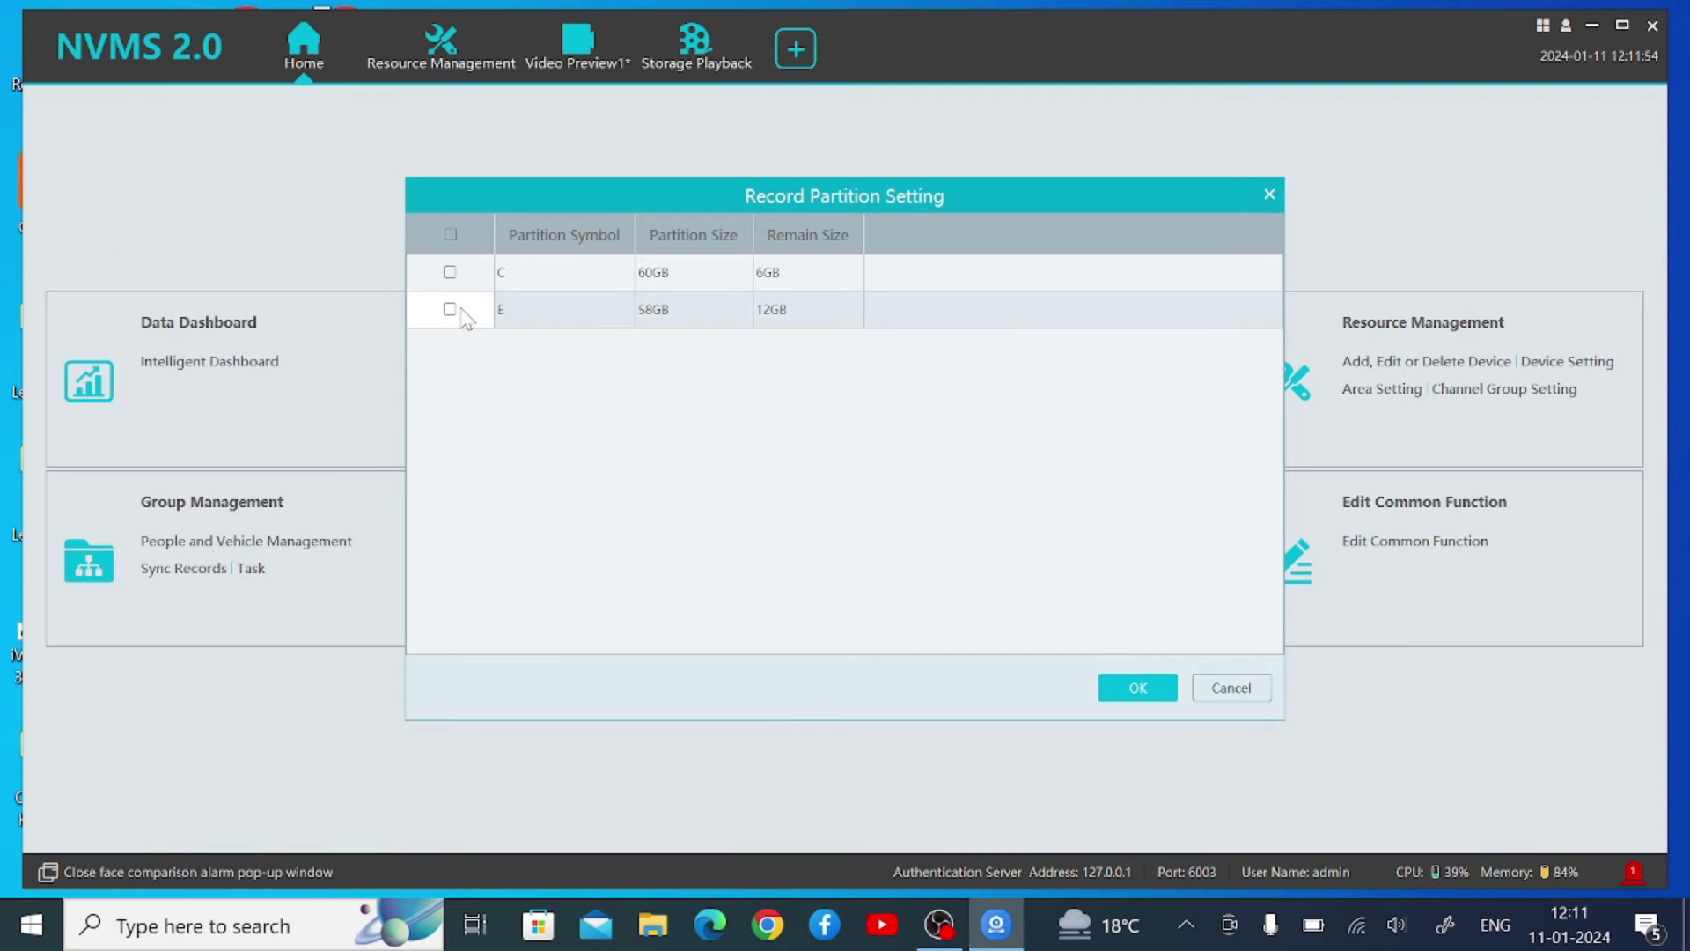
Step: Select partition E (58GB) as the recording partition and confirm
left_click(450, 310)
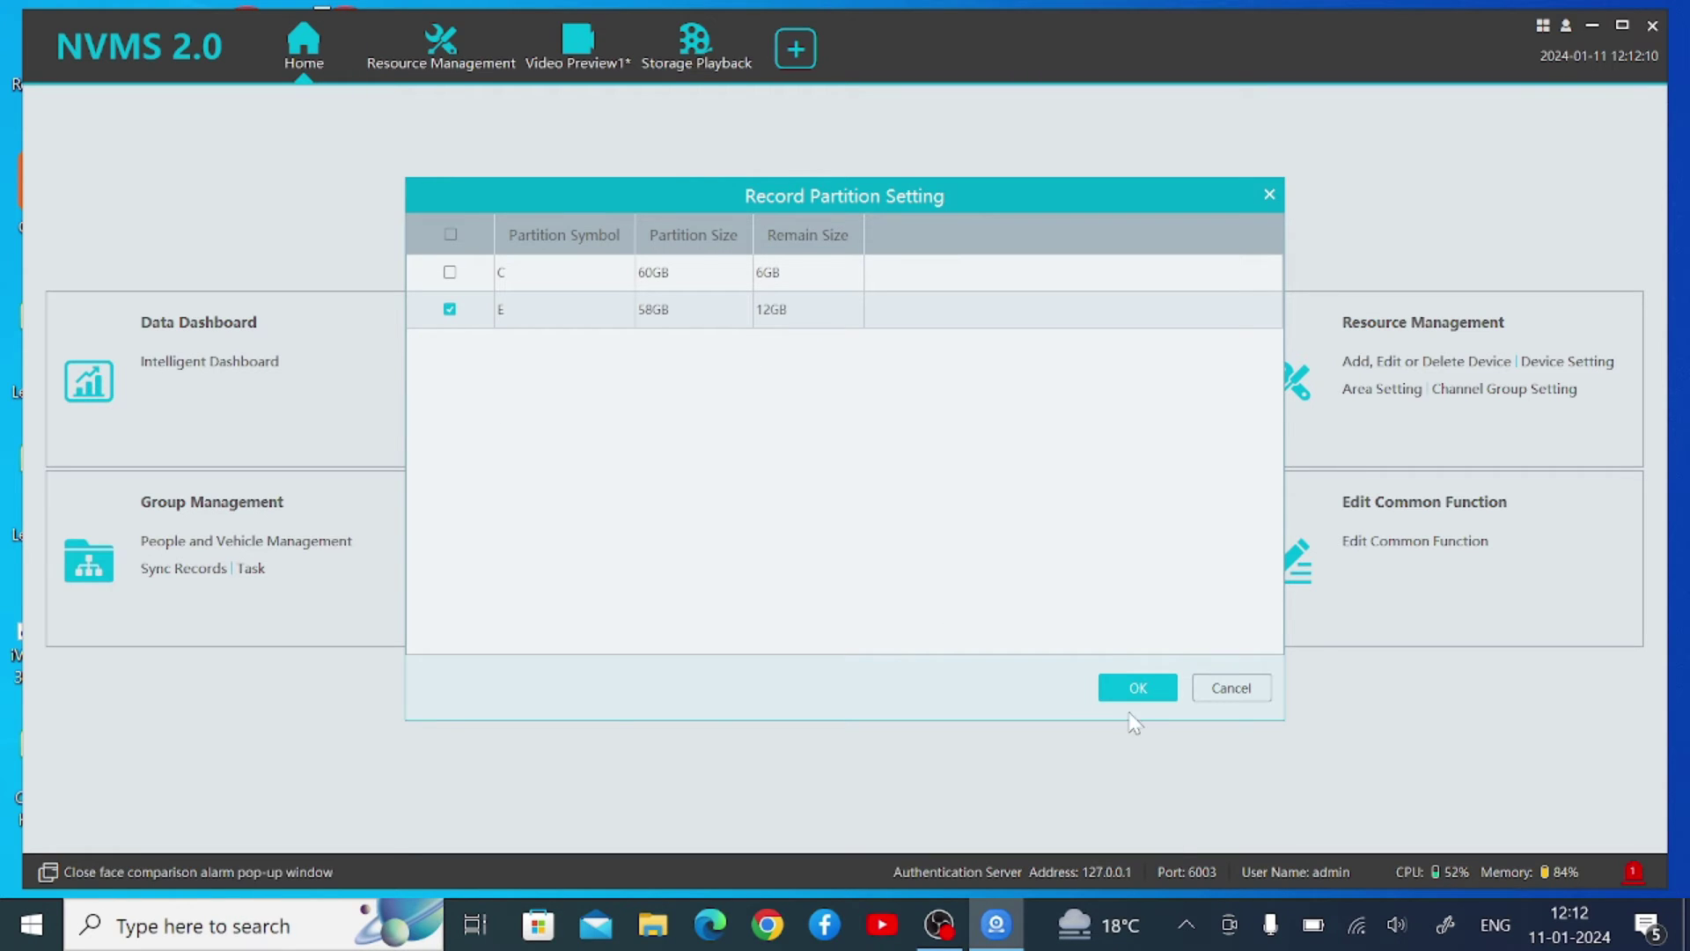
left_click(1138, 687)
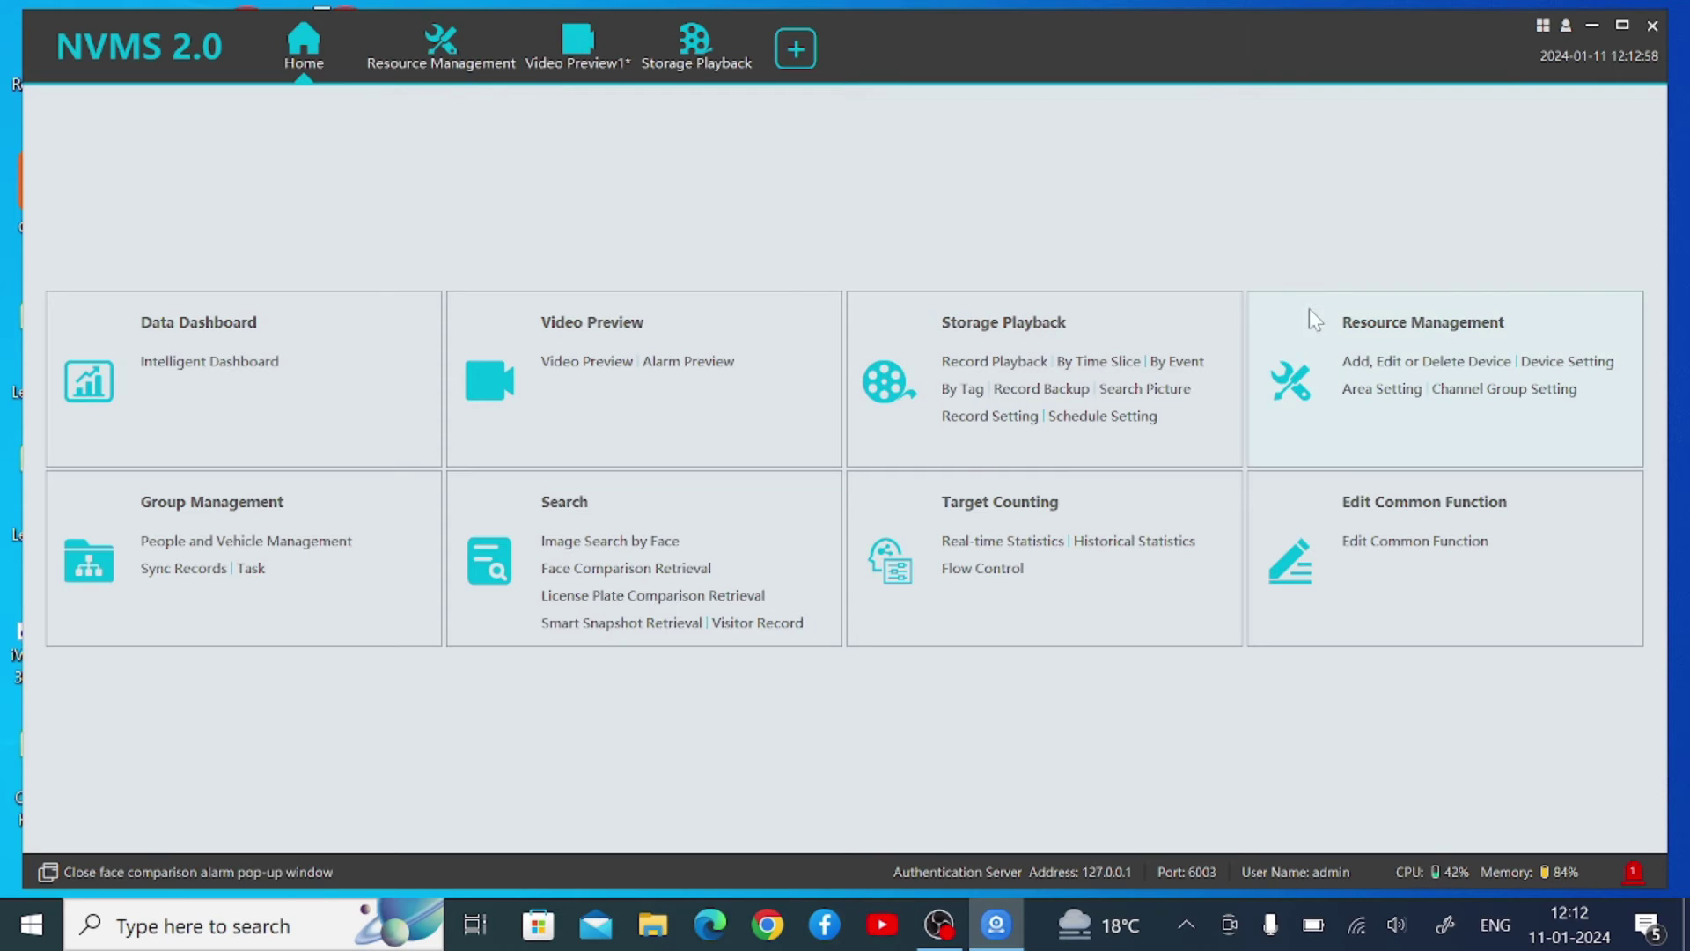
Step: From Resource Management, start adding an encoding device on the Manually Add tab
left_click(1373, 325)
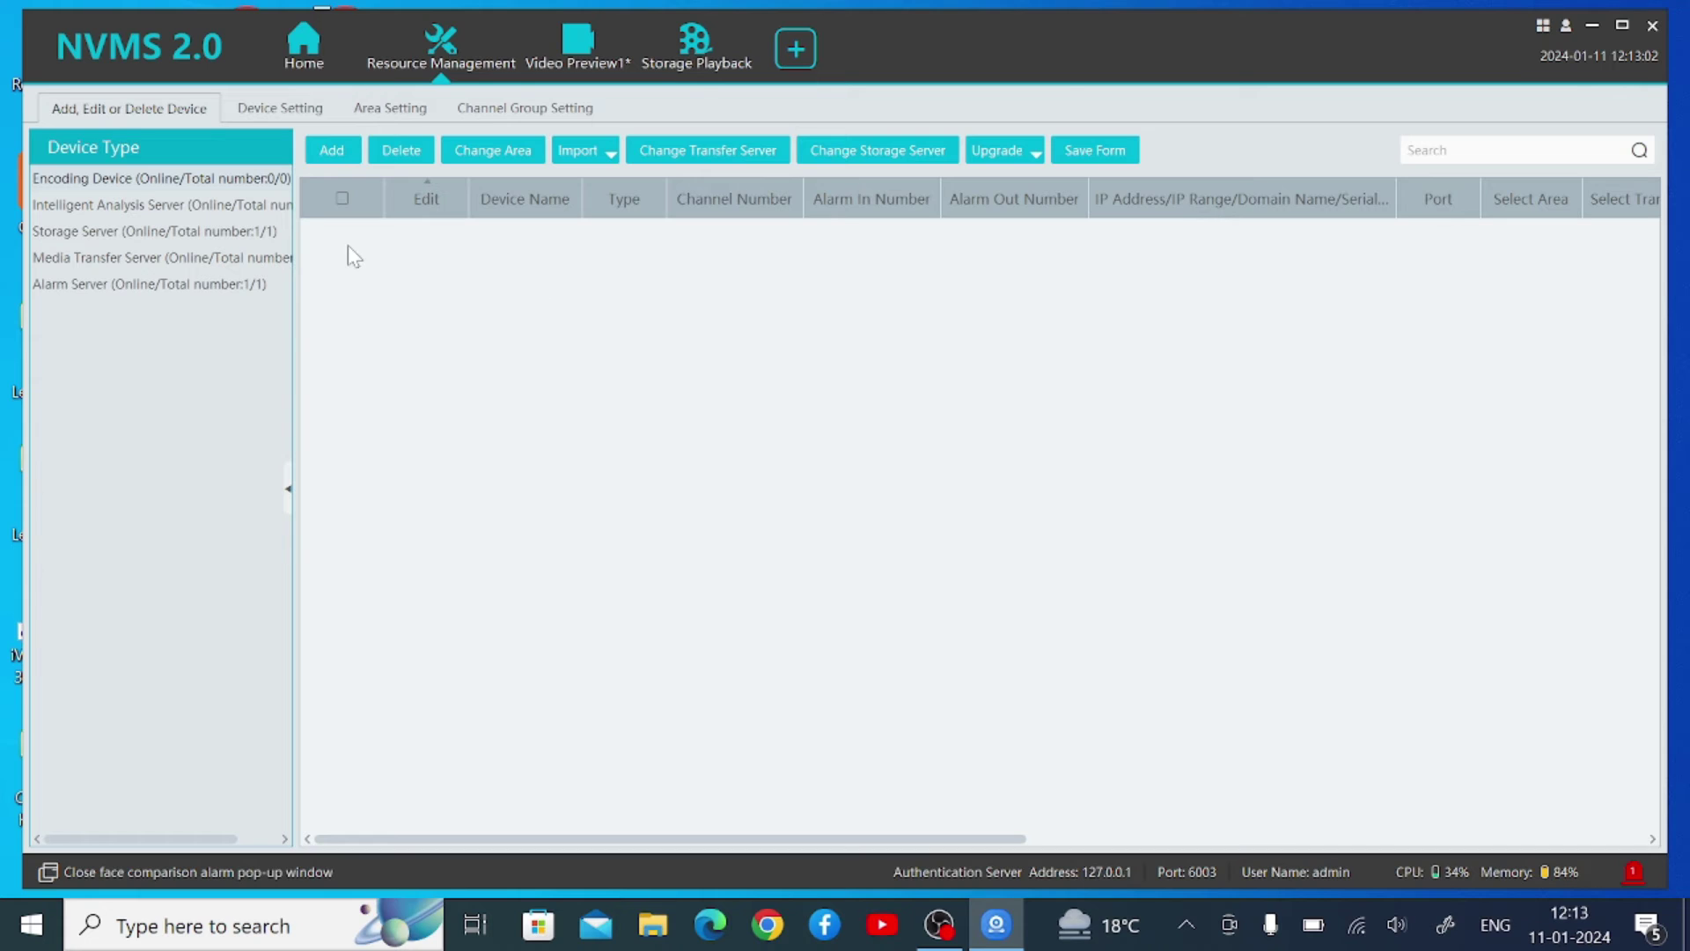
left_click(333, 150)
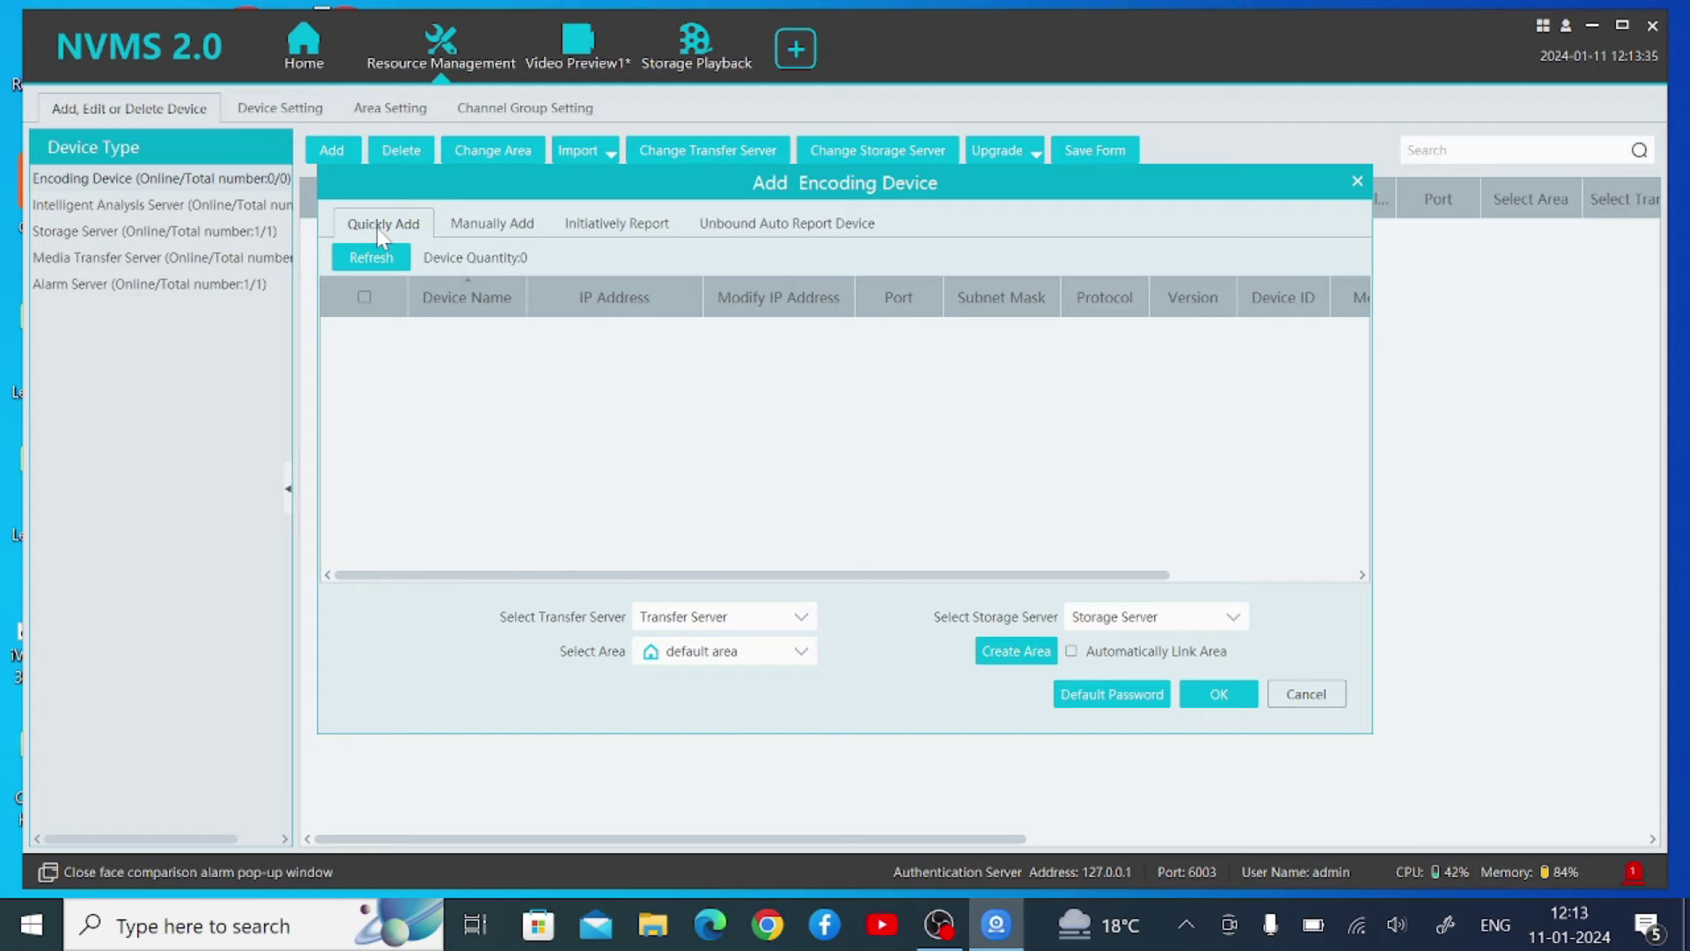
left_click(519, 235)
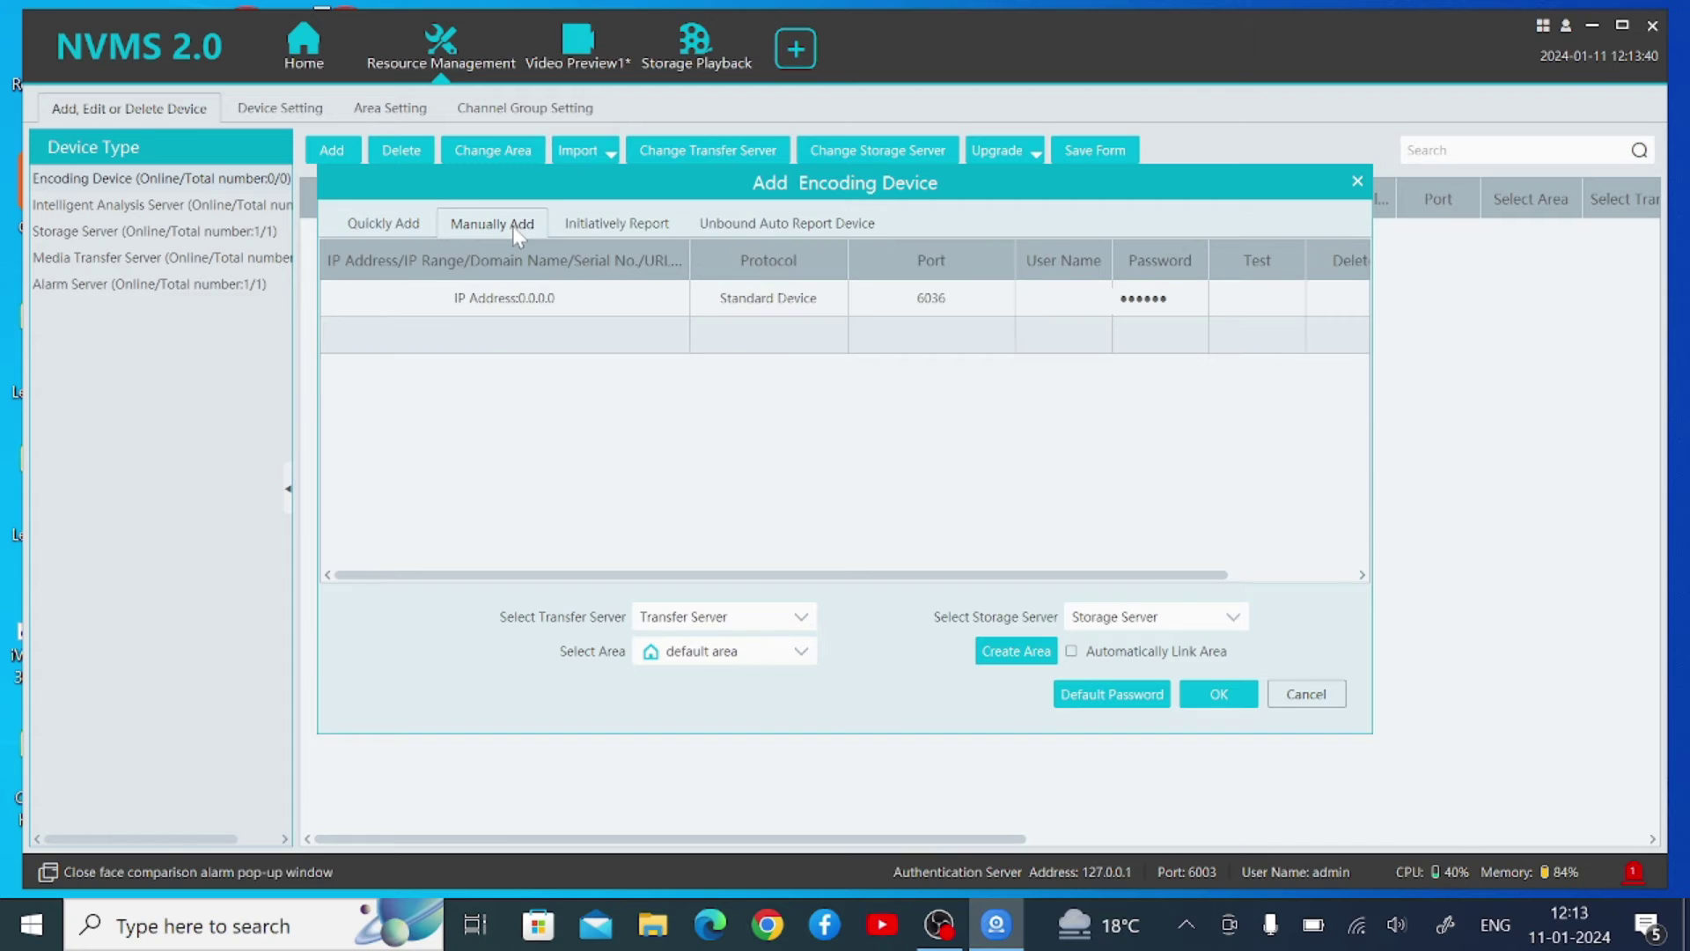
Step: Switch the first device row's address type from Serial No. back to IP Address and begin typing the IP from 103
left_click(482, 299)
left_click(387, 299)
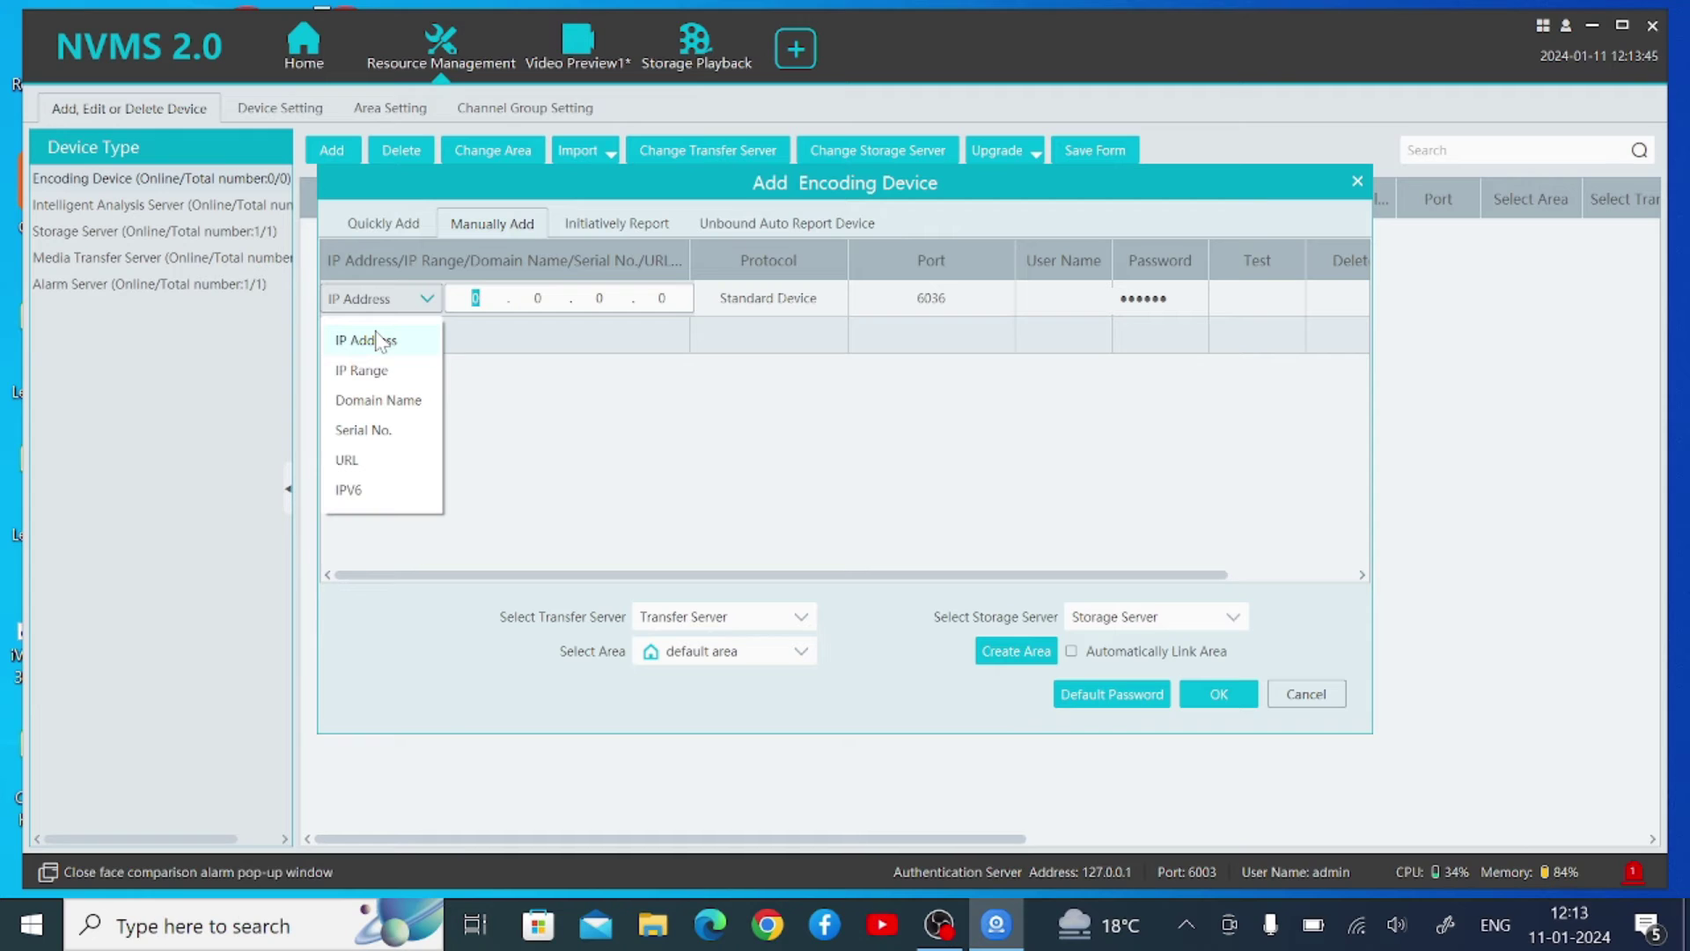
left_click(373, 438)
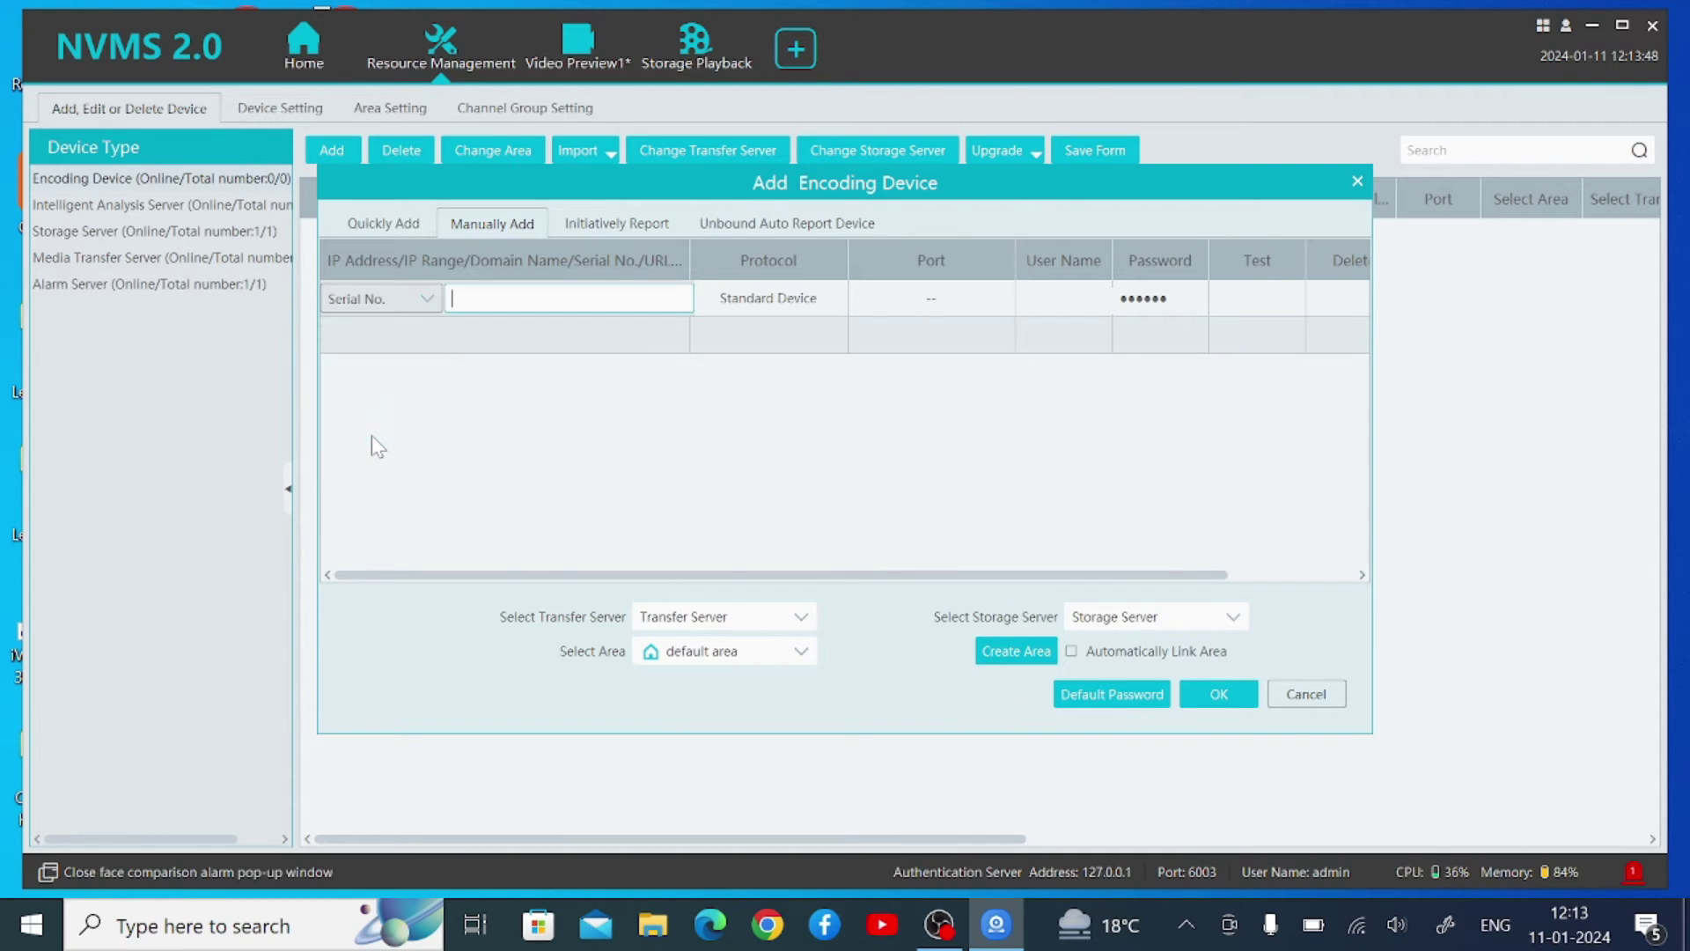
left_click(431, 303)
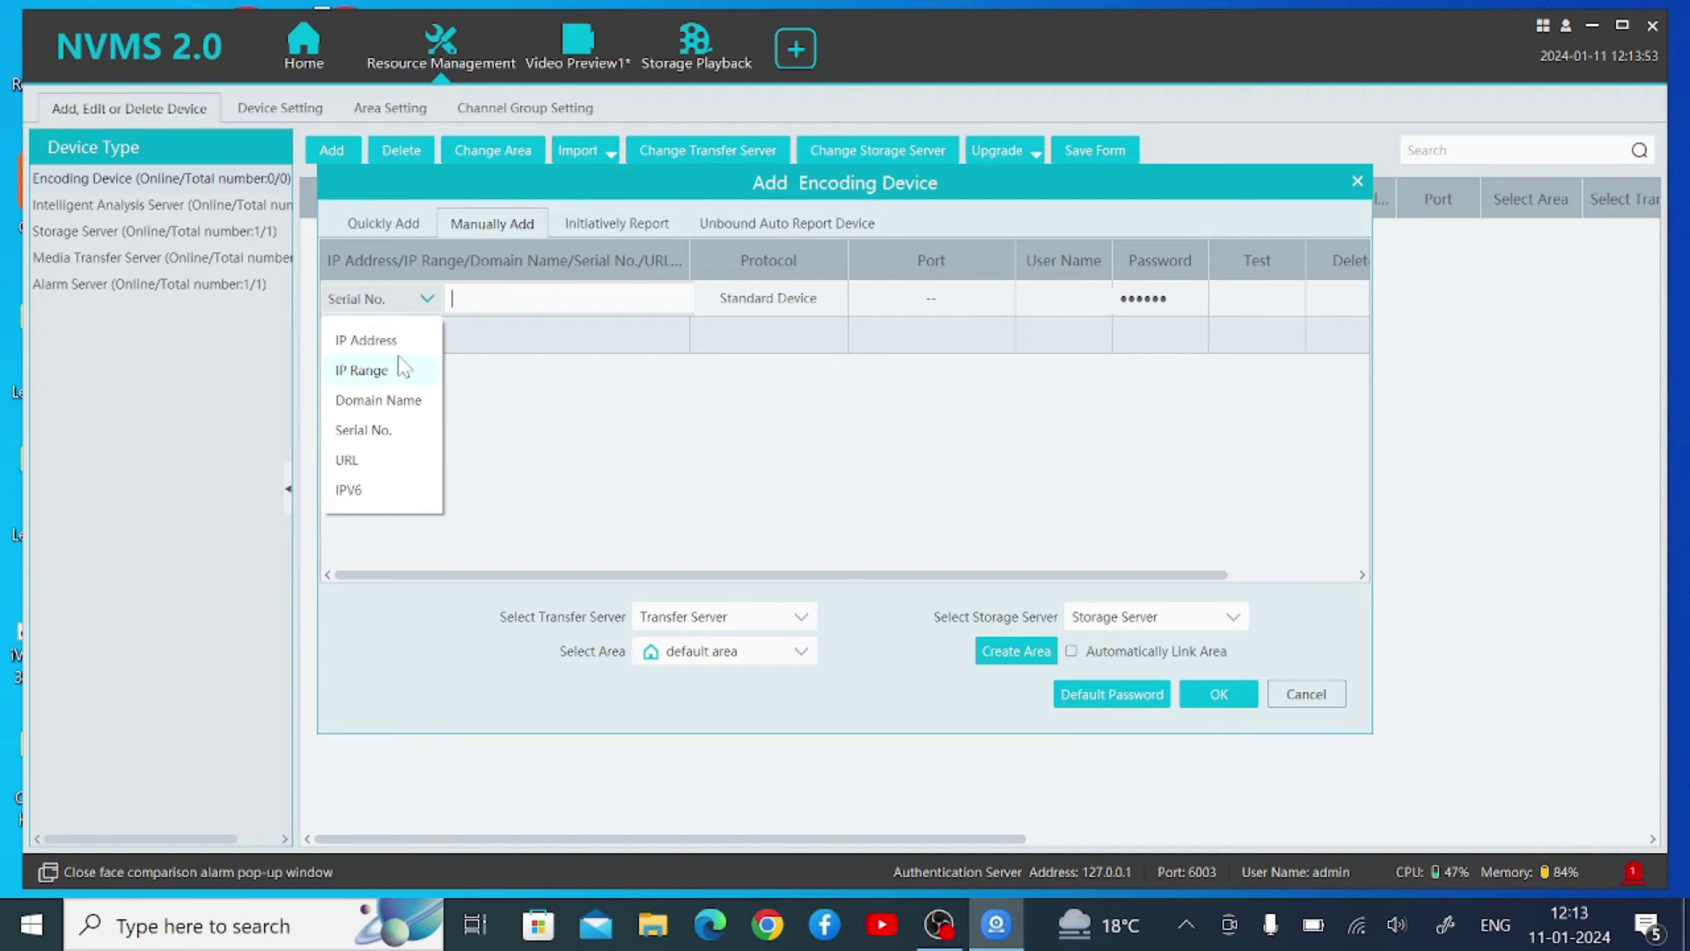
left_click(383, 429)
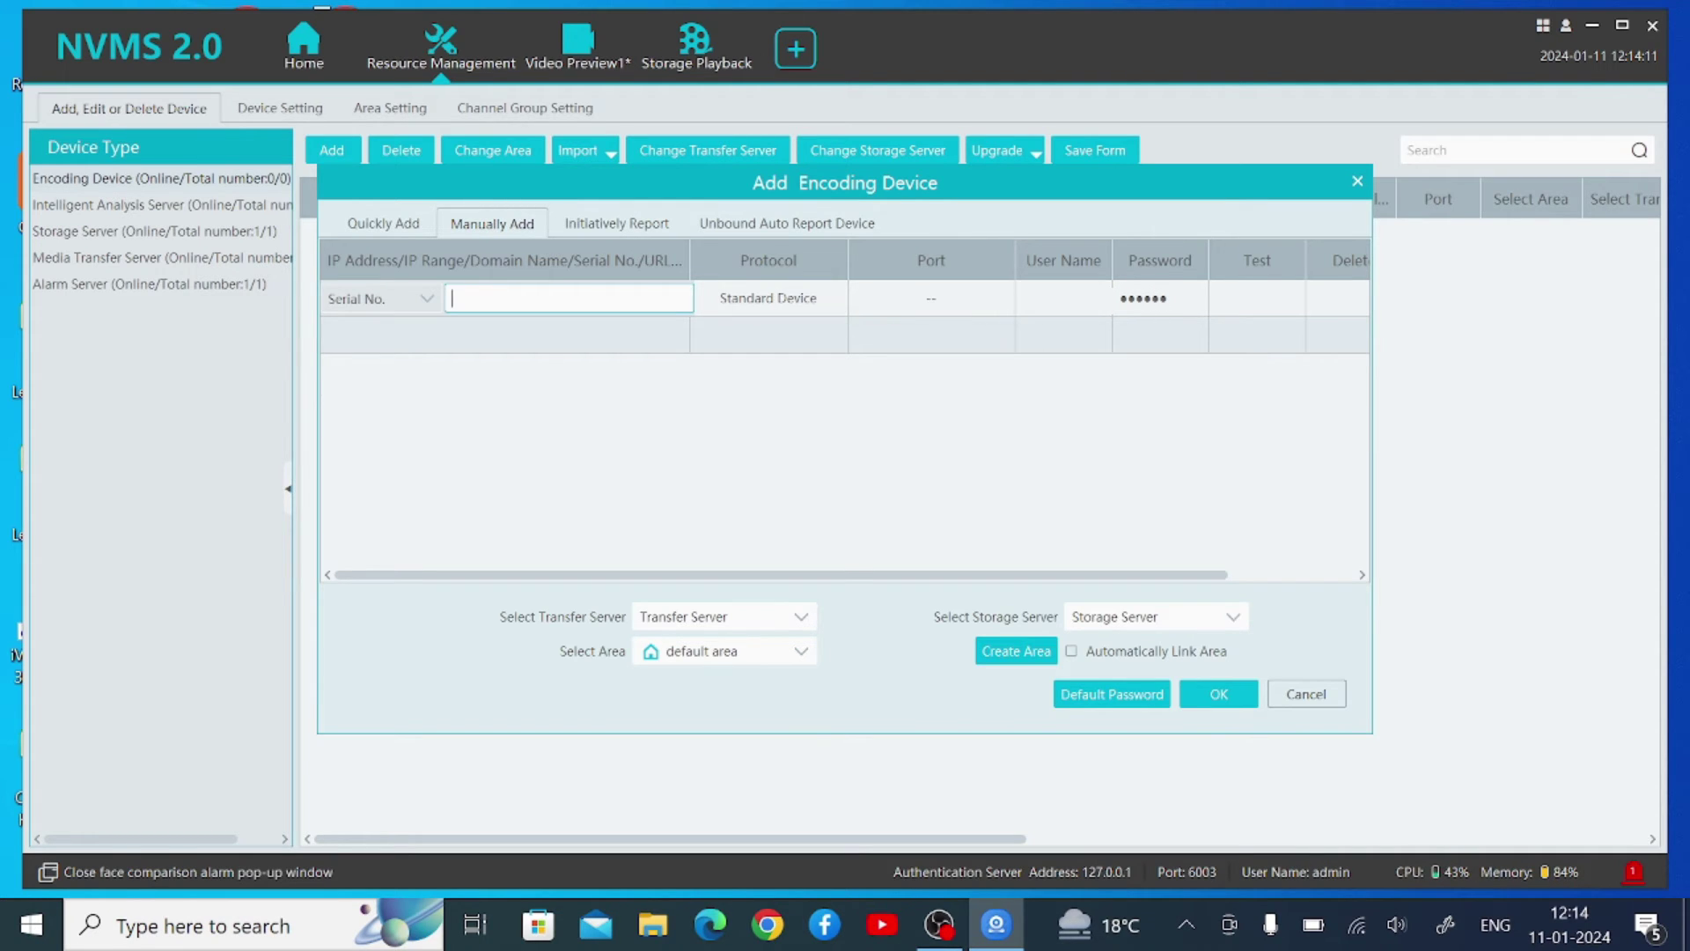
left_click(419, 299)
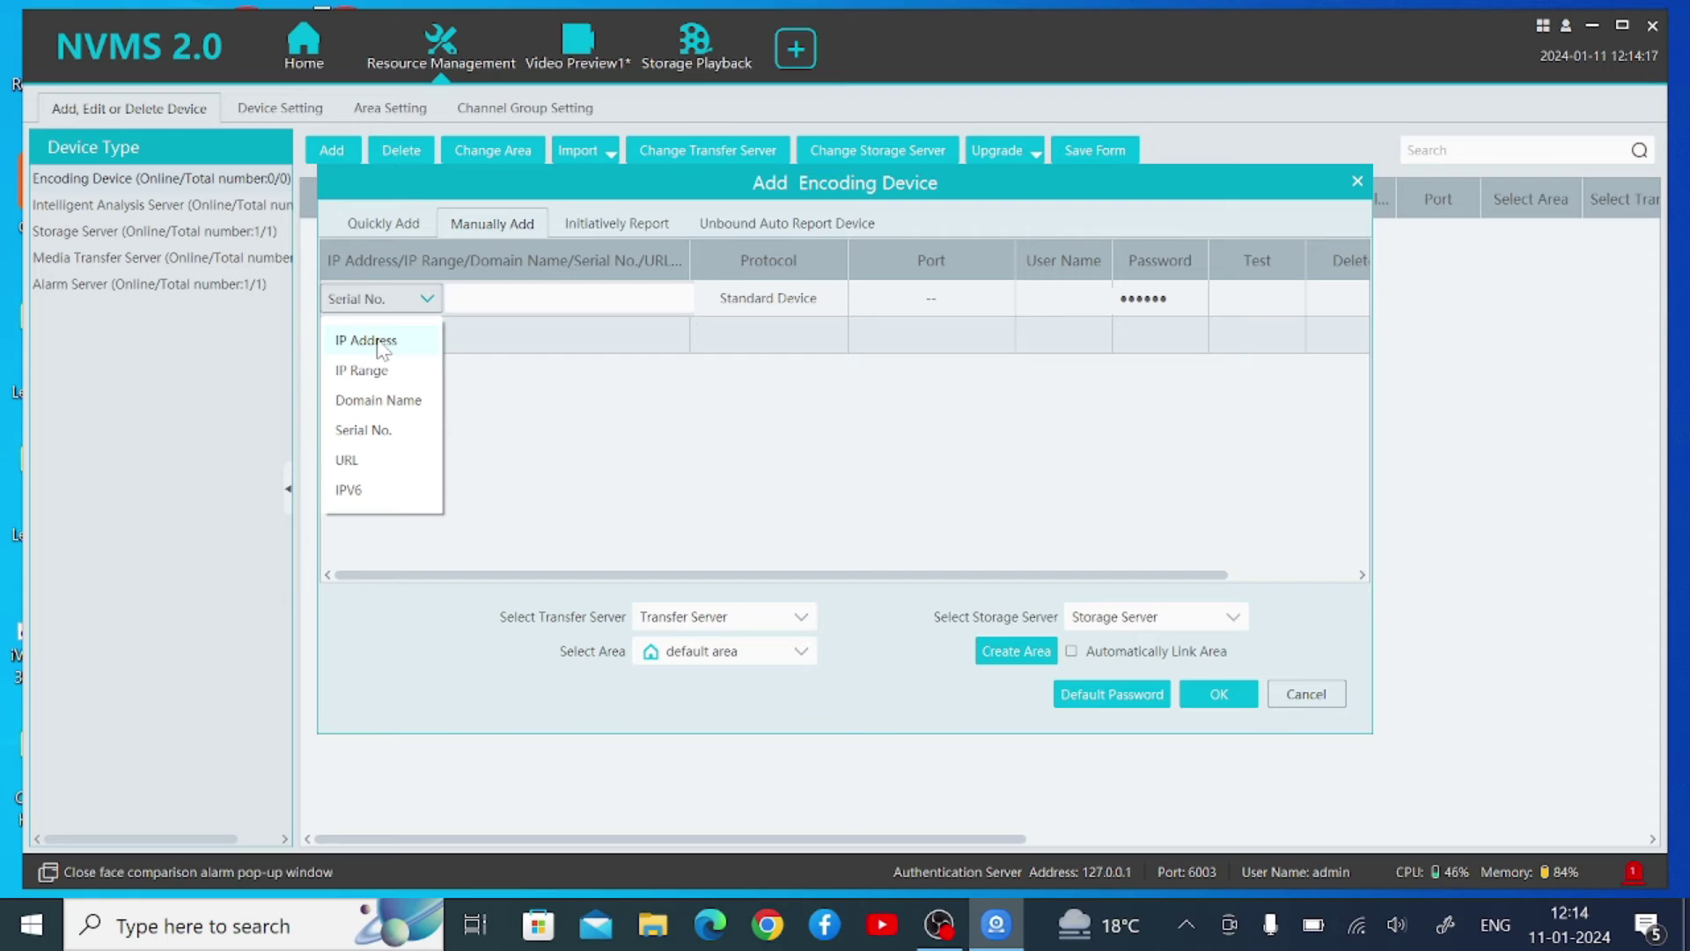
left_click(392, 444)
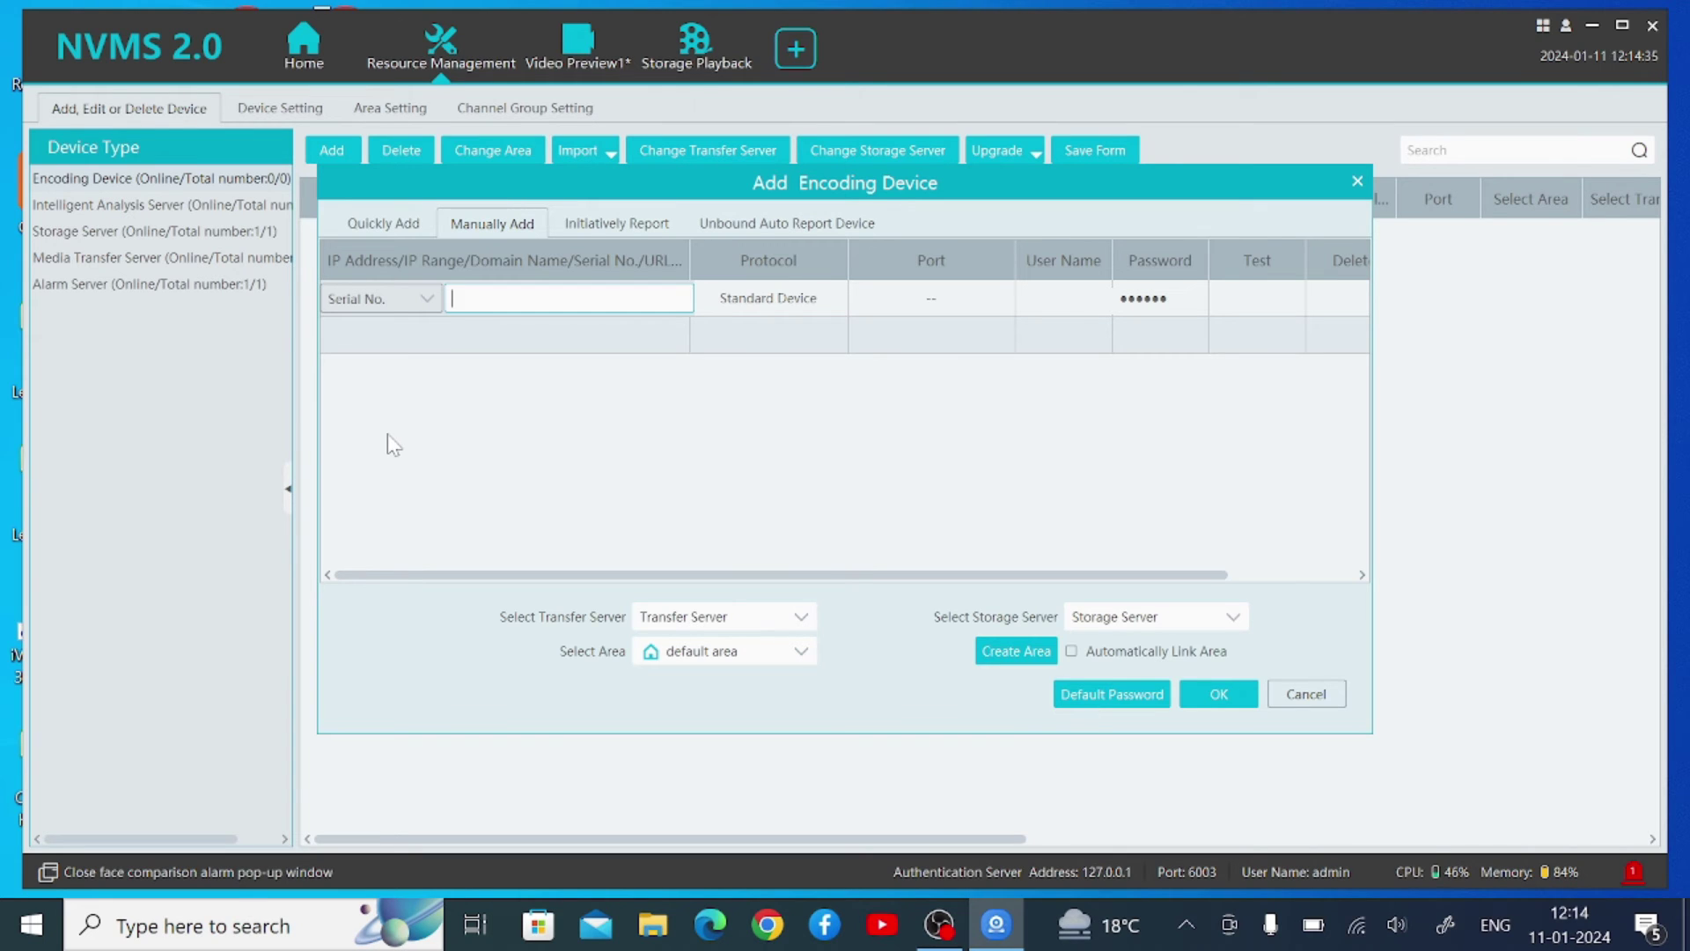
left_click(387, 298)
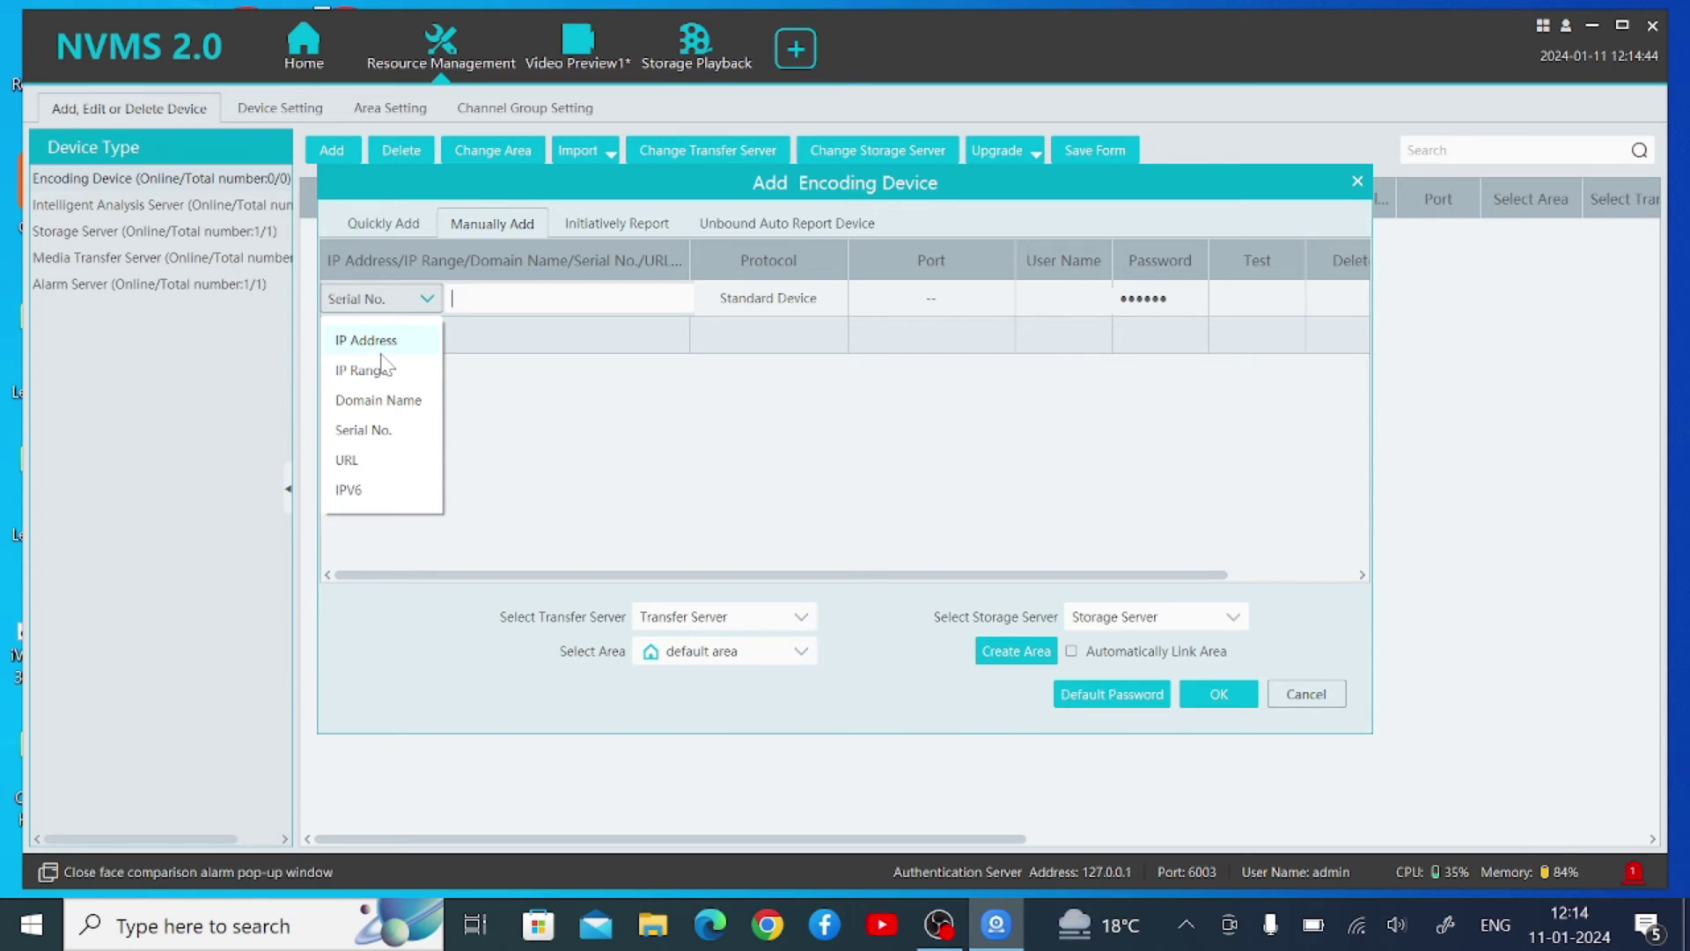
left_click(381, 352)
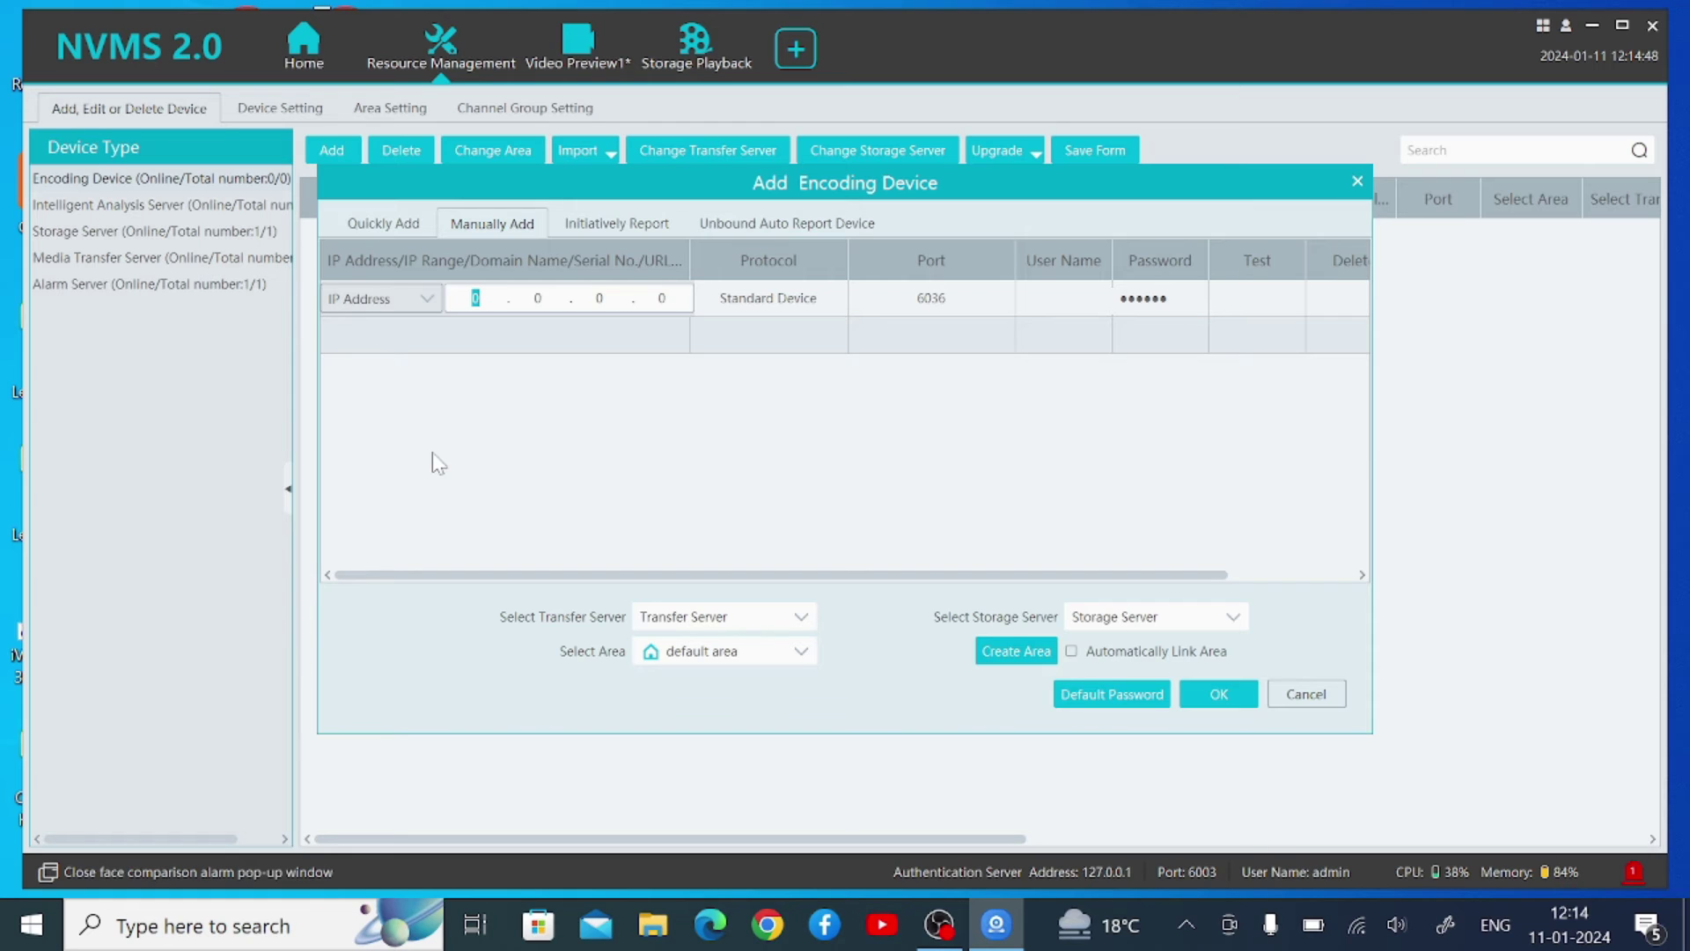
type("103")
type("8")
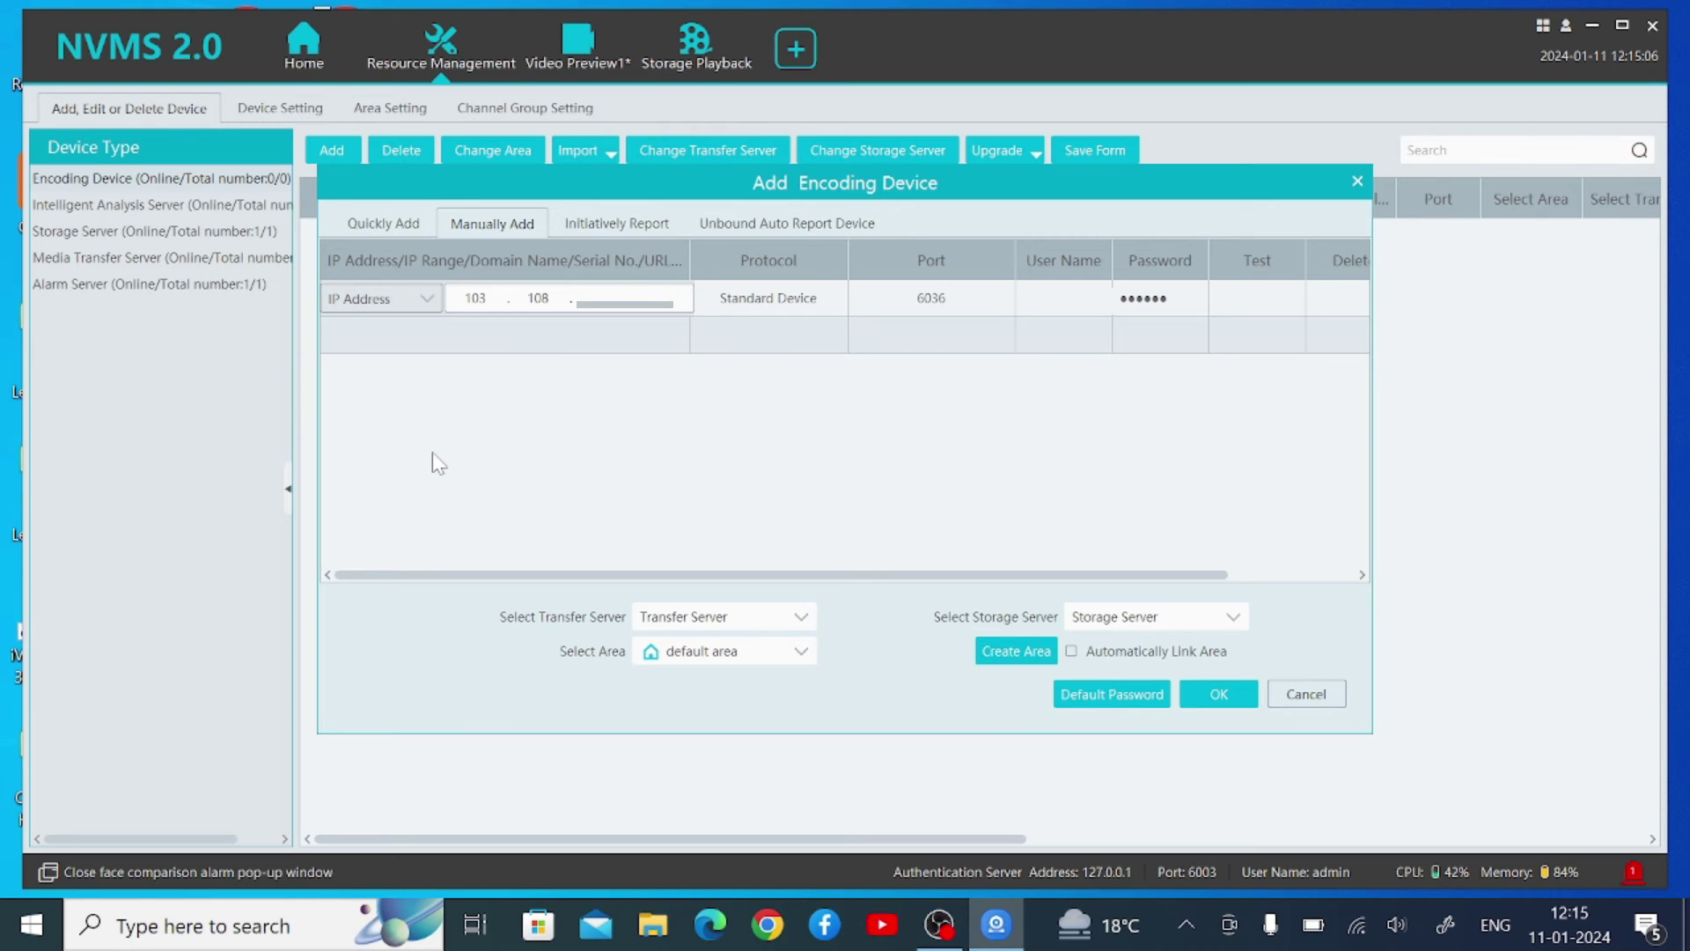
Step: Finish the device's IP address, keep port 6036, and enter the device's login credentials
left_click(799, 302)
left_click(924, 302)
key("Tab")
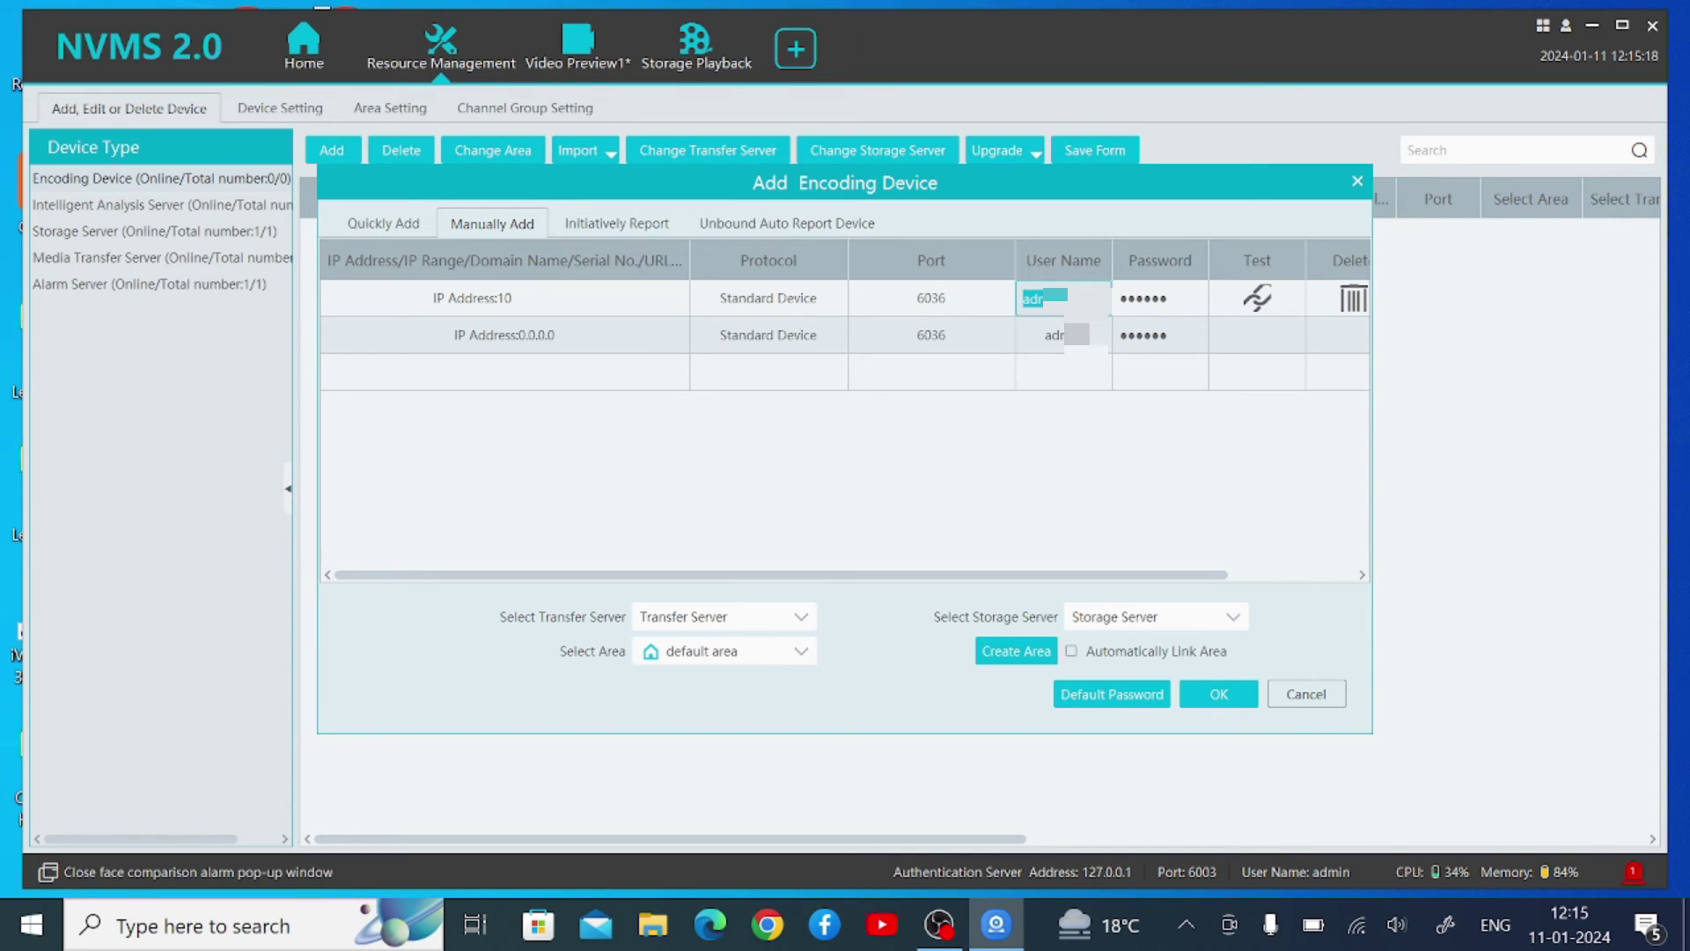
key("Tab")
type("ad")
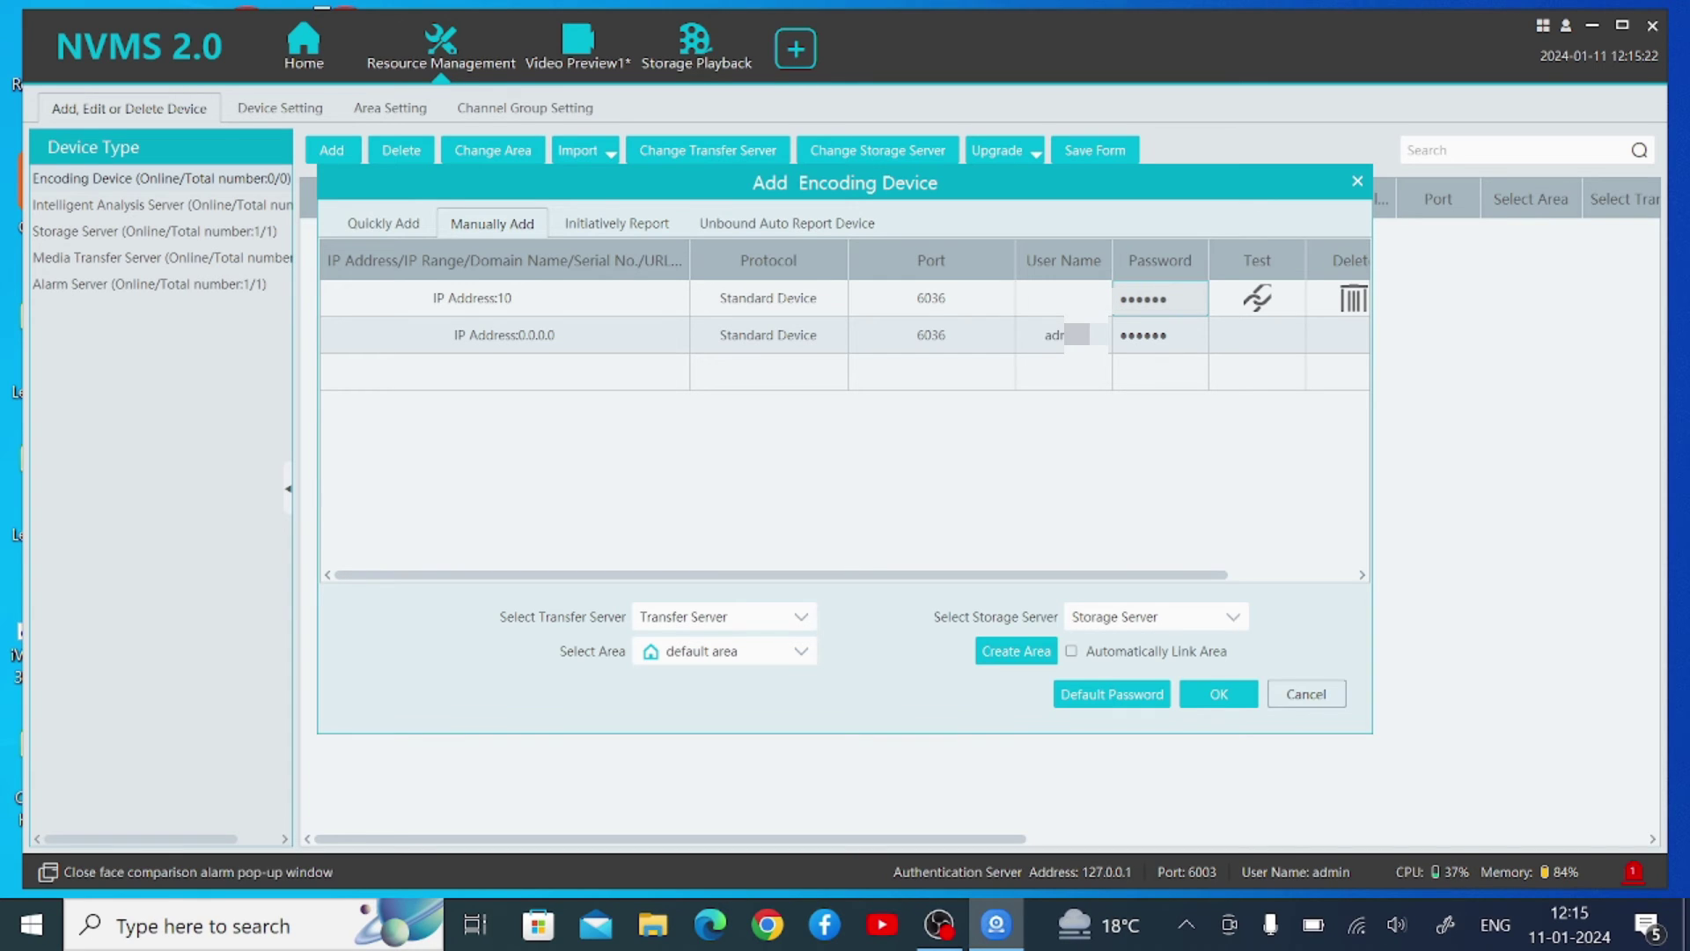
Step: Test the device connection successfully and add the encoding device
left_click(1257, 297)
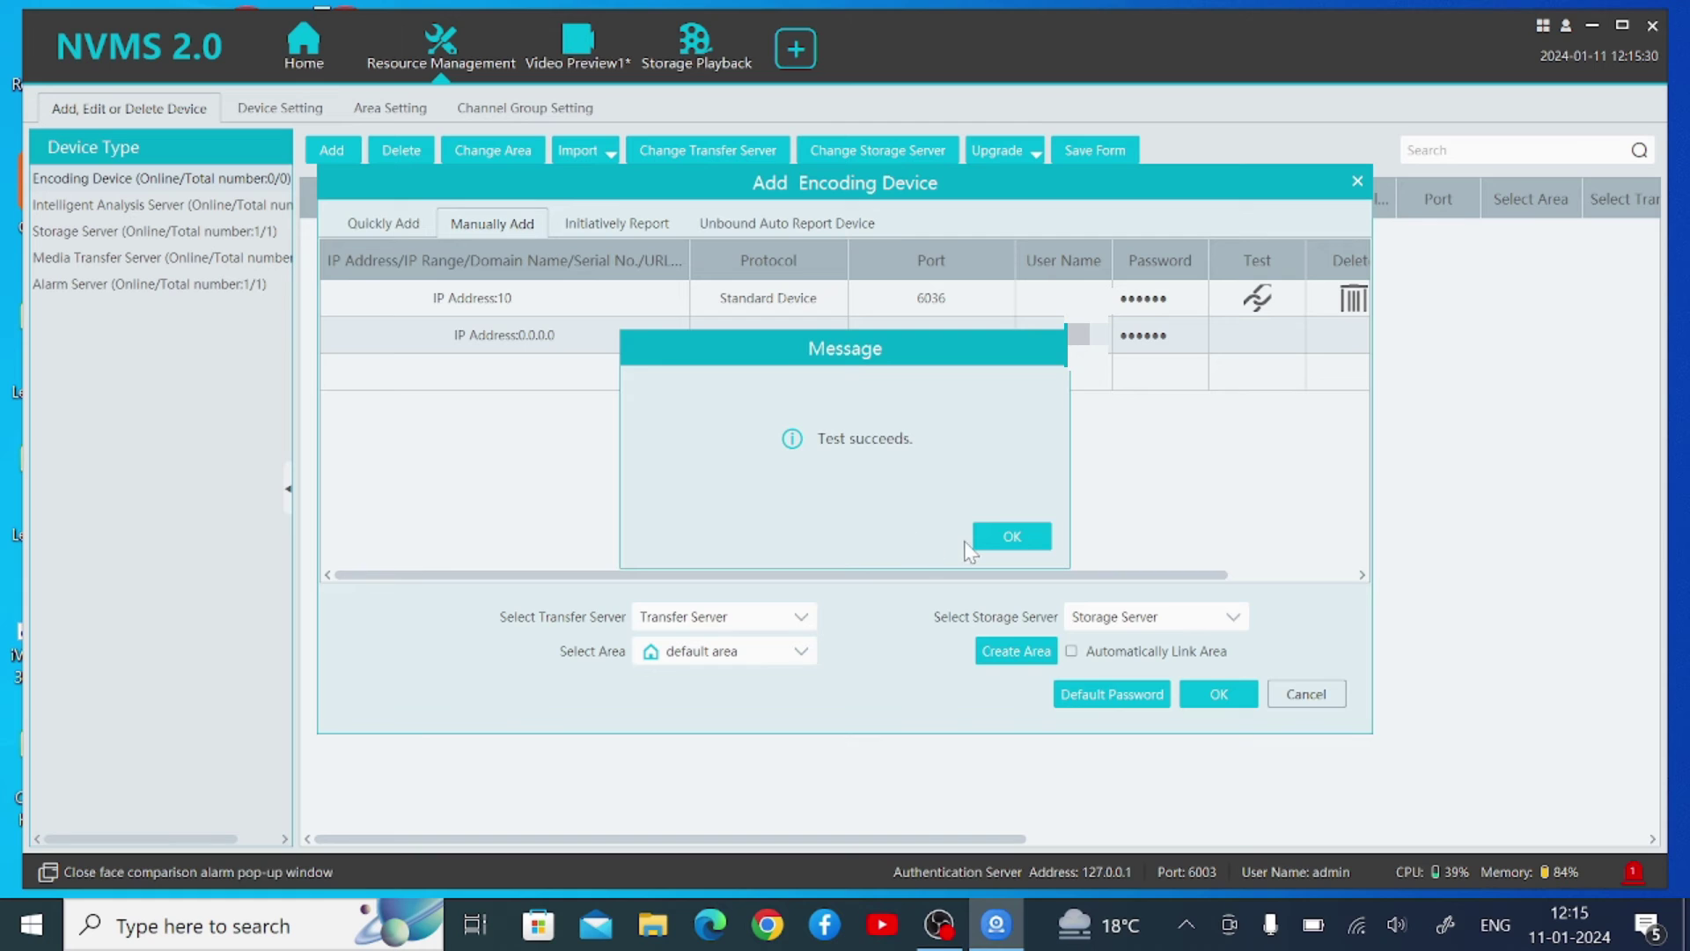
left_click(1010, 536)
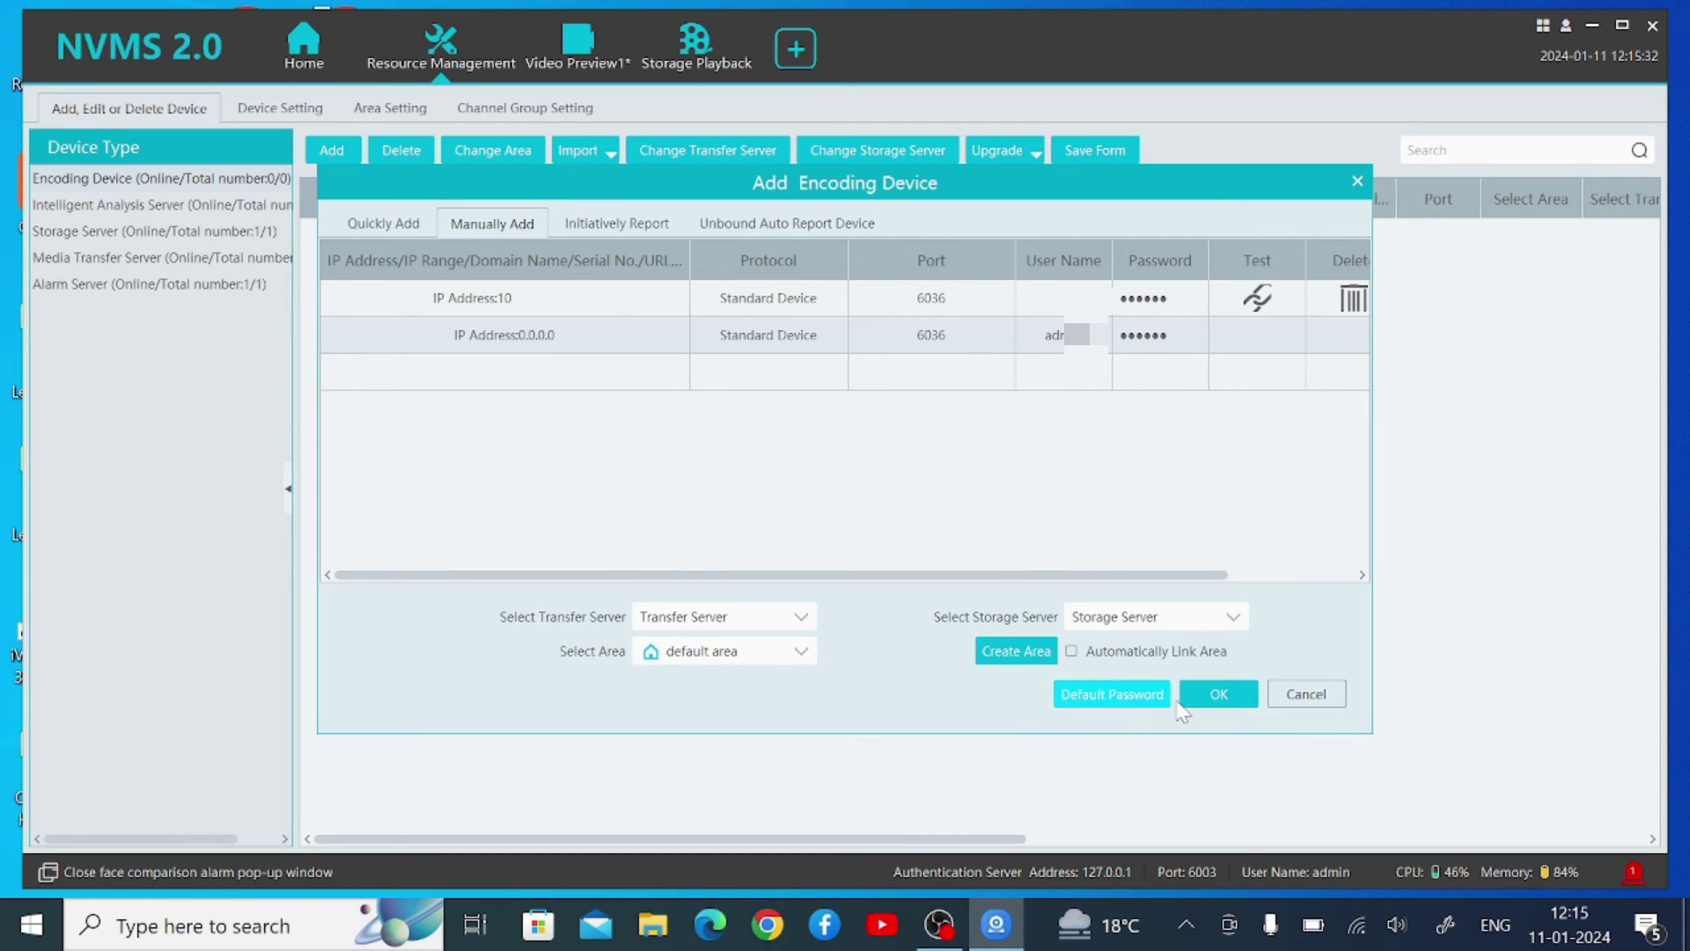
left_click(1214, 694)
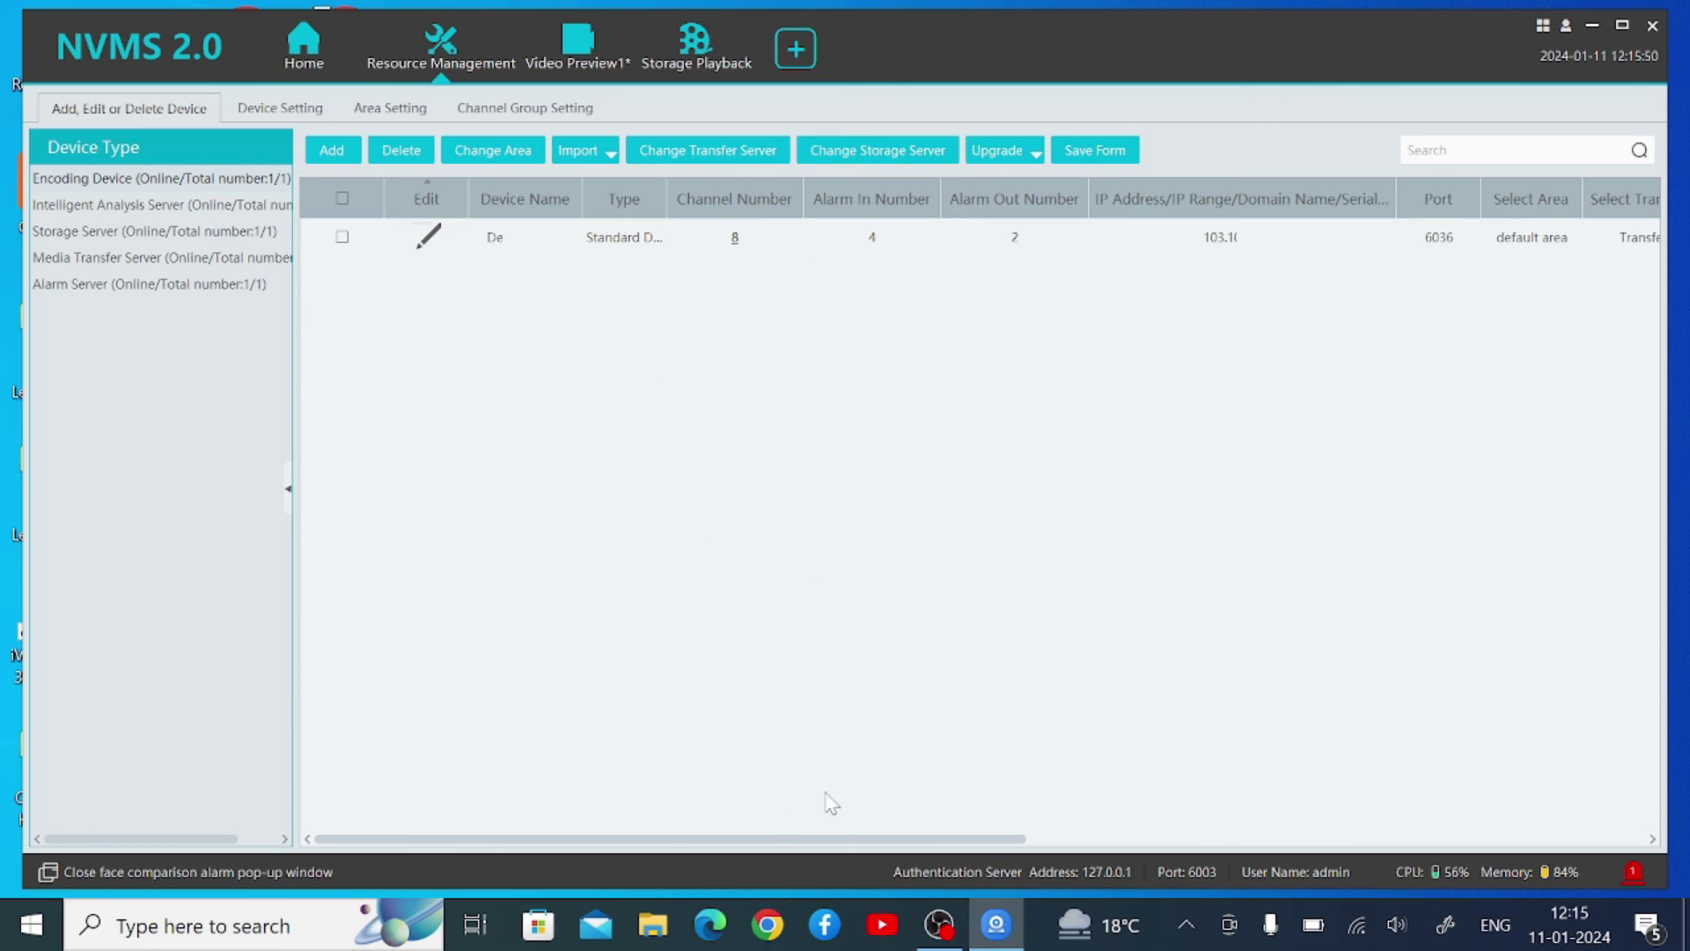
left_click_drag(832, 842, 517, 766)
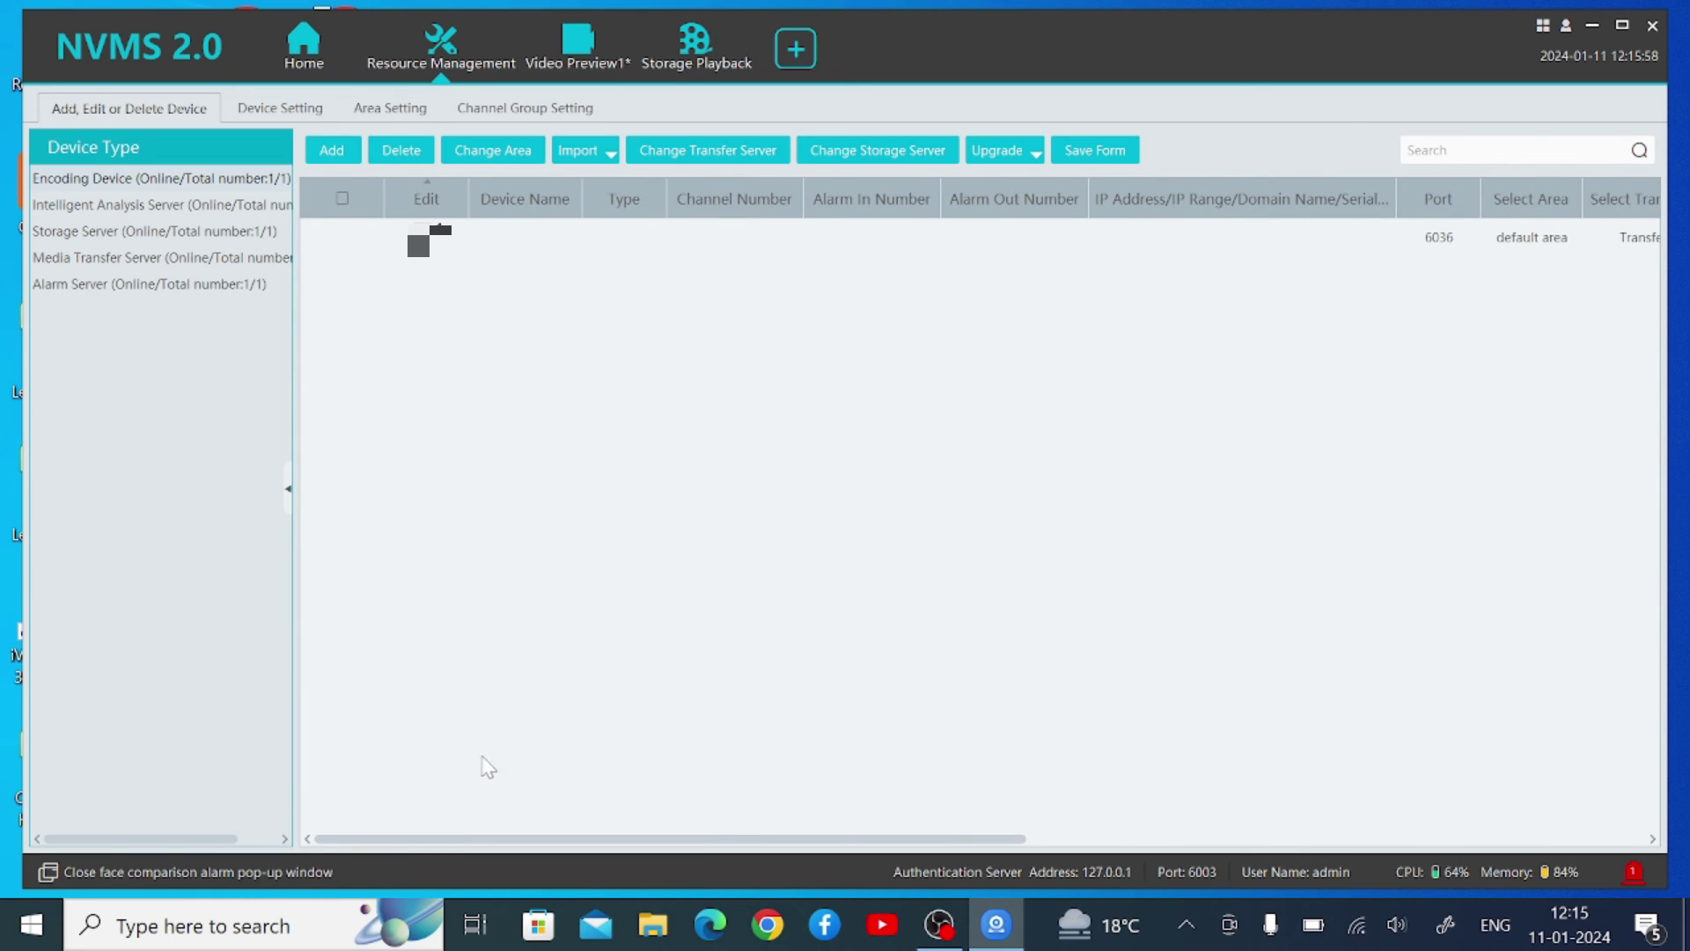
Step: Open Video Preview1*, expand the default area and start live video from the third camera
left_click(300, 46)
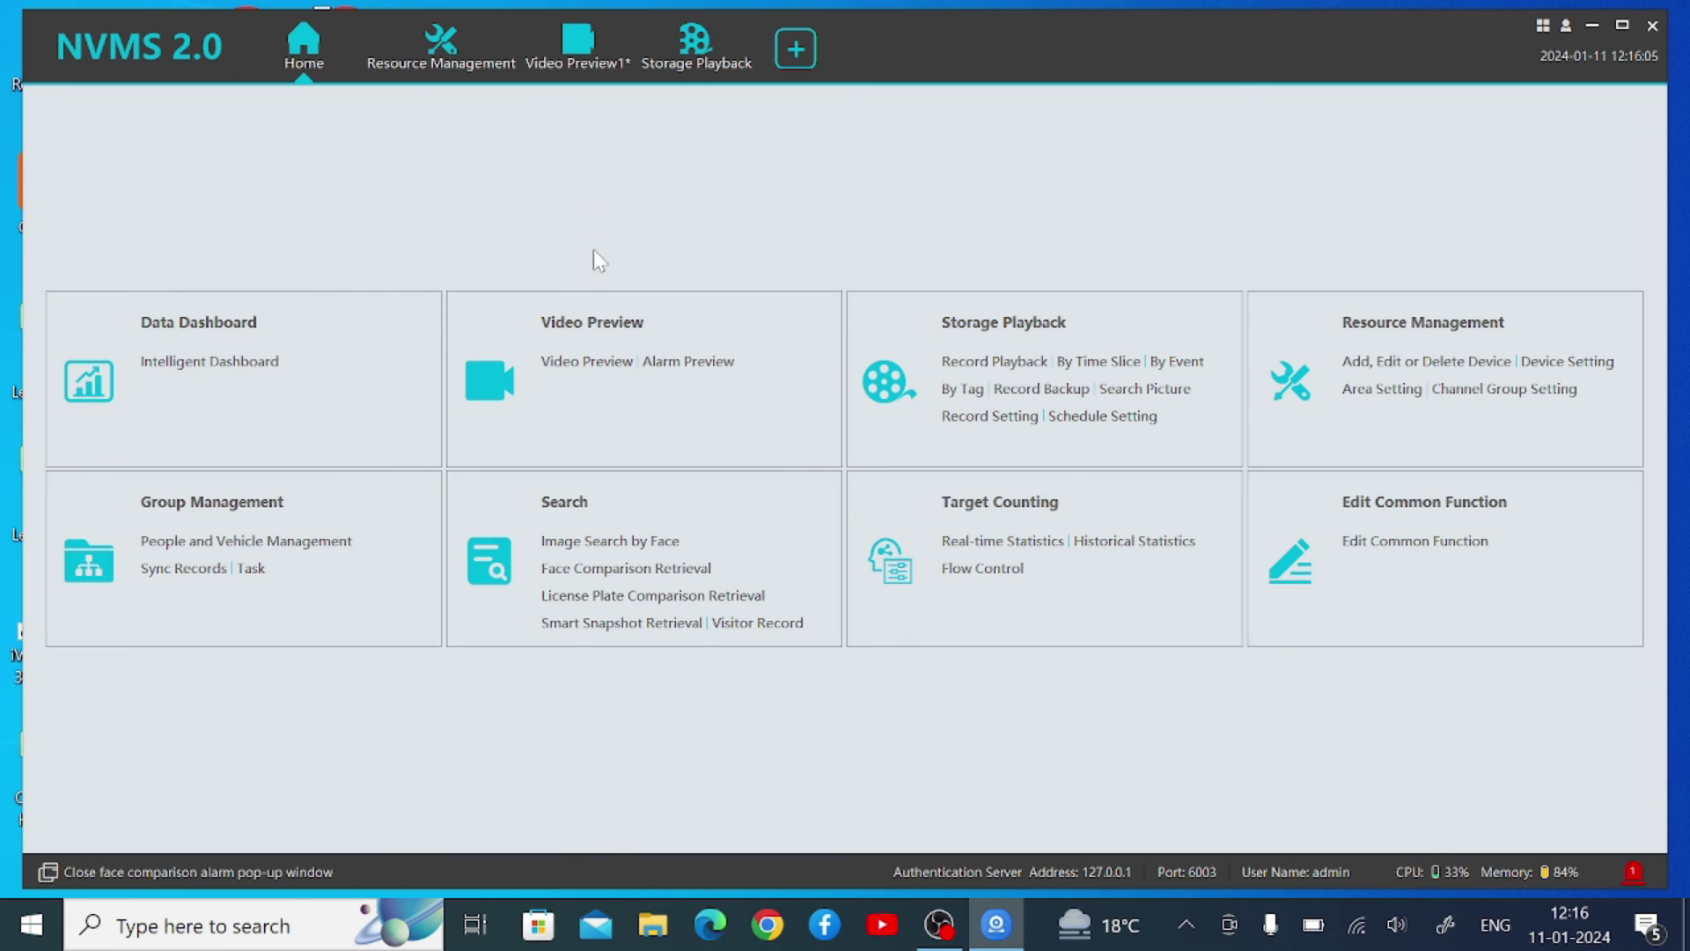
left_click(579, 53)
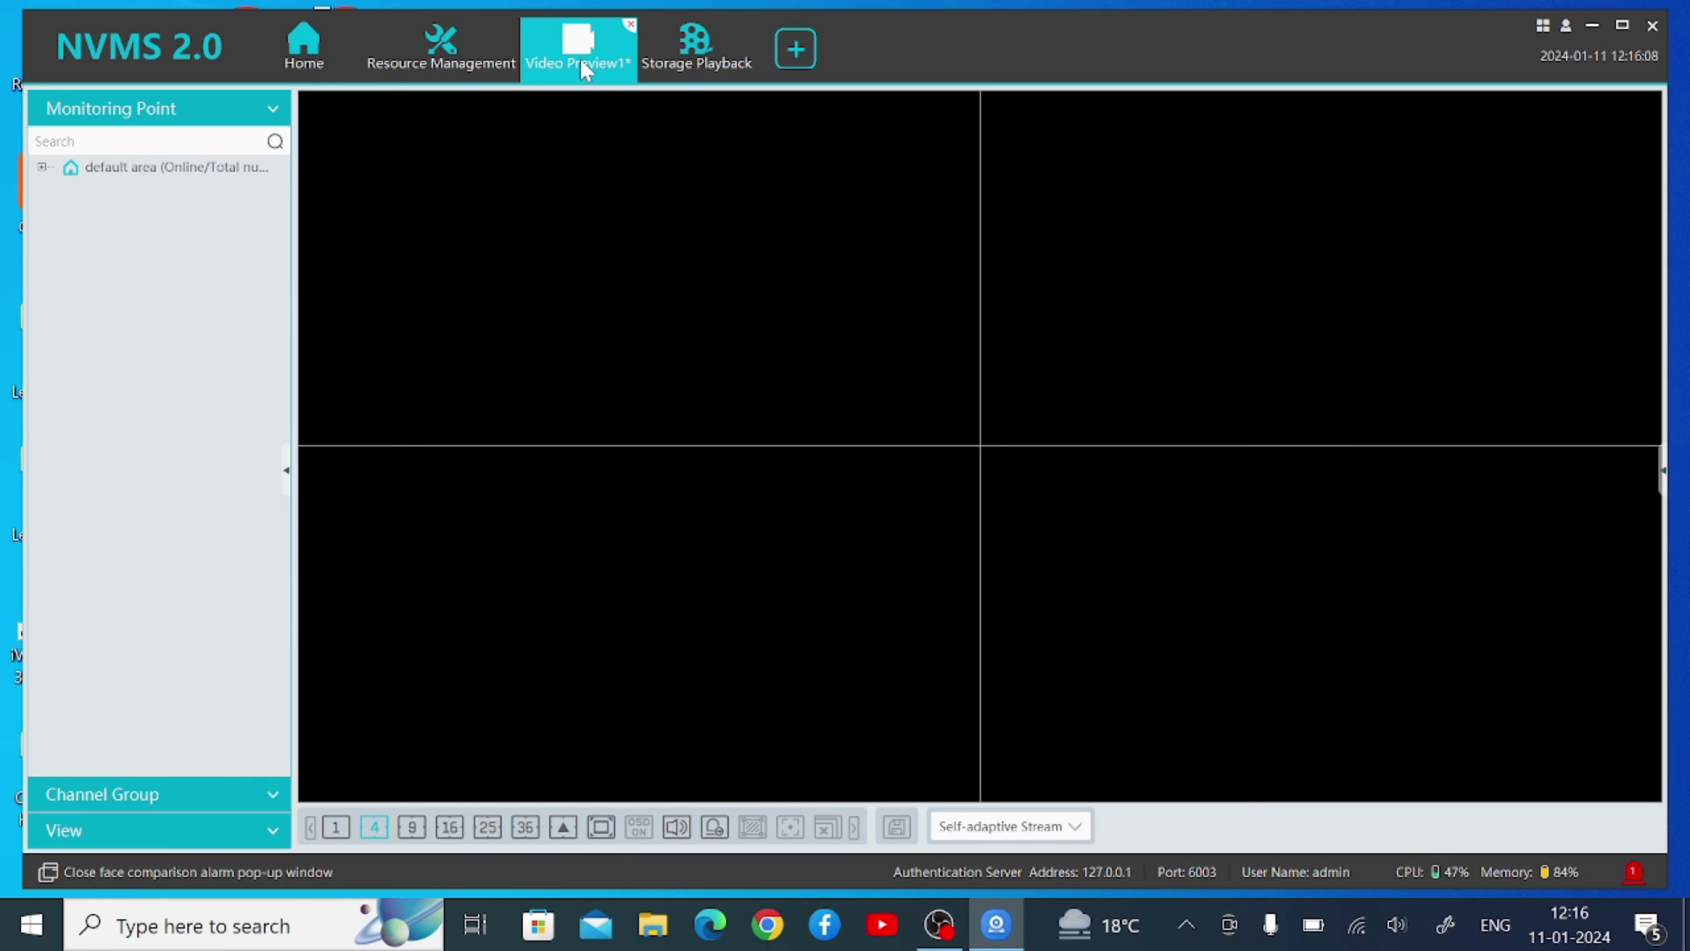
left_click(42, 167)
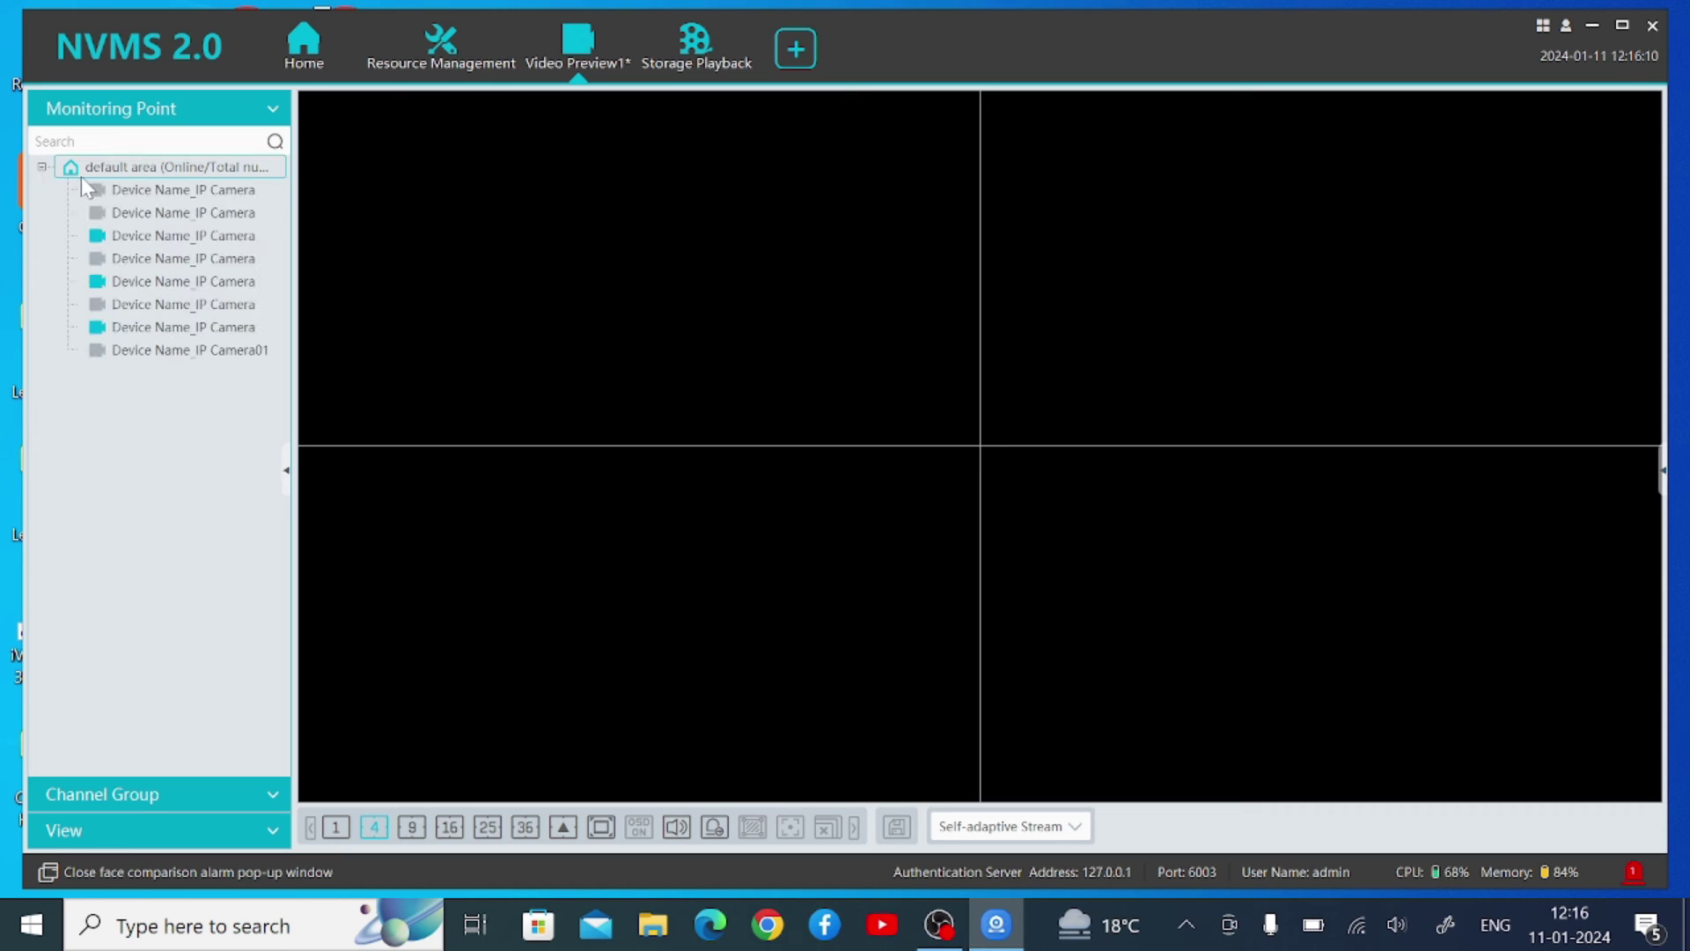
double_click(155, 239)
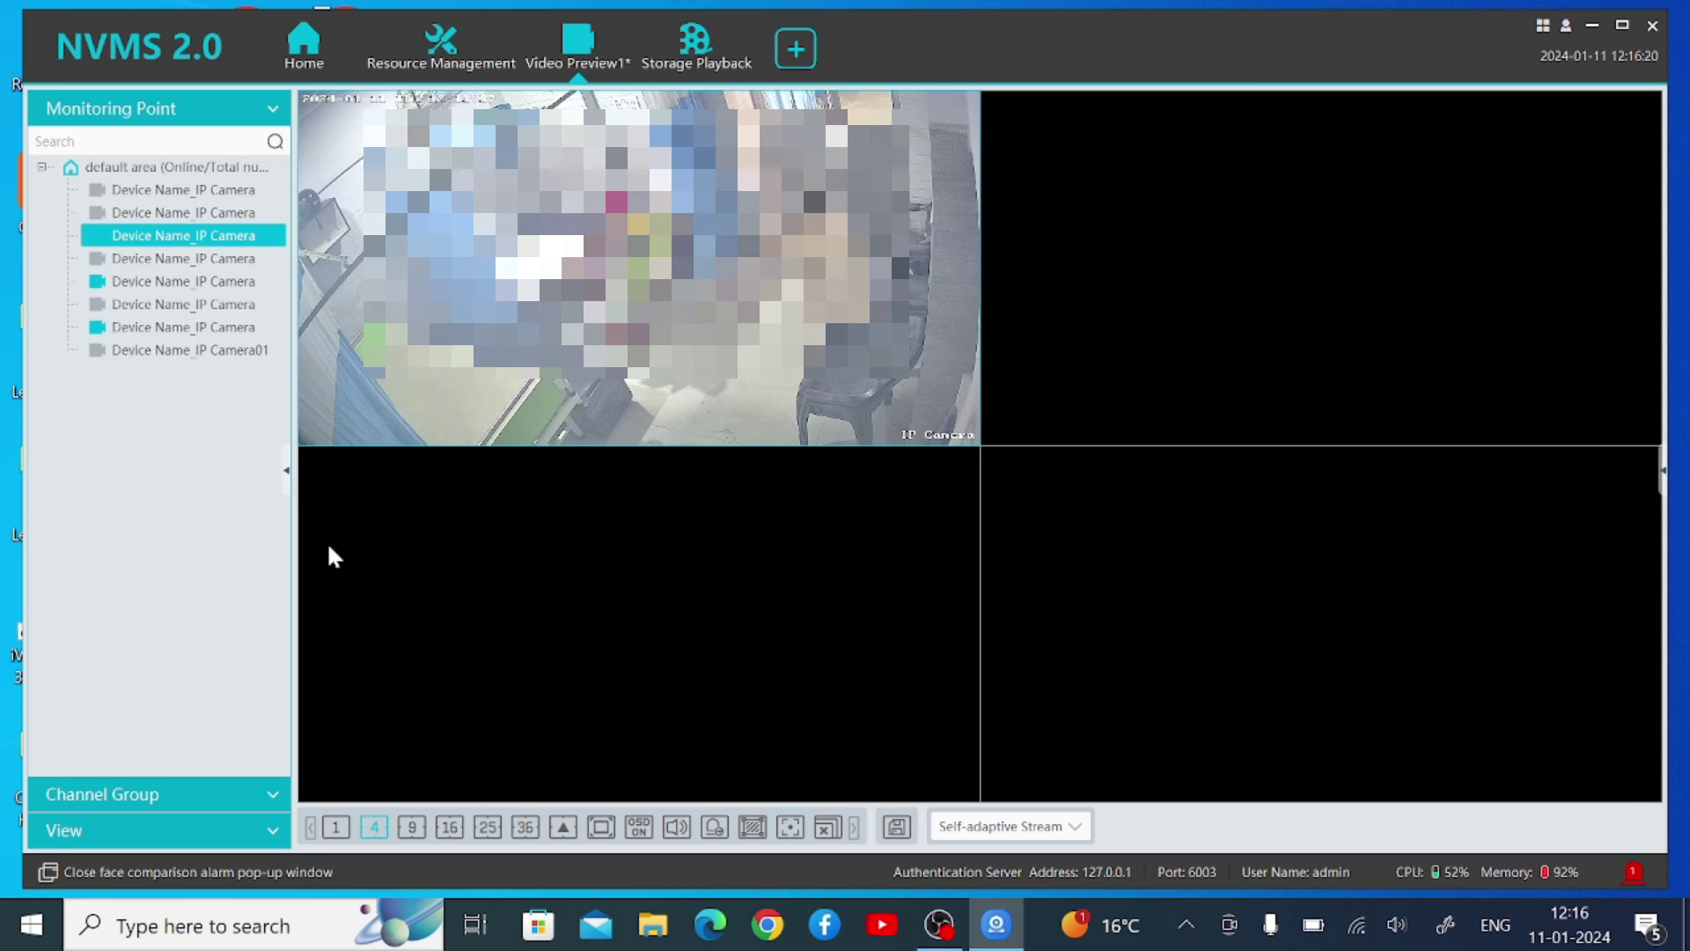
Step: Close the third camera's feed and play the seventh camera live in the top-left pane
mouse_move(335, 387)
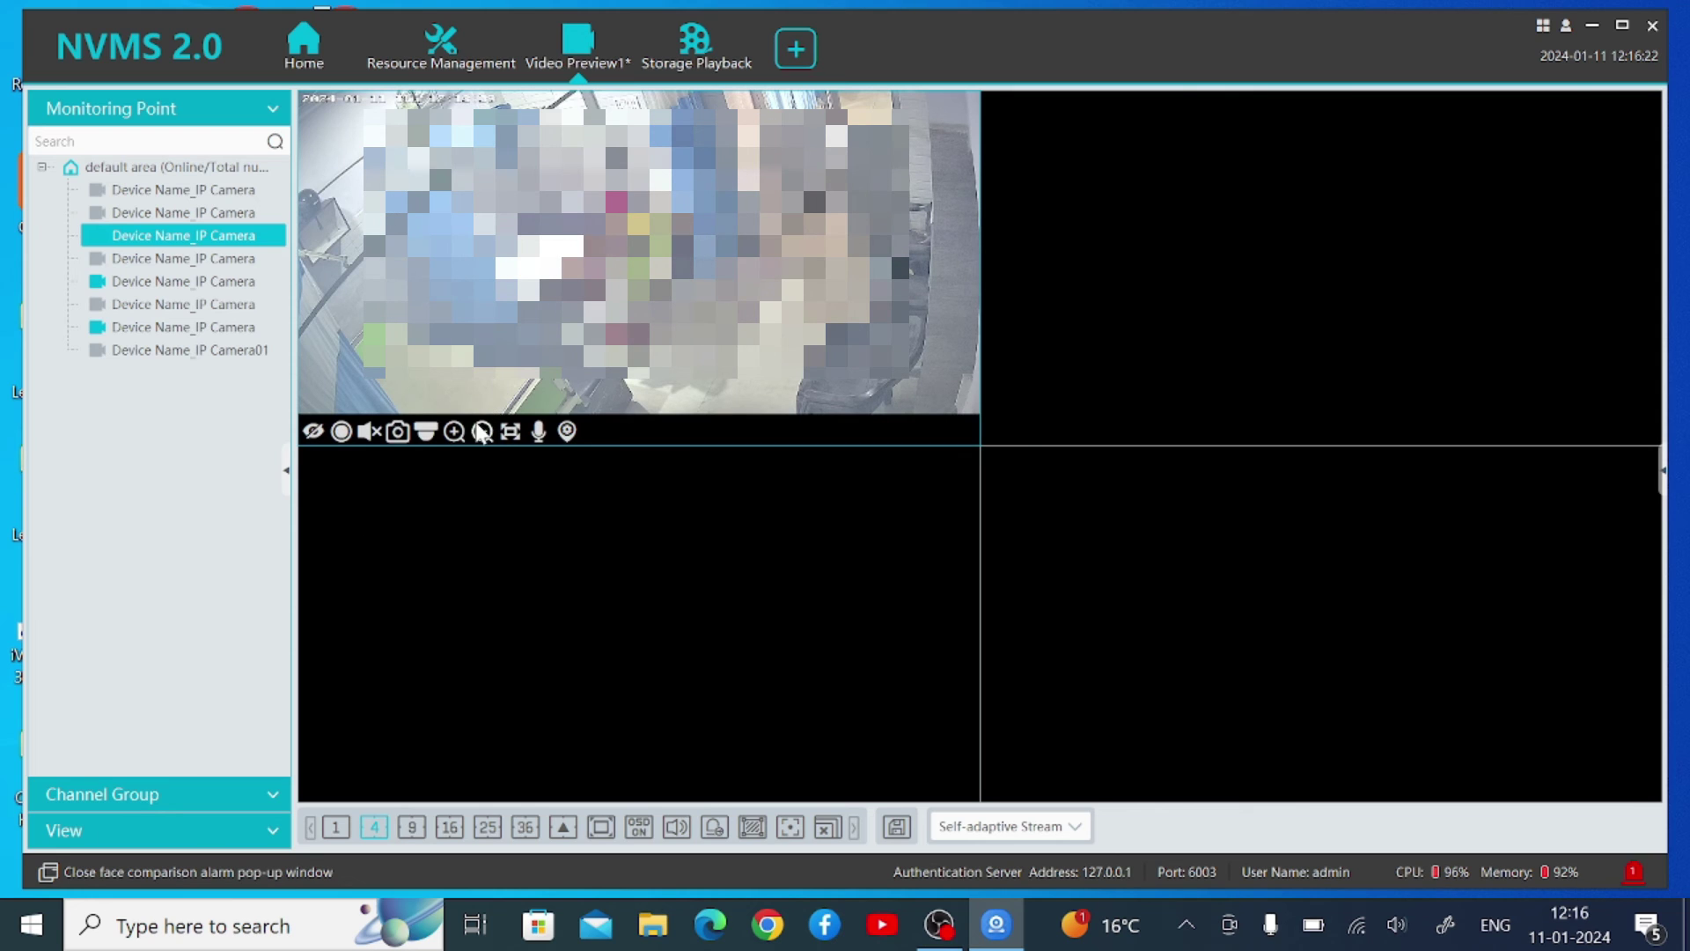
left_click(310, 431)
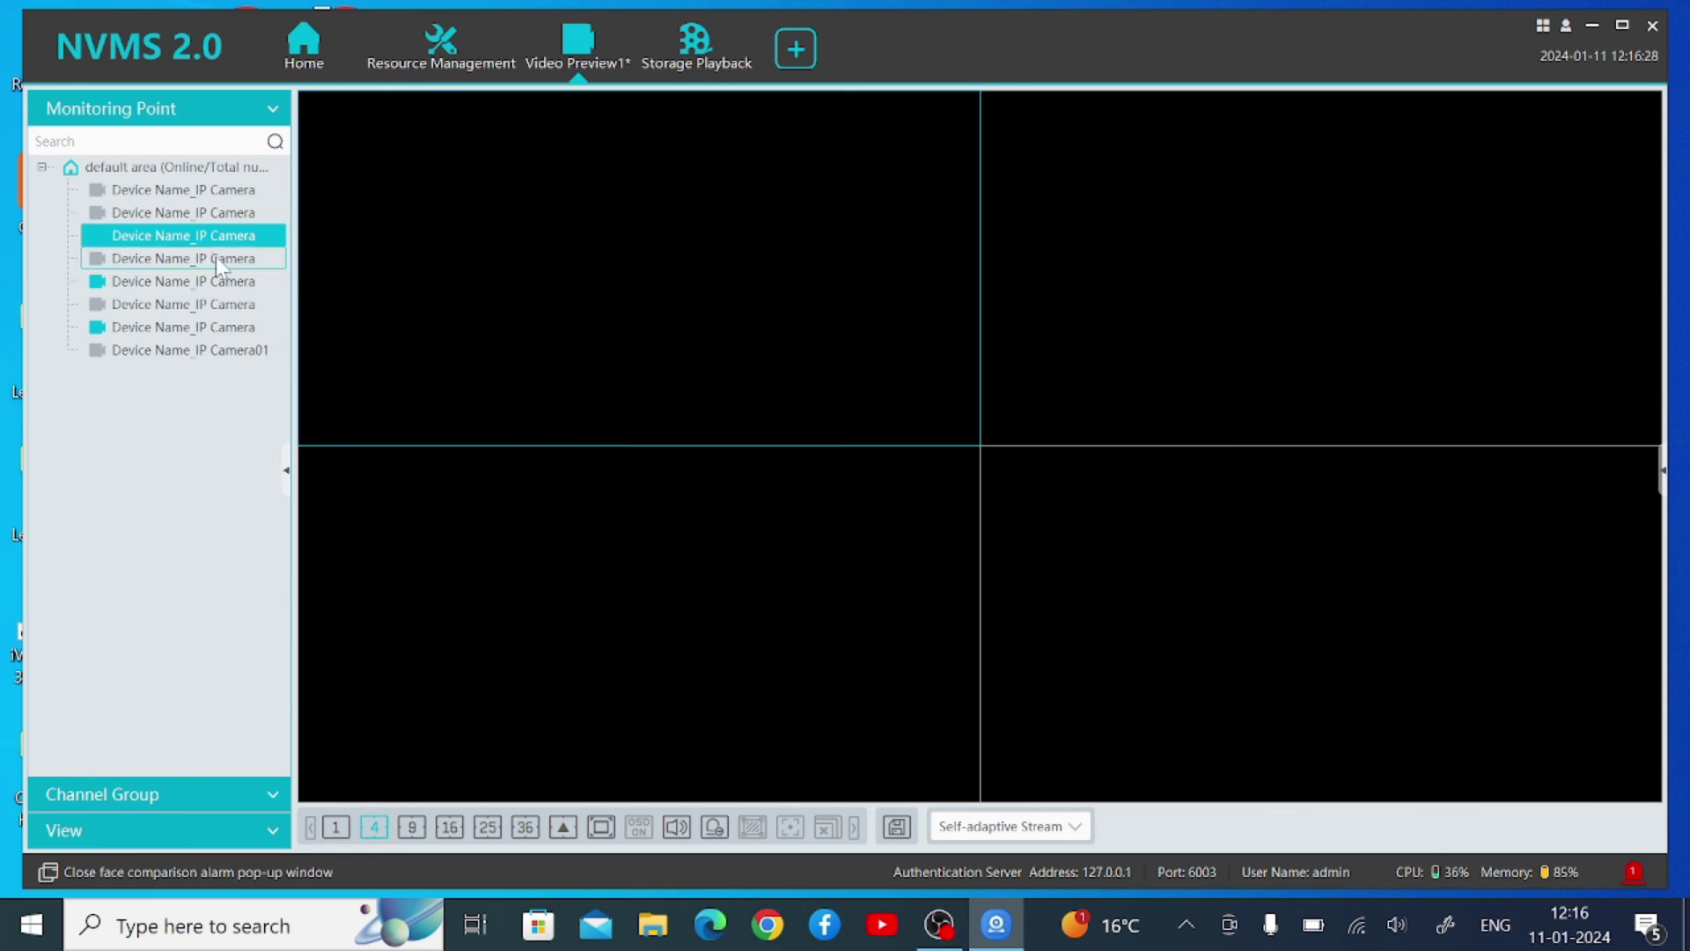
left_click(142, 284)
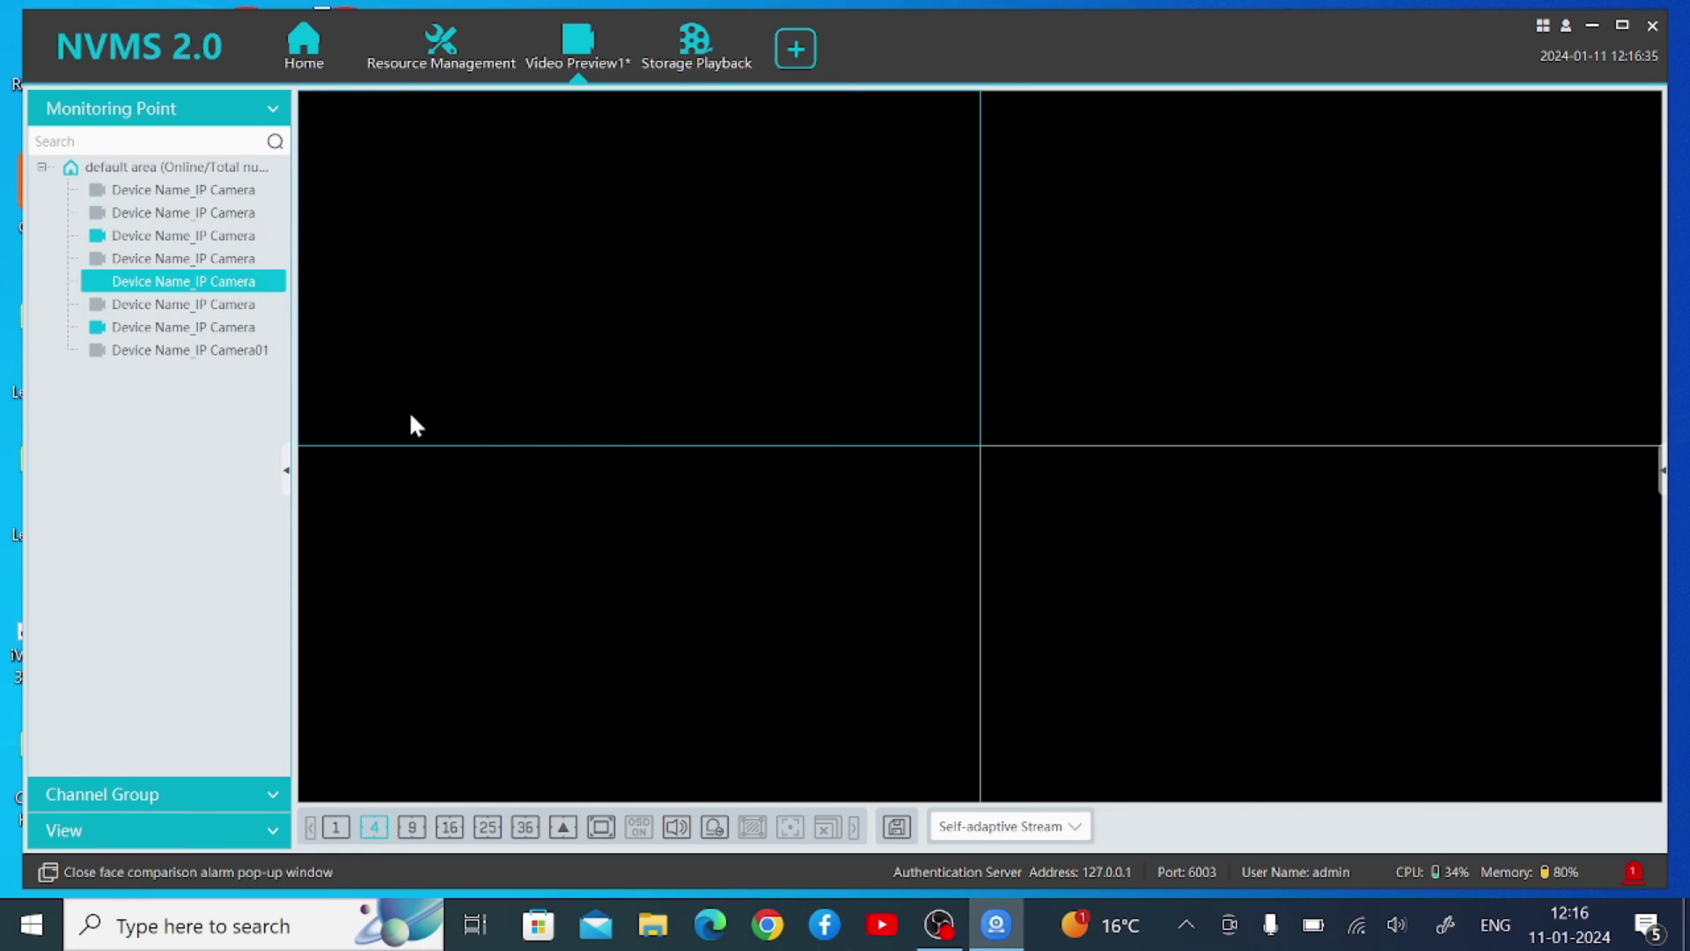
double_click(152, 329)
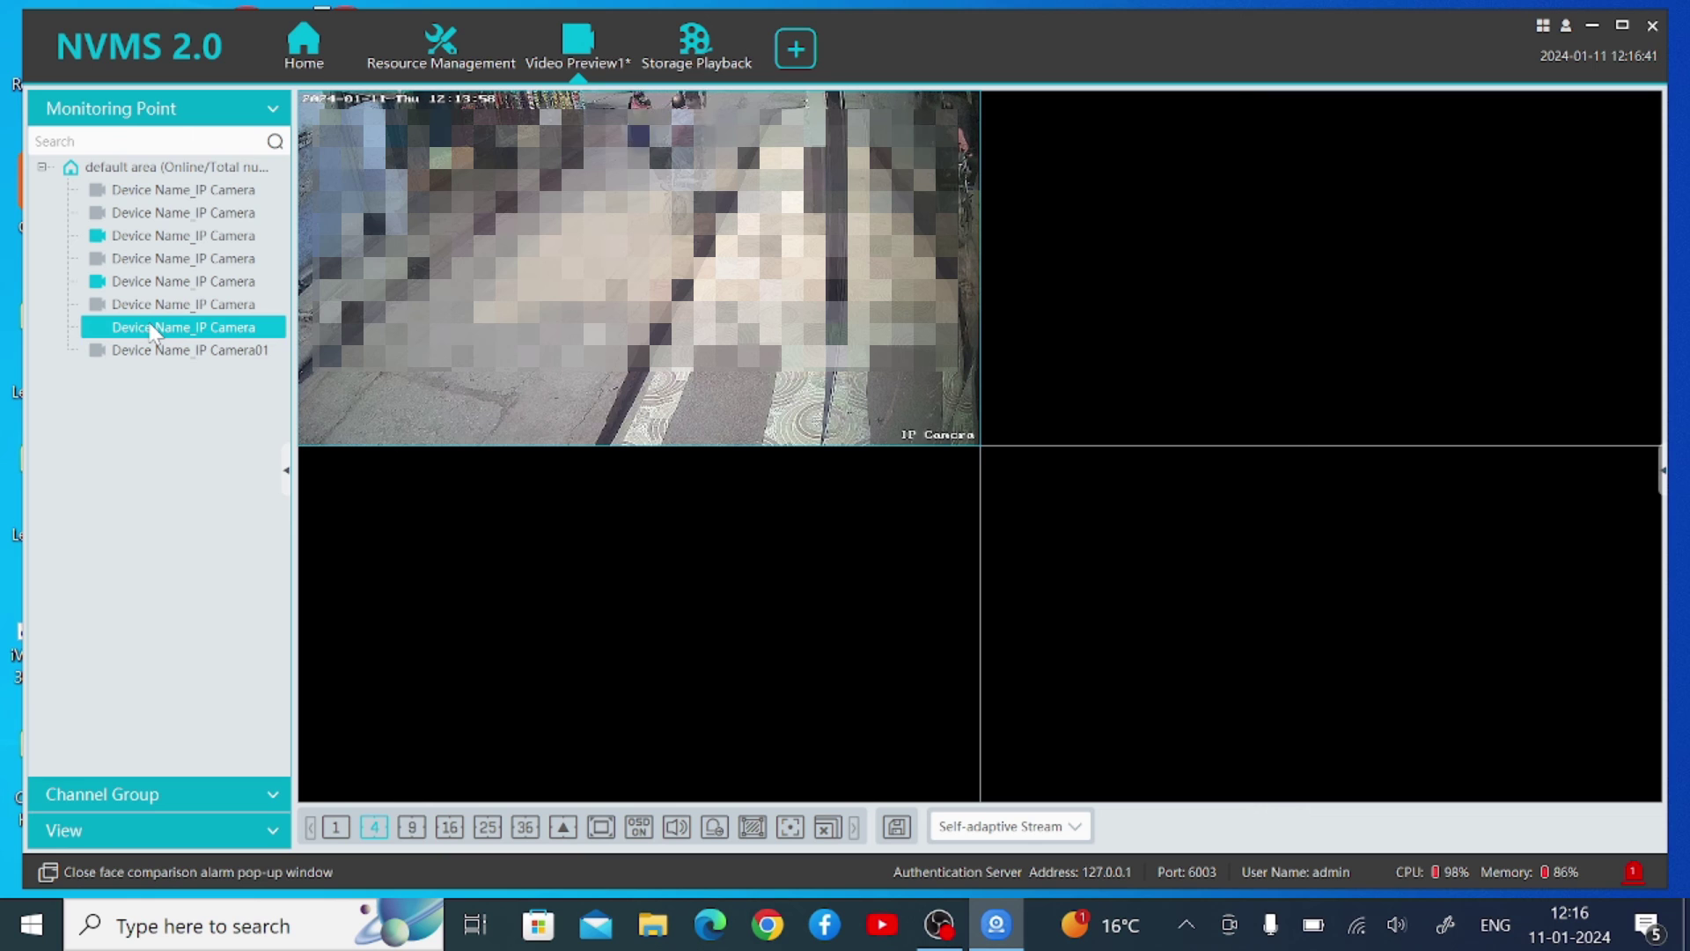
mouse_move(345, 440)
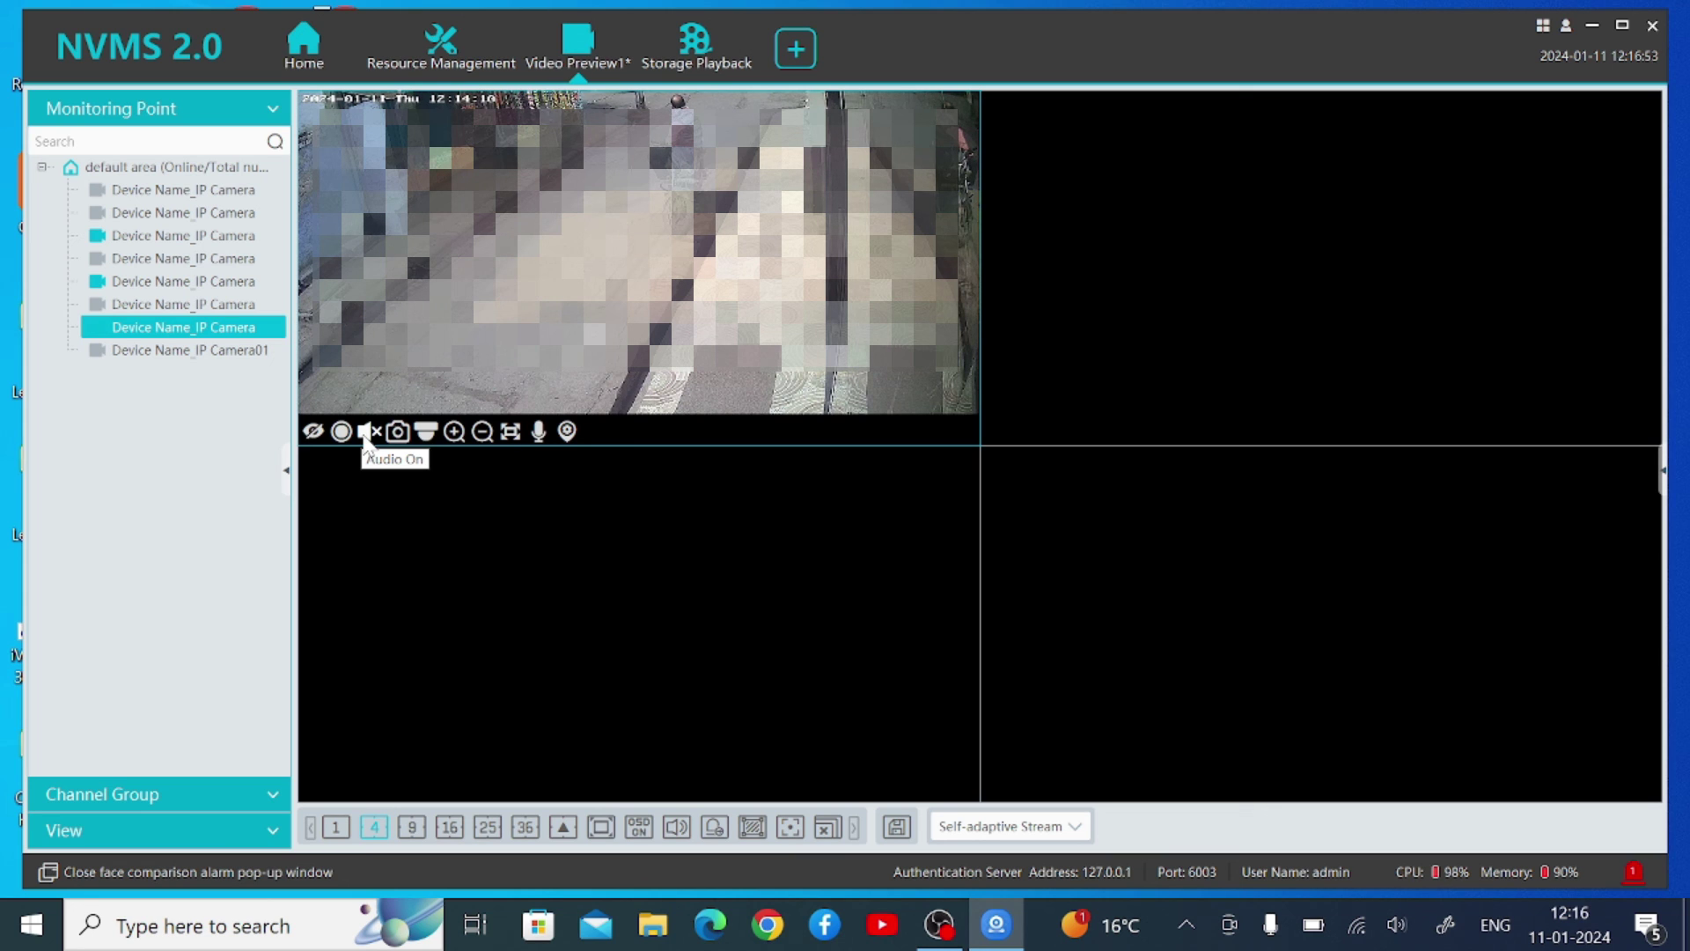
Step: Unmute the seventh camera's audio, zoom in and back out, then open its device settings
left_click(368, 433)
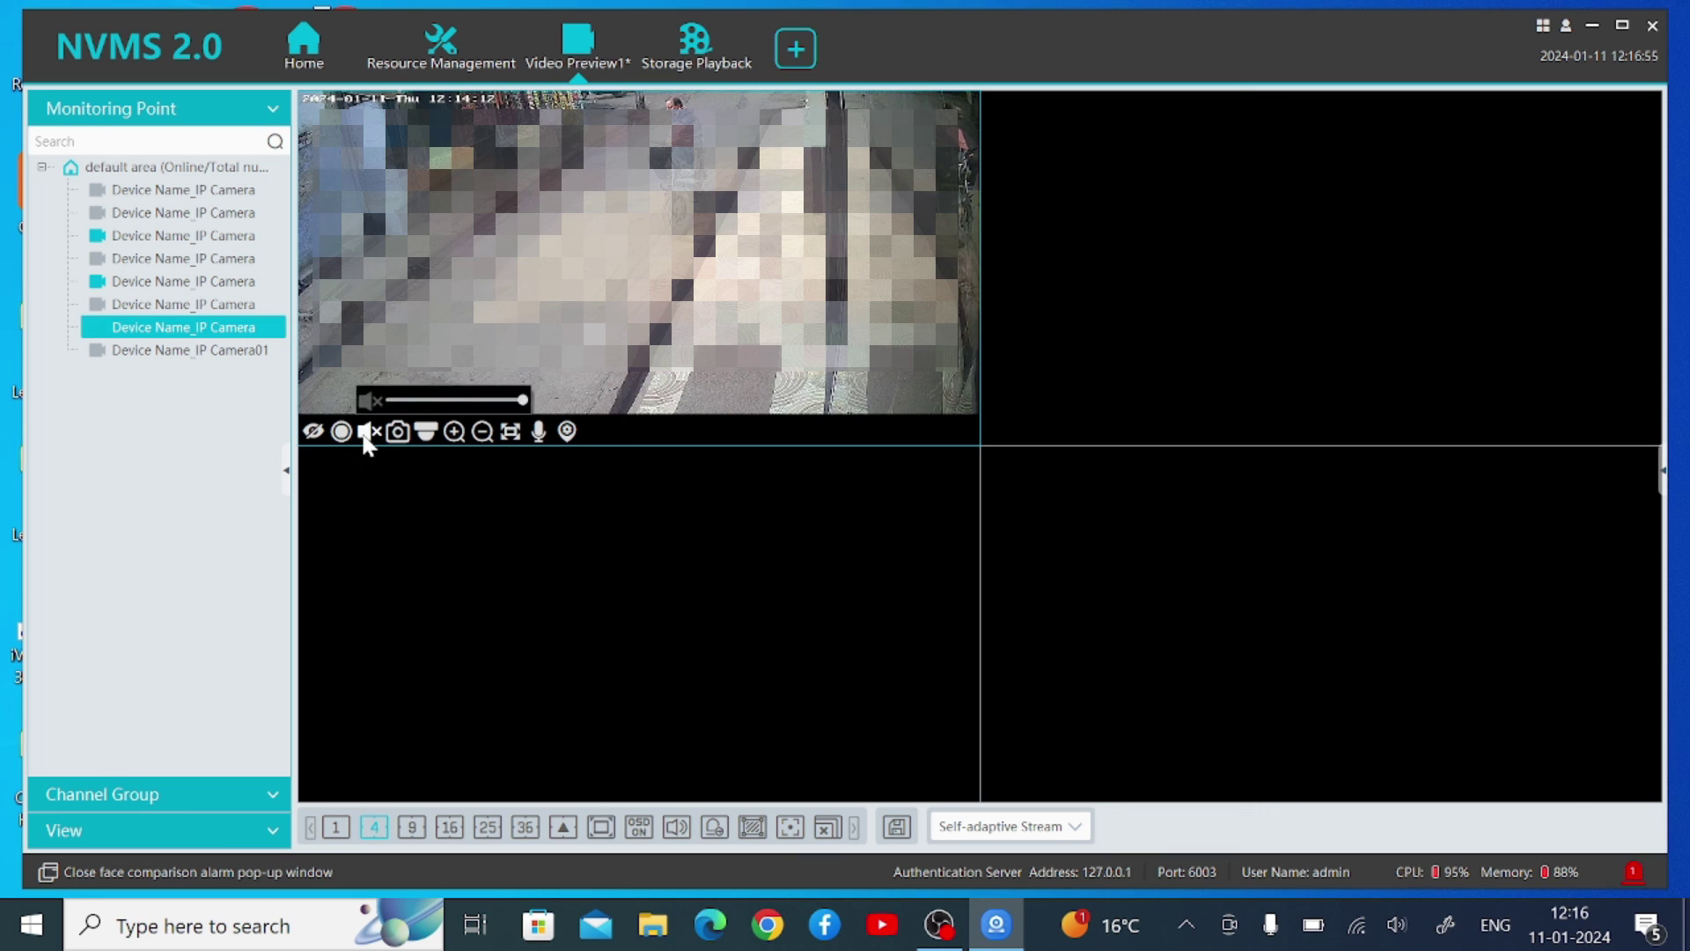
left_click(369, 400)
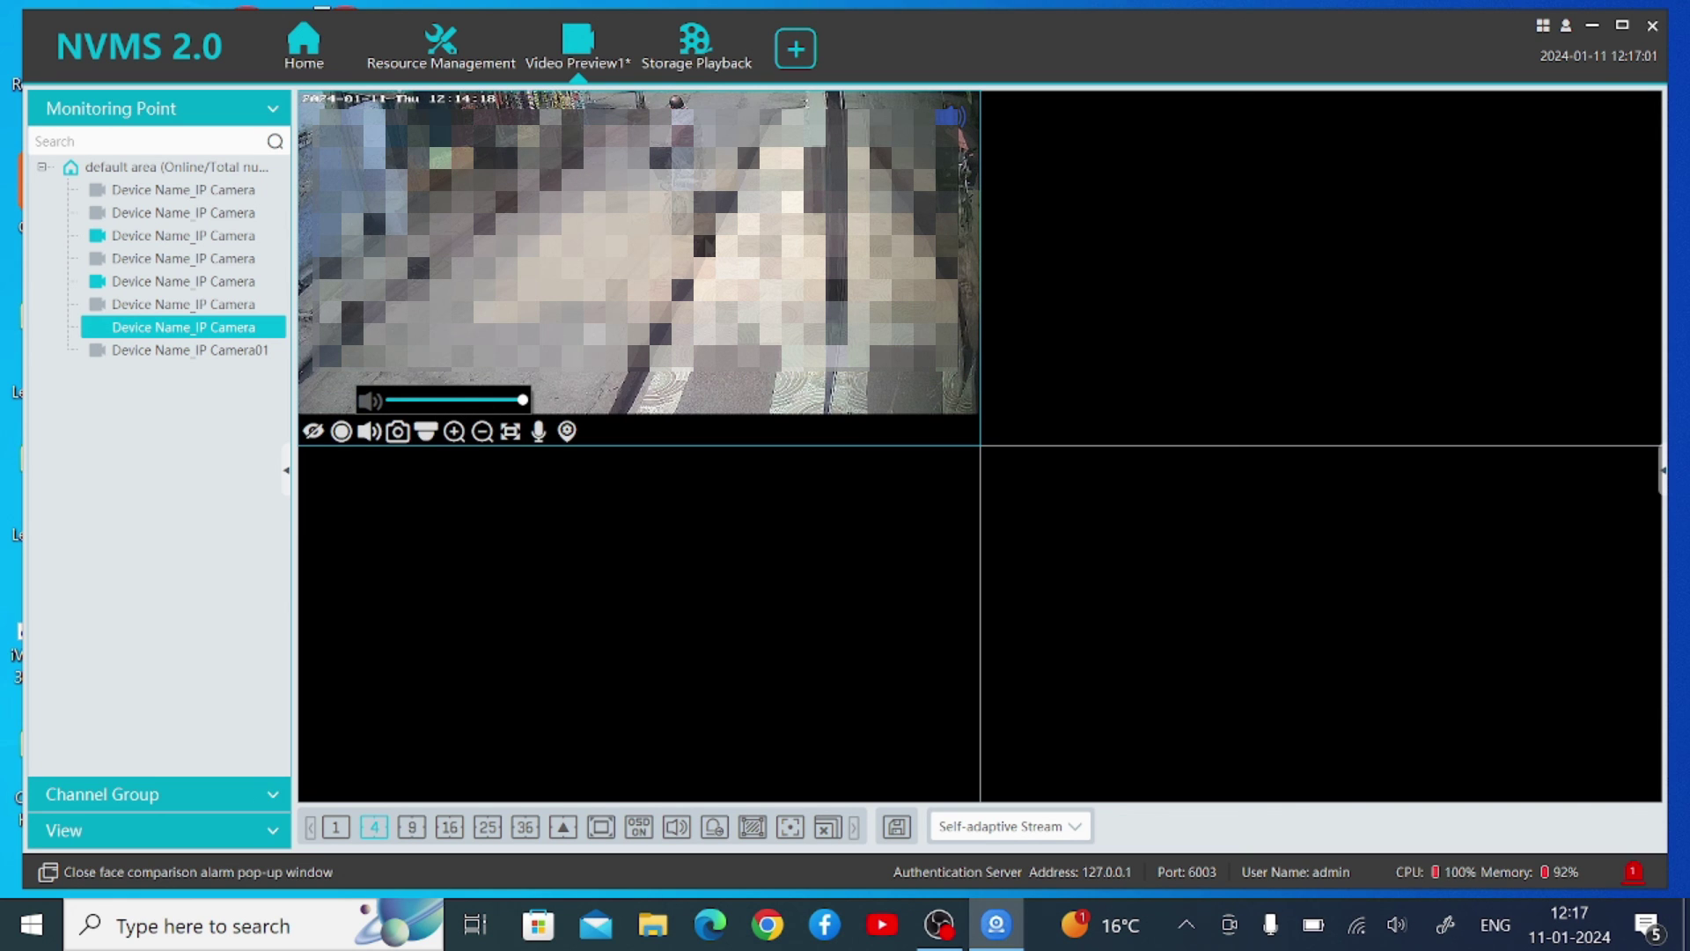
left_click(449, 433)
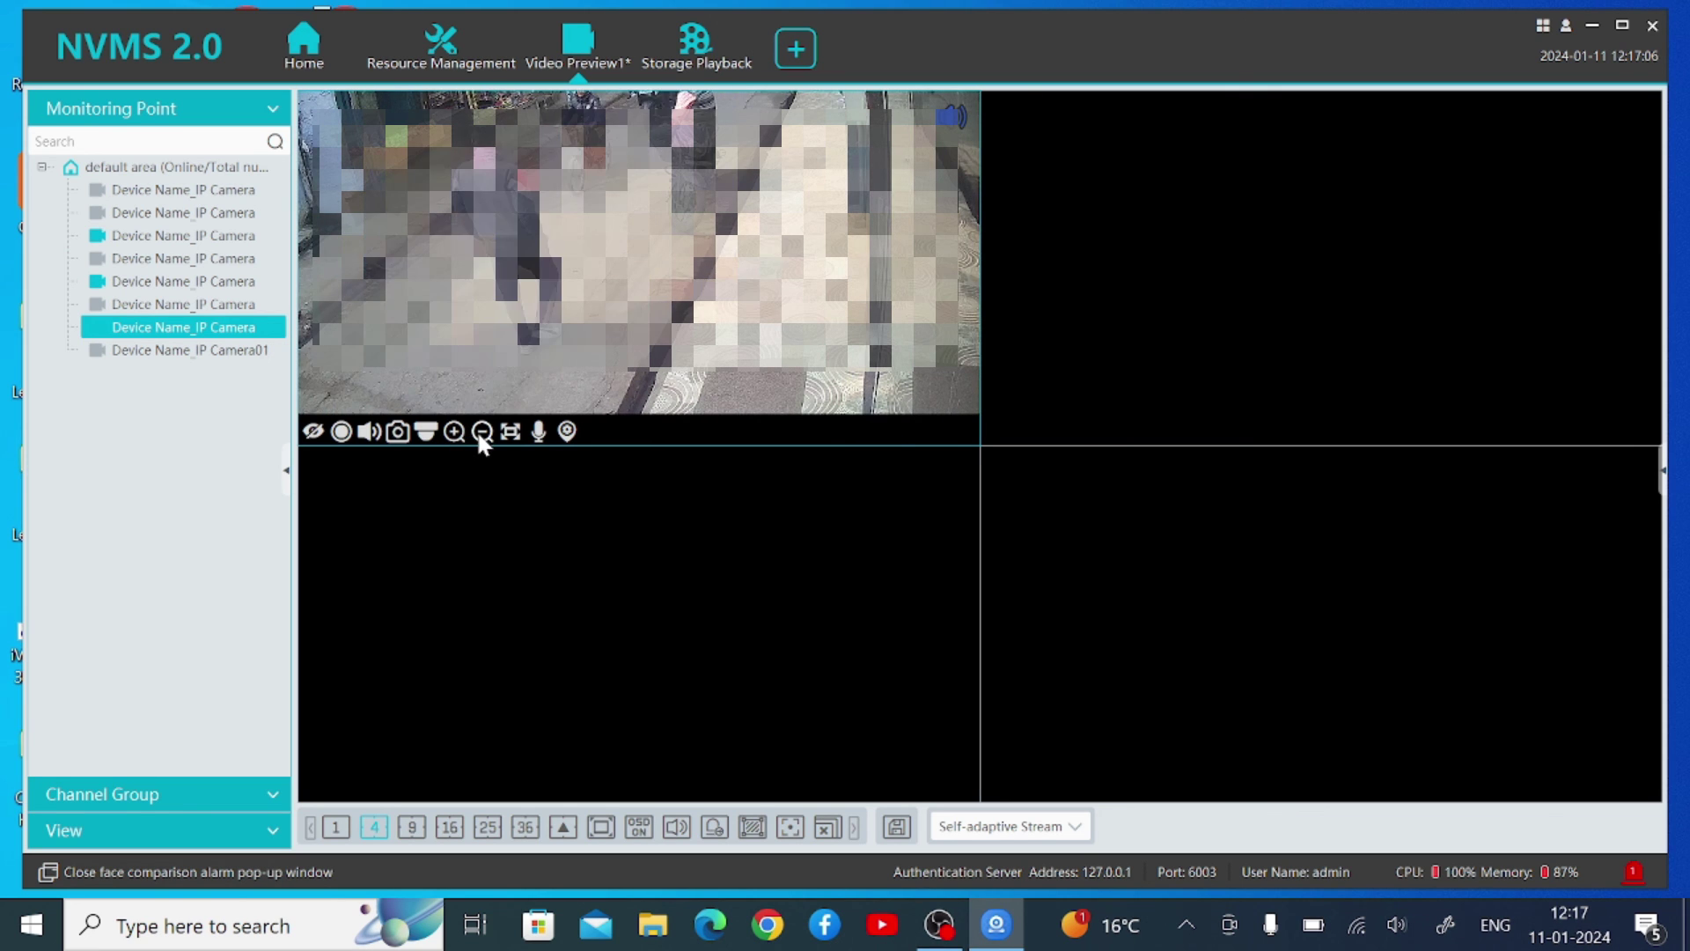
left_click(482, 431)
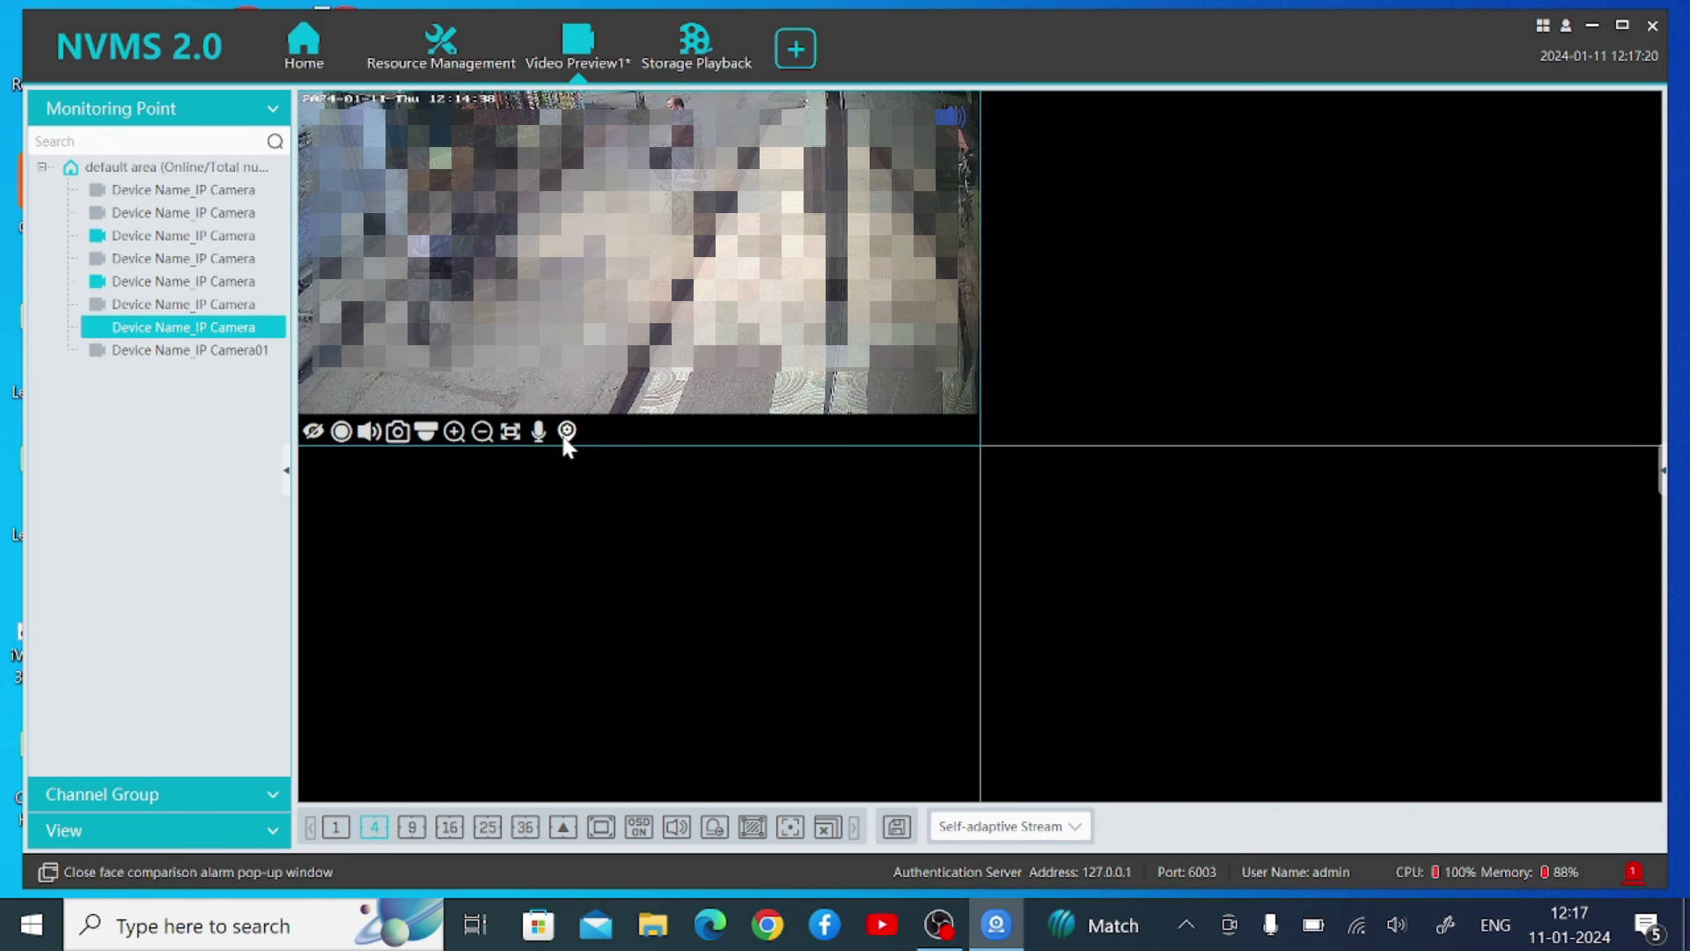
left_click(566, 432)
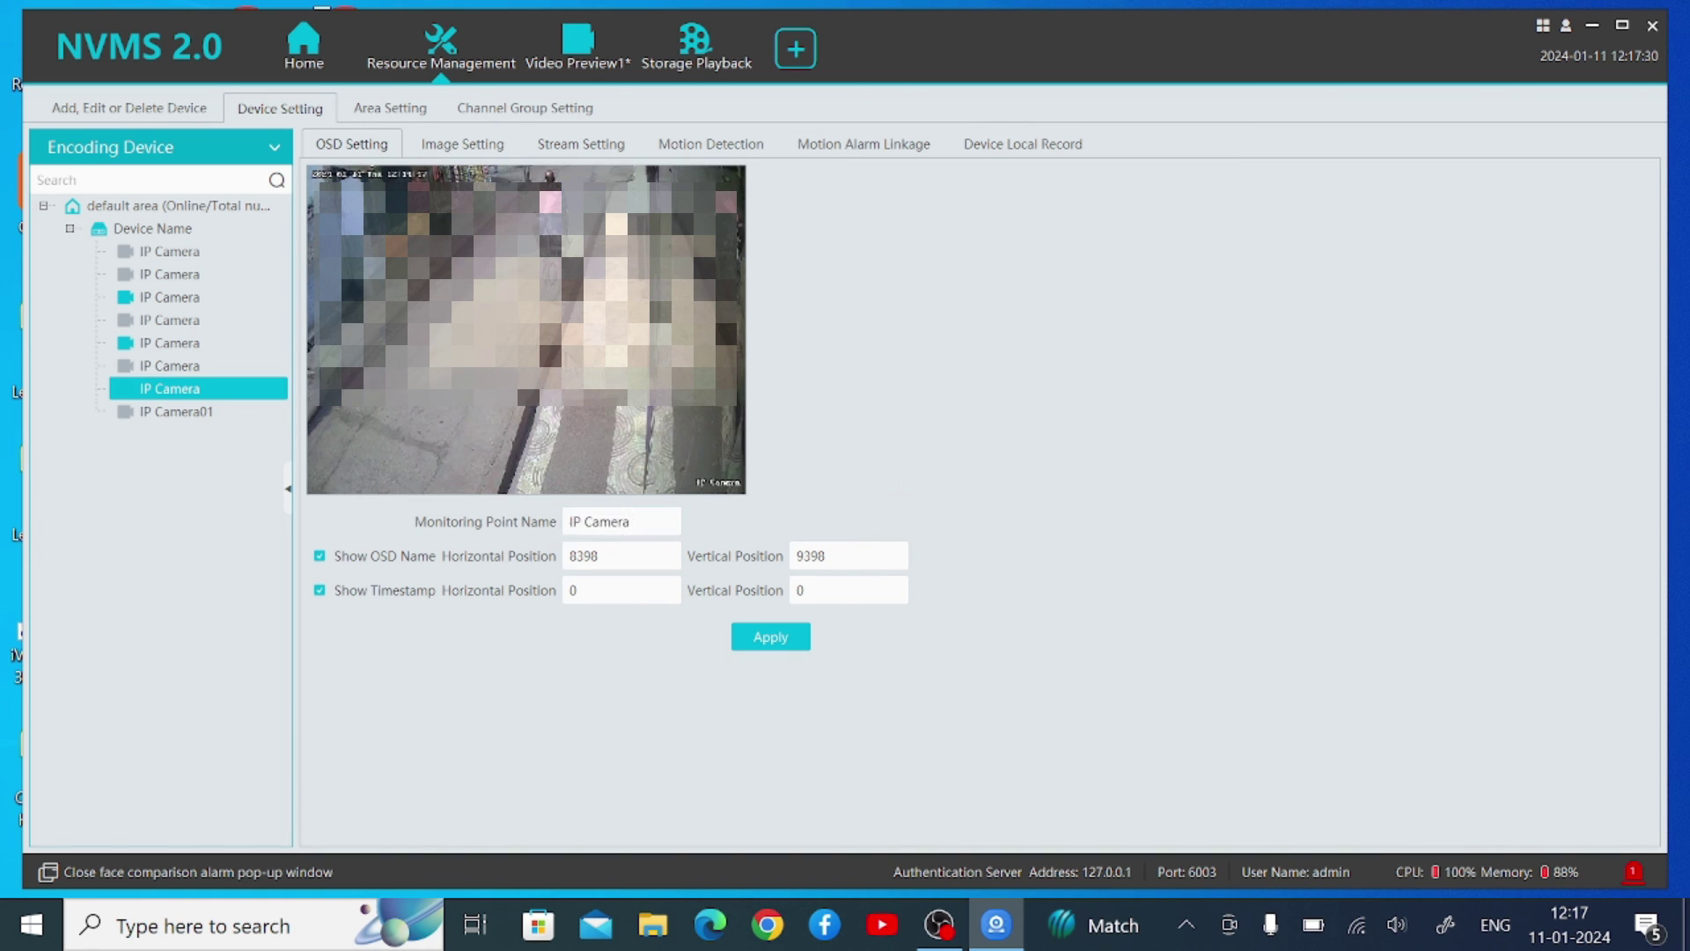
Step: Review the camera's Image Setting and OSD Setting tabs, then return via Home to Video Preview1*
left_click(474, 148)
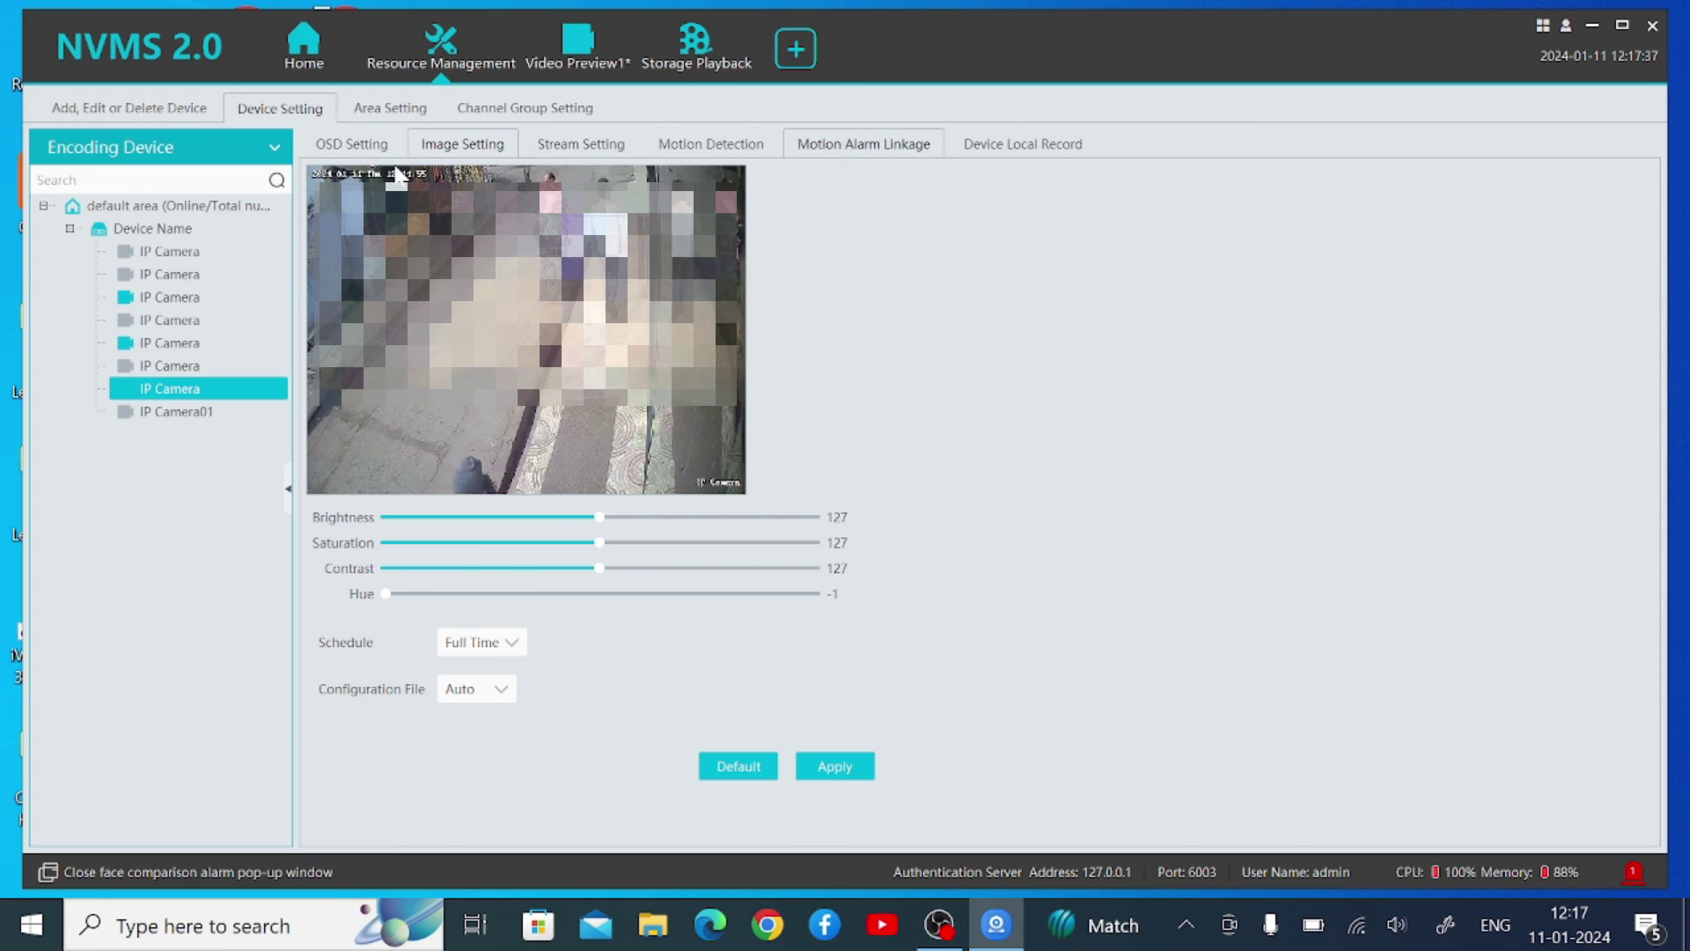
left_click(353, 148)
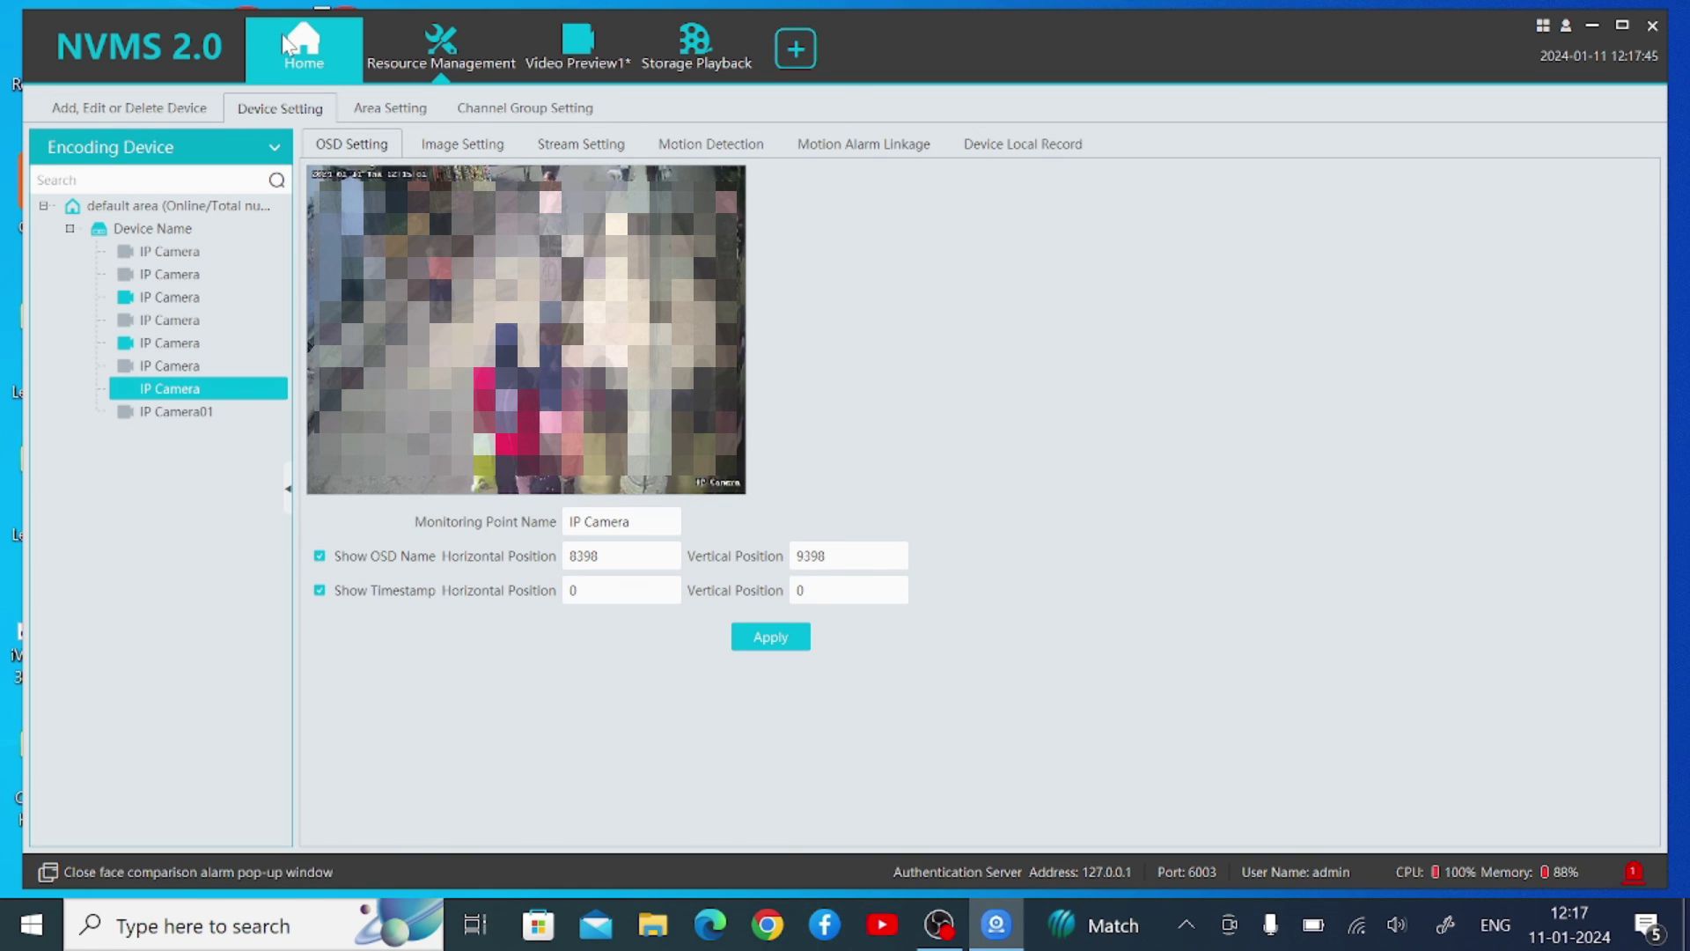
left_click(282, 33)
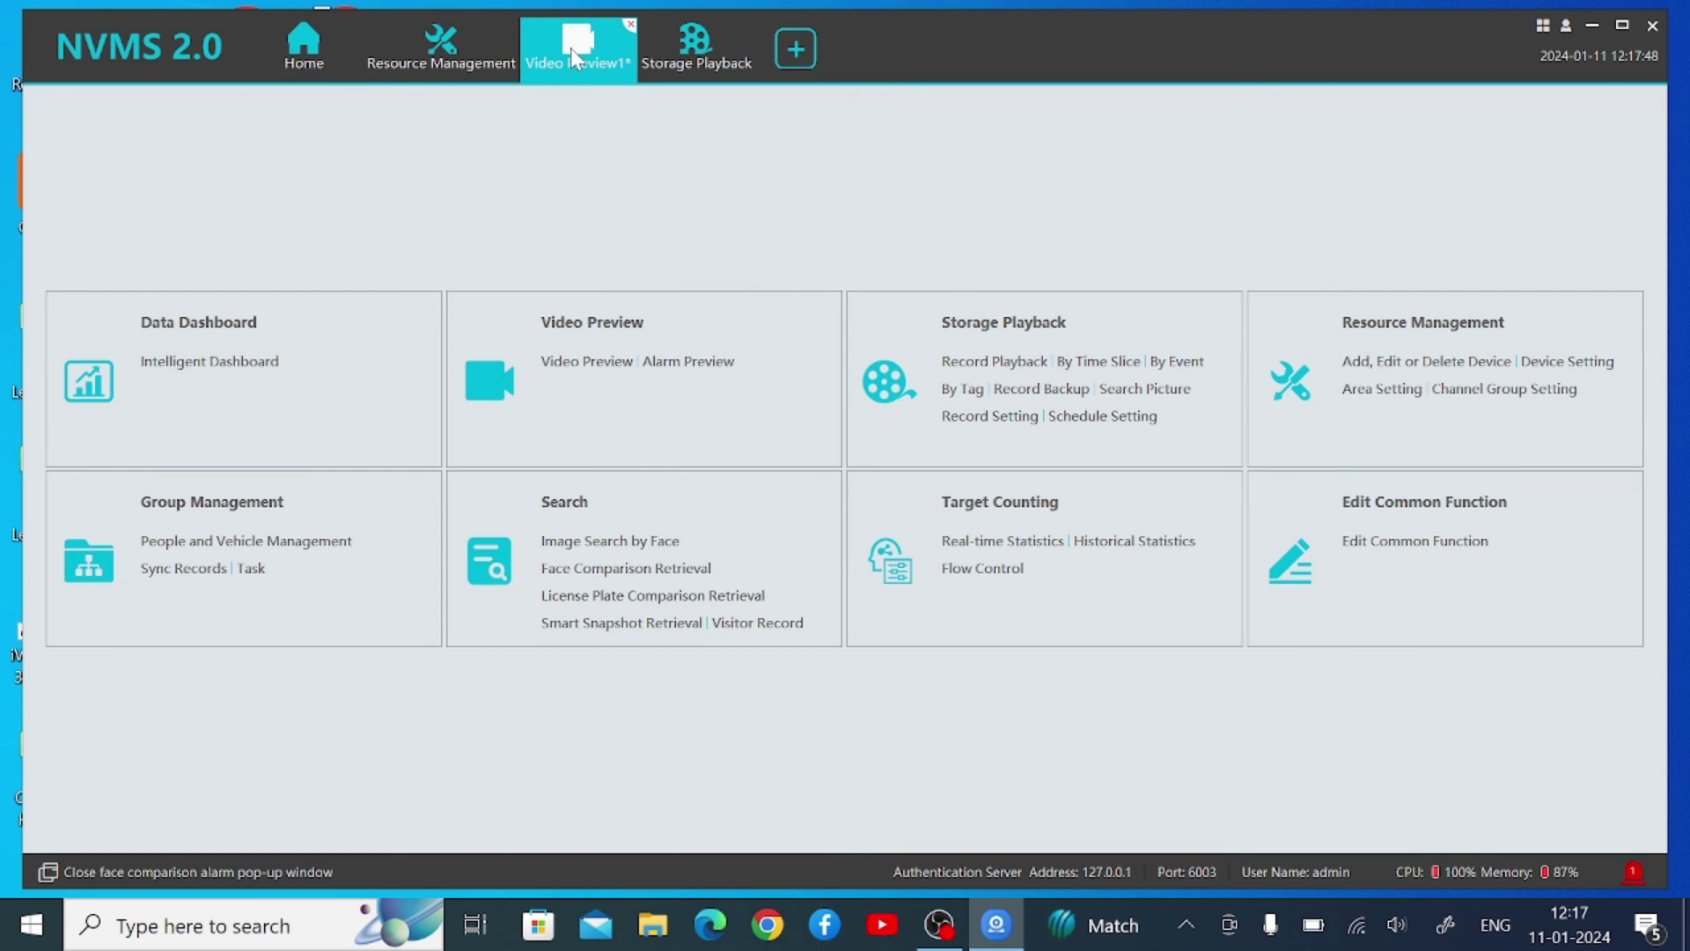
left_click(570, 50)
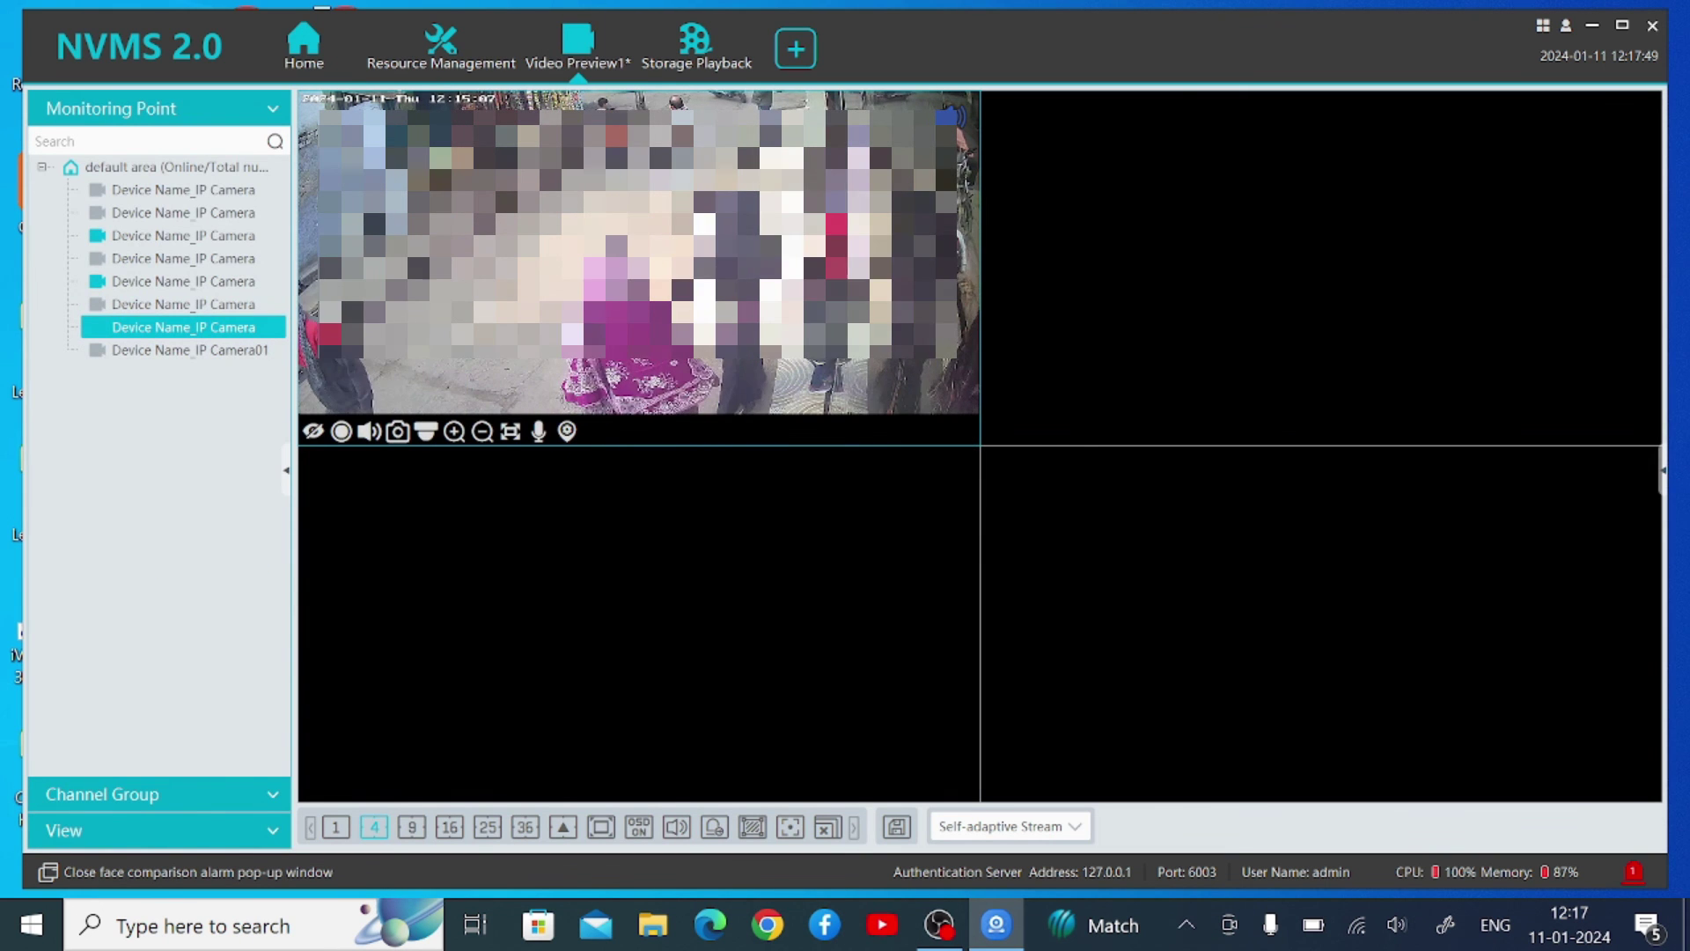